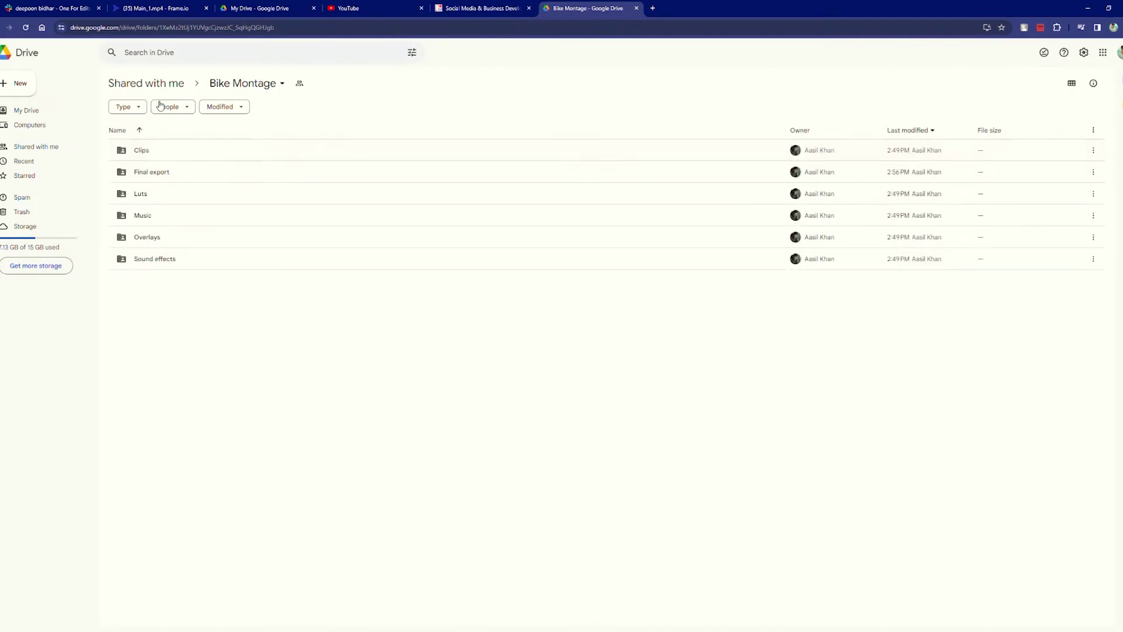
- Open the Clips folder of the shared Bike Montage project, and view Adobe's Premiere Pro 7-day free trial page
double_click(173, 149)
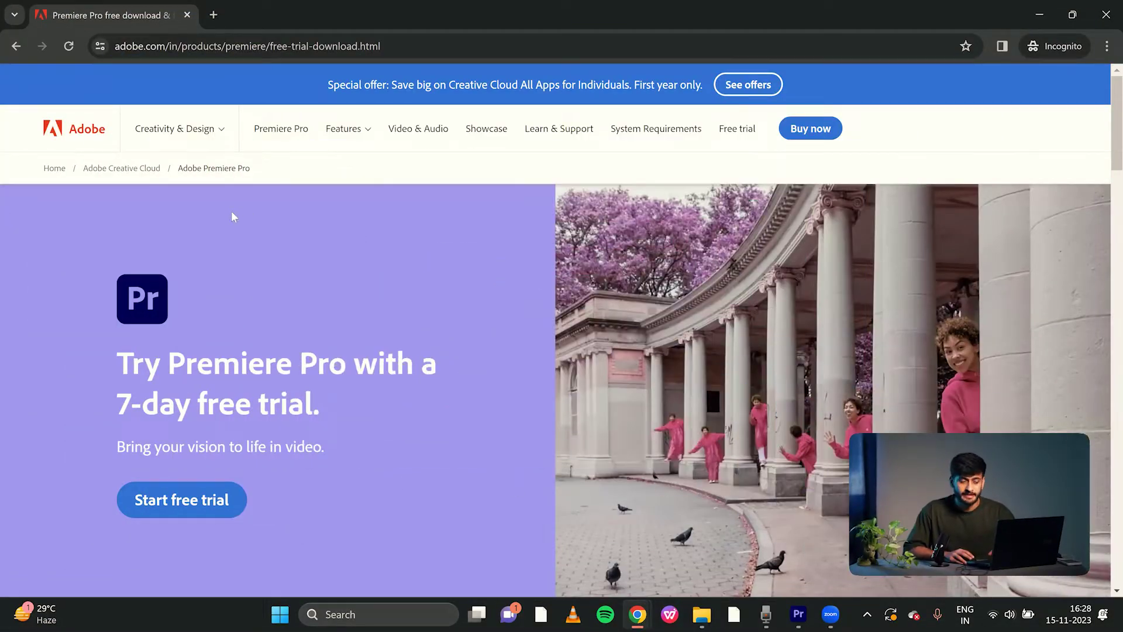
scroll(121, 291, down, 1)
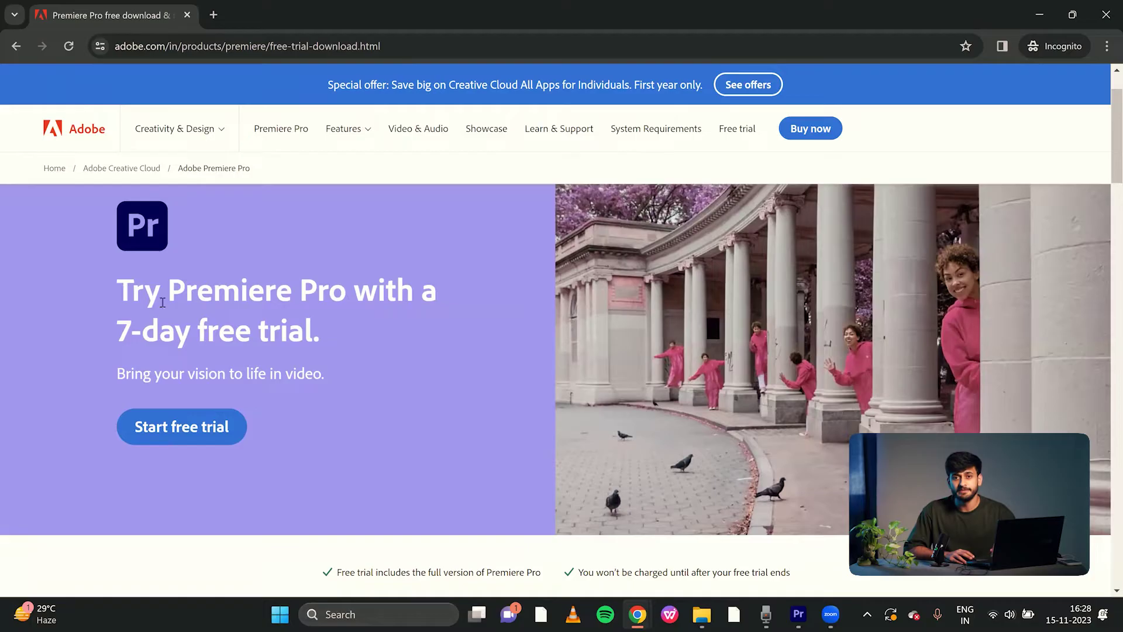
drag(118, 290, 321, 343)
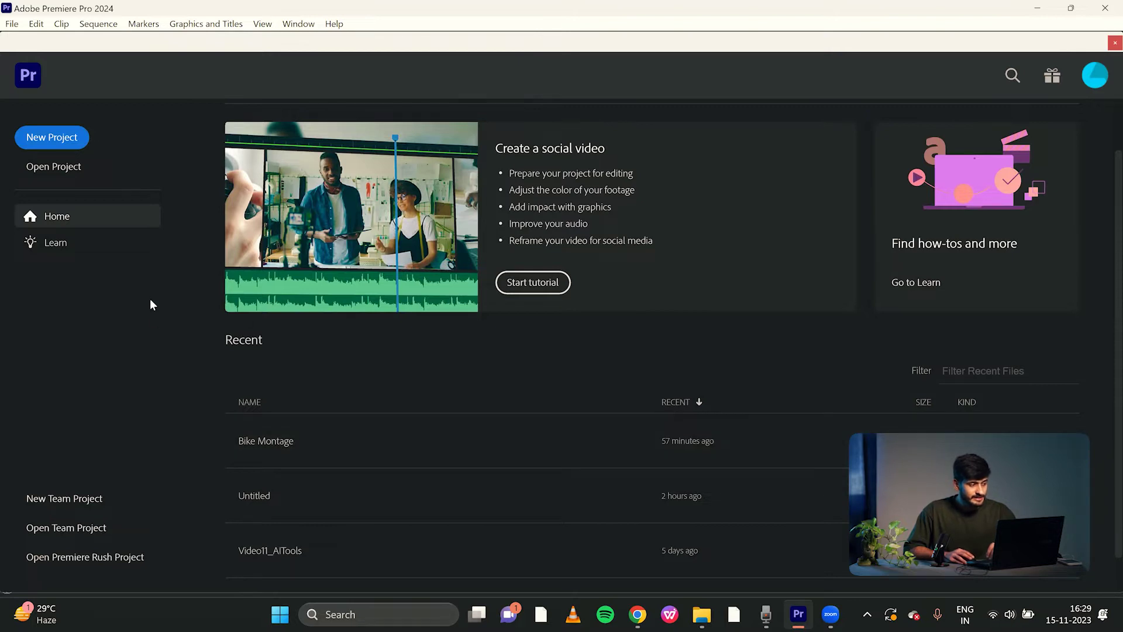
- In Premiere Pro, create a project named BikeMontage1 in G:\Oneforedits\Youtube\Video12_BikeMontage\Screen recordings
click(80, 138)
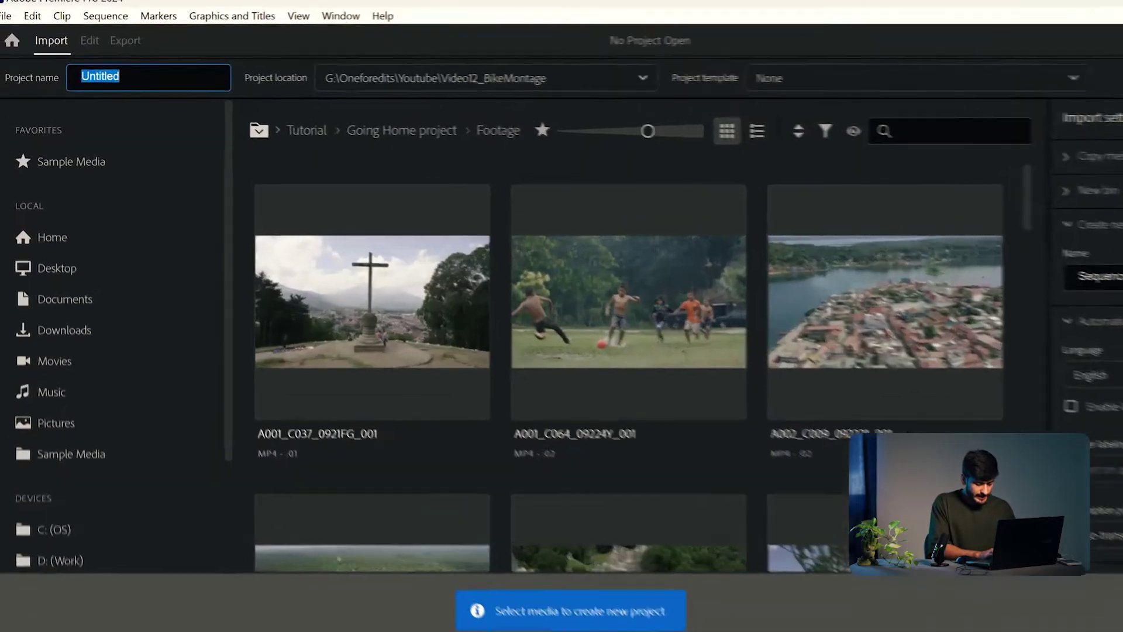
text(BikeM)
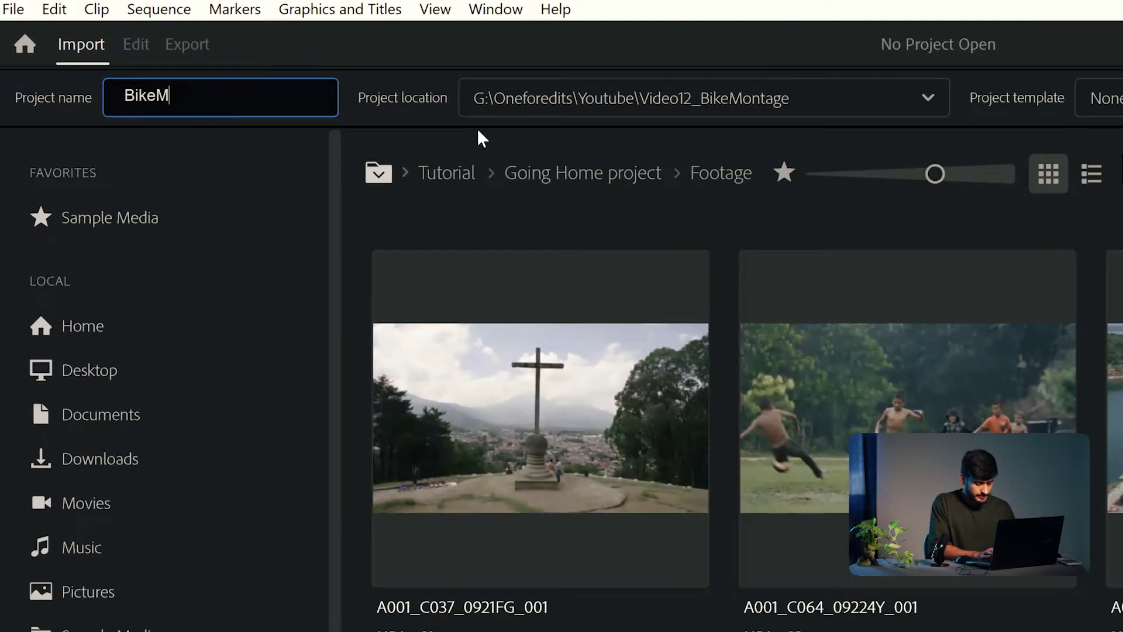
text(ontage1)
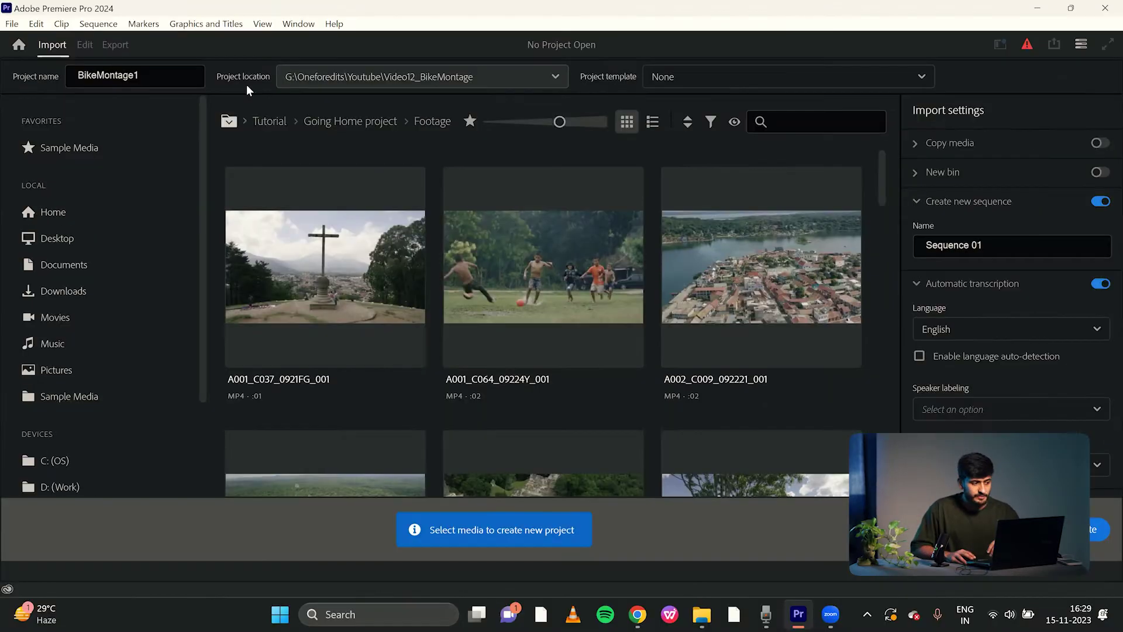
click(334, 81)
click(332, 235)
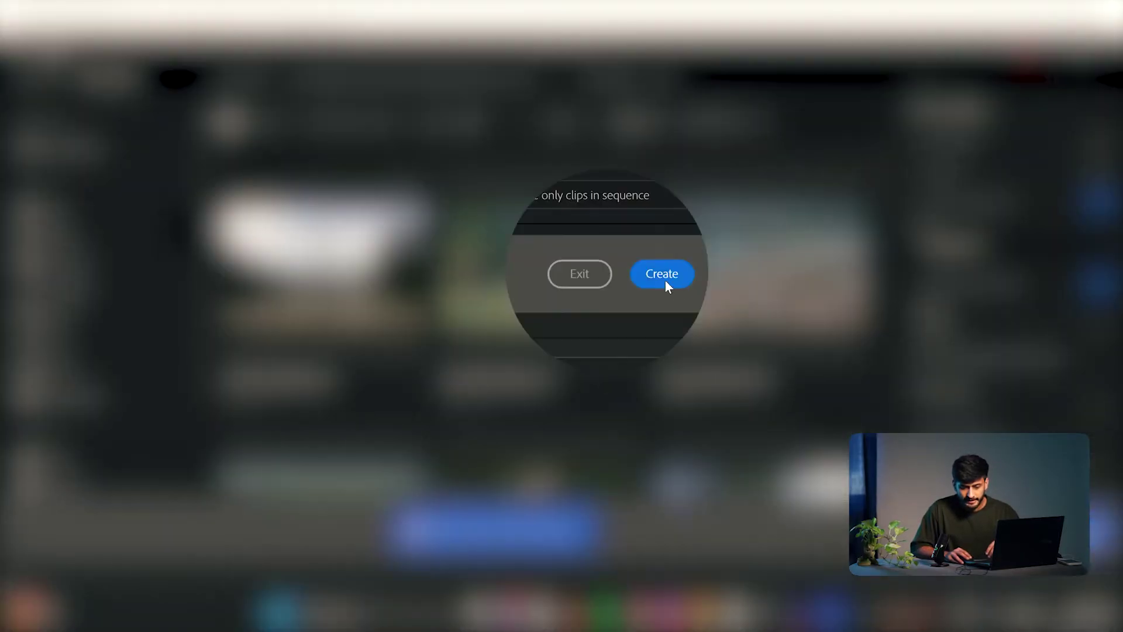
click(1091, 529)
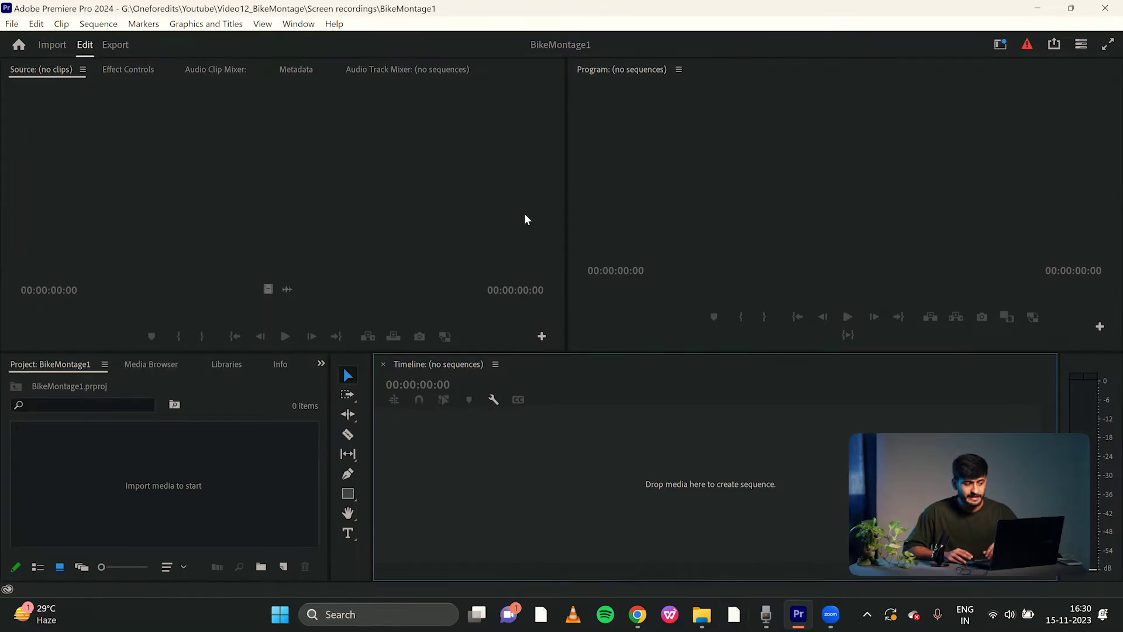
- Widen the Tools panel and narrow the Source monitor by moving the borders between the panels
click(298, 23)
mouse_move(317, 40)
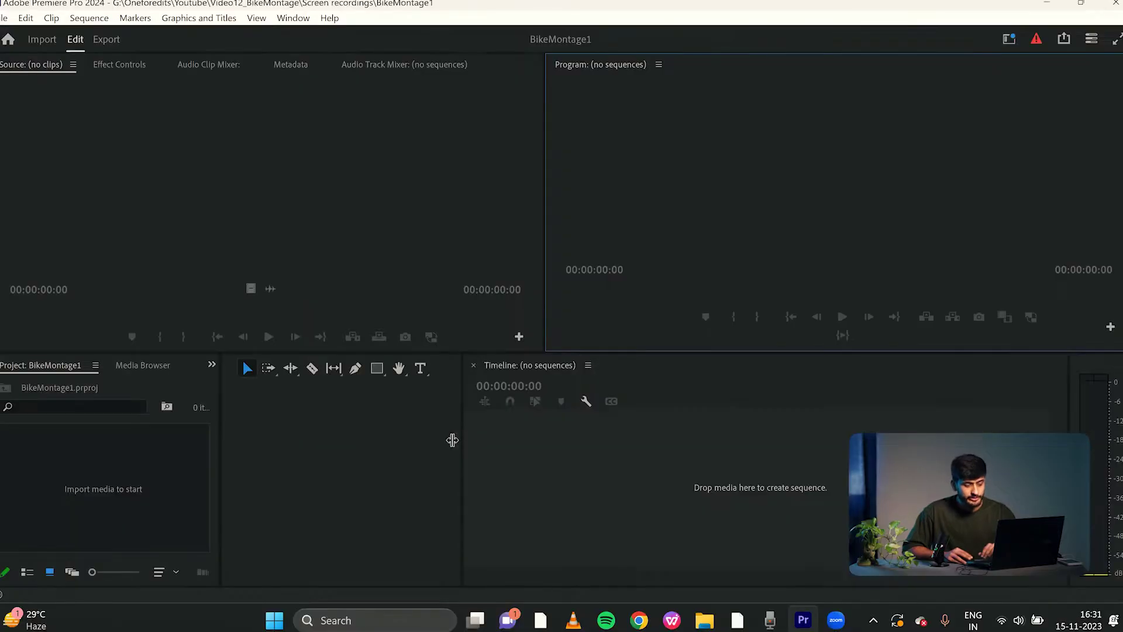
drag(453, 442, 550, 456)
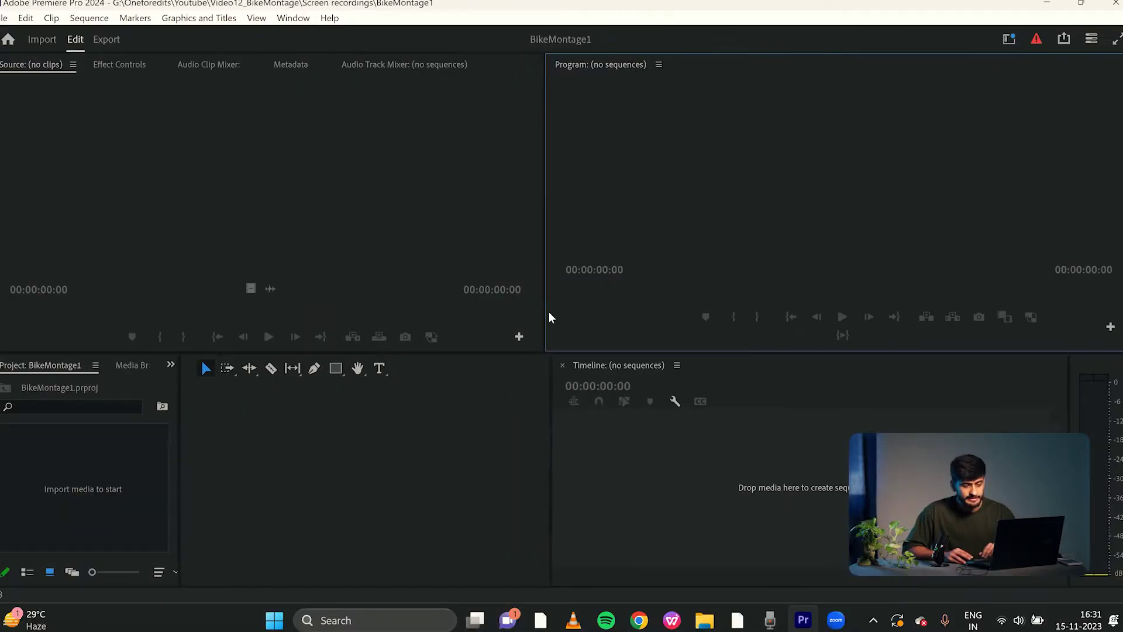
drag(543, 303, 419, 308)
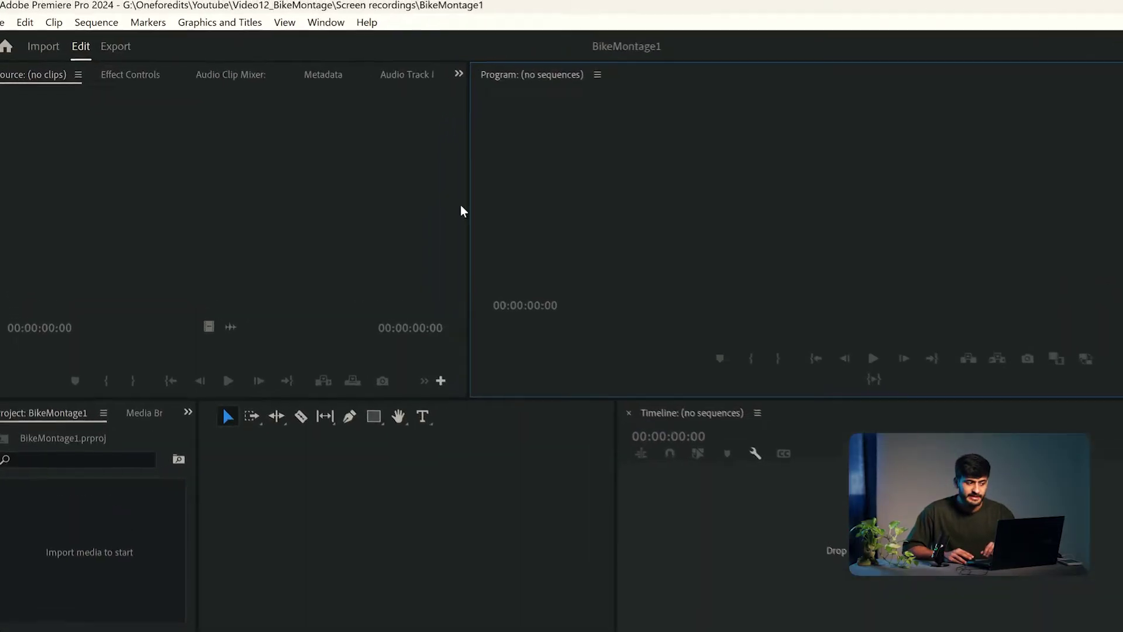
- Reset the workspace to restore the standard panel arrangement
click(438, 32)
mouse_move(390, 37)
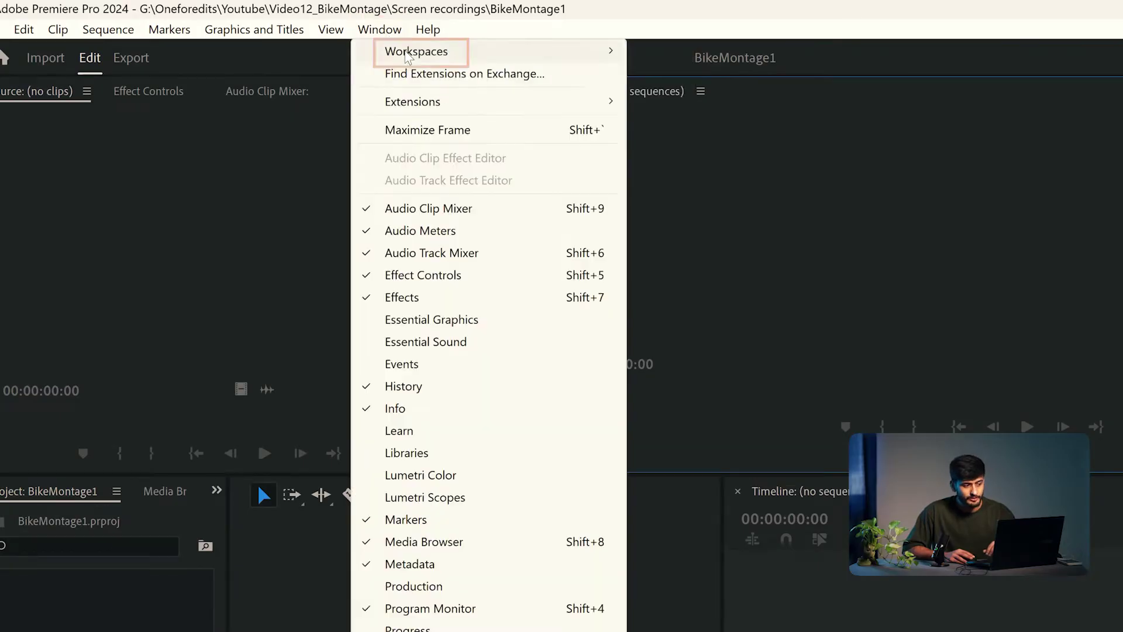
mouse_move(409, 52)
click(777, 436)
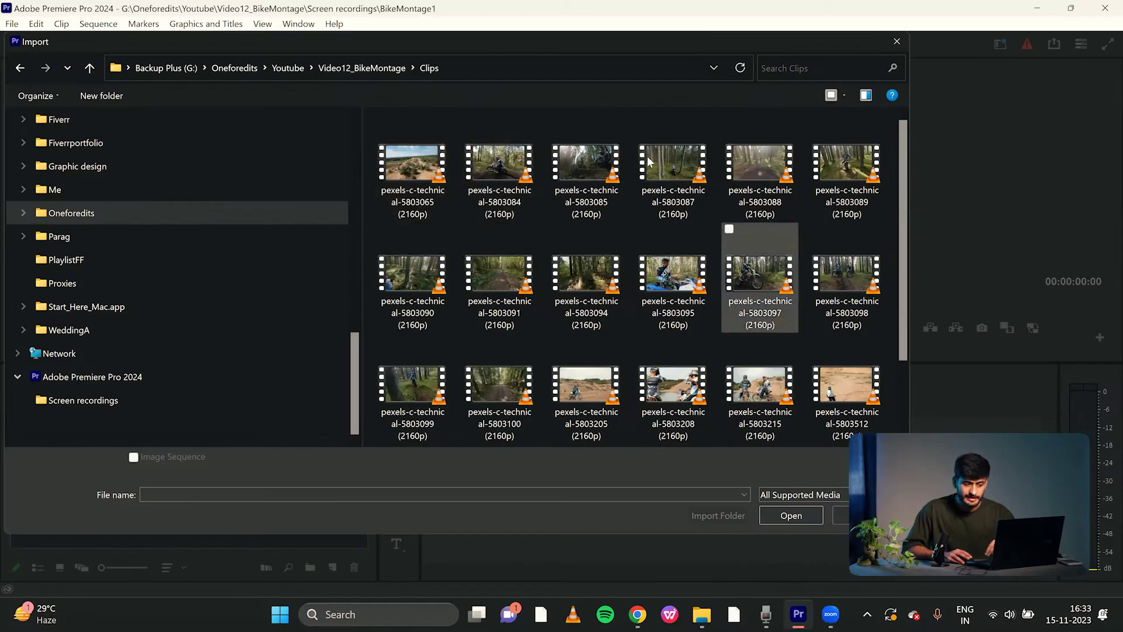
- Import all the pexels-c-technical clips, 5803065 to 5803639, from the Clips folder into the project
click(412, 176)
click(816, 516)
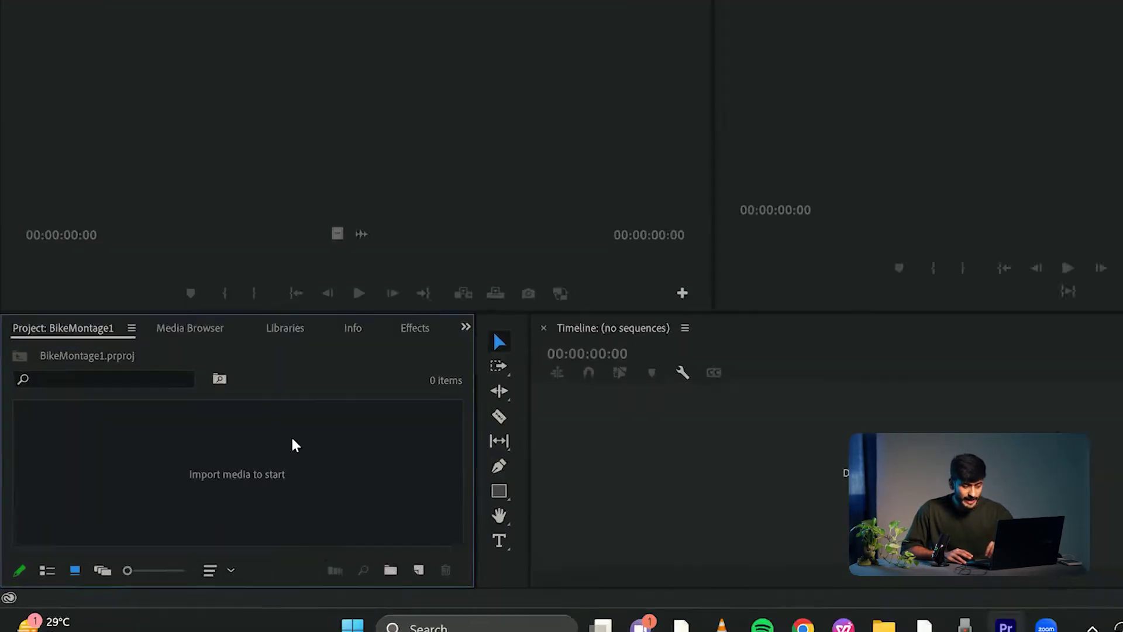
right_click(233, 462)
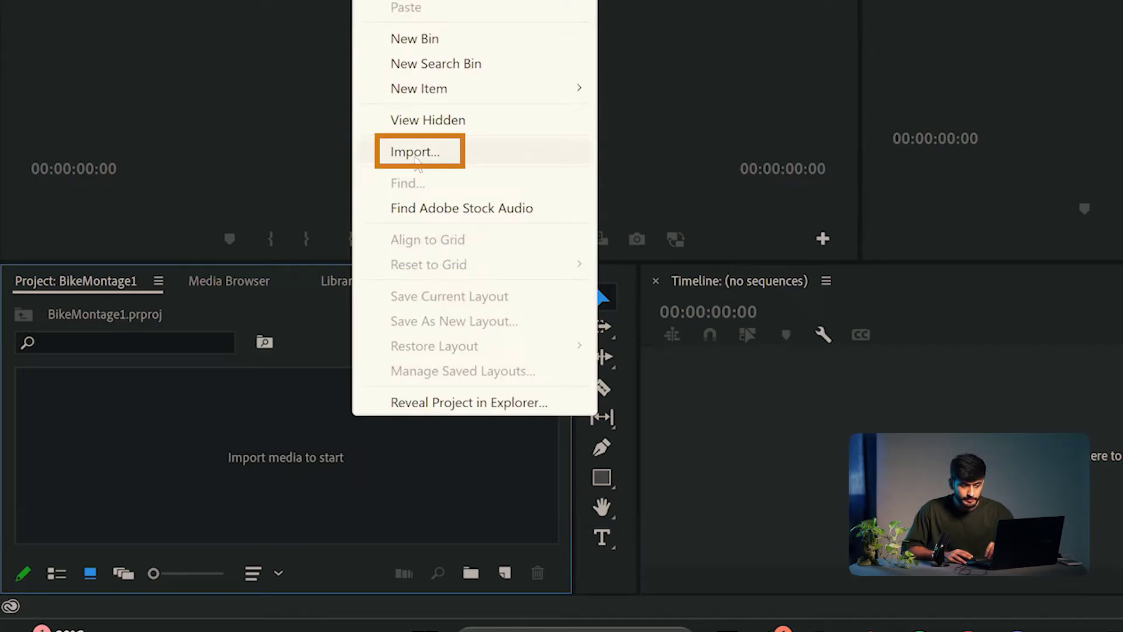
click(416, 163)
click(400, 211)
scroll(536, 304, down, 2)
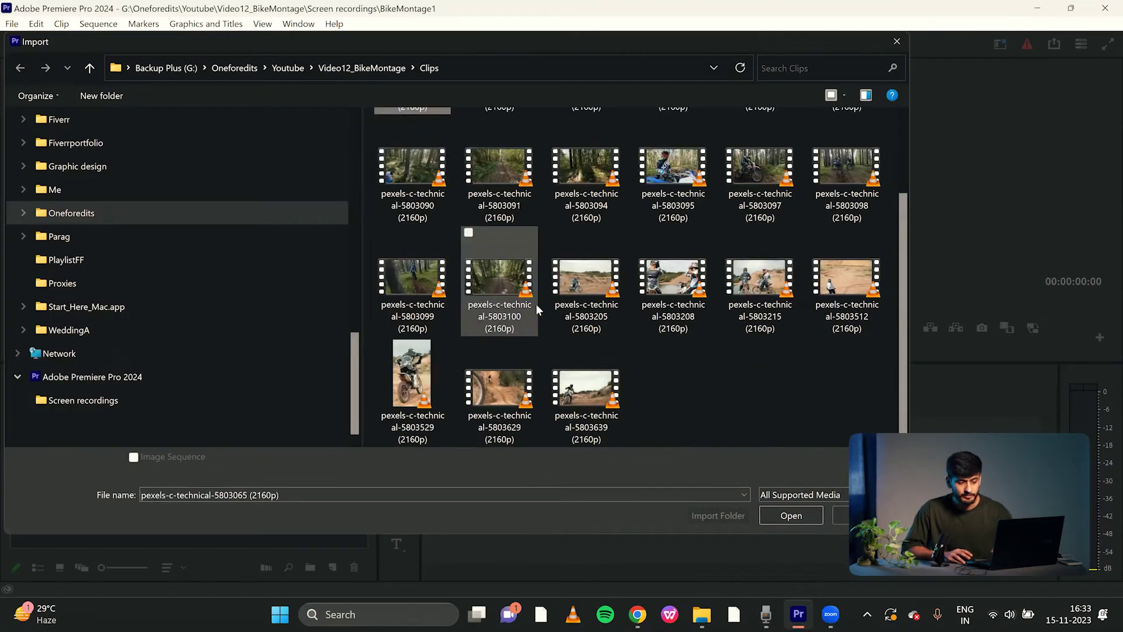
shift+click(621, 409)
click(817, 519)
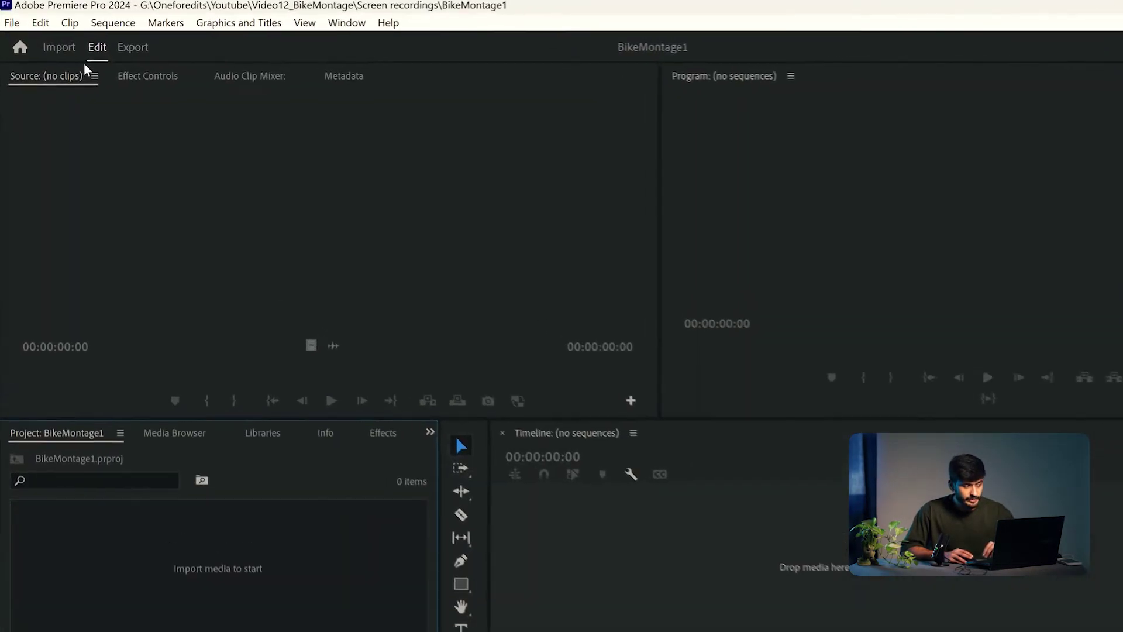
click(12, 22)
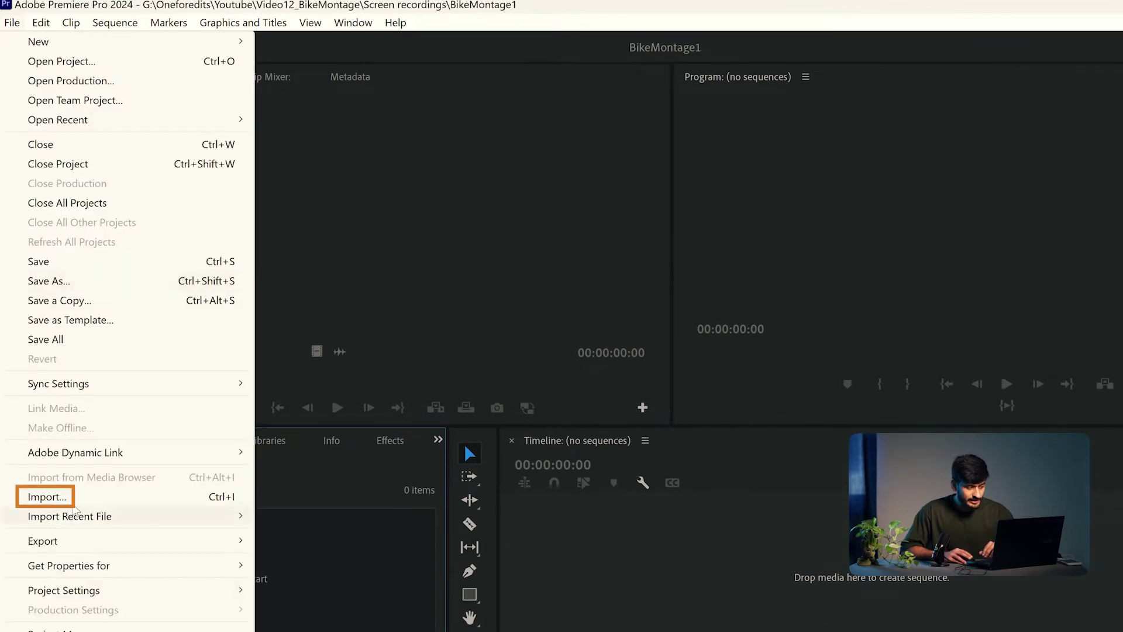
click(73, 502)
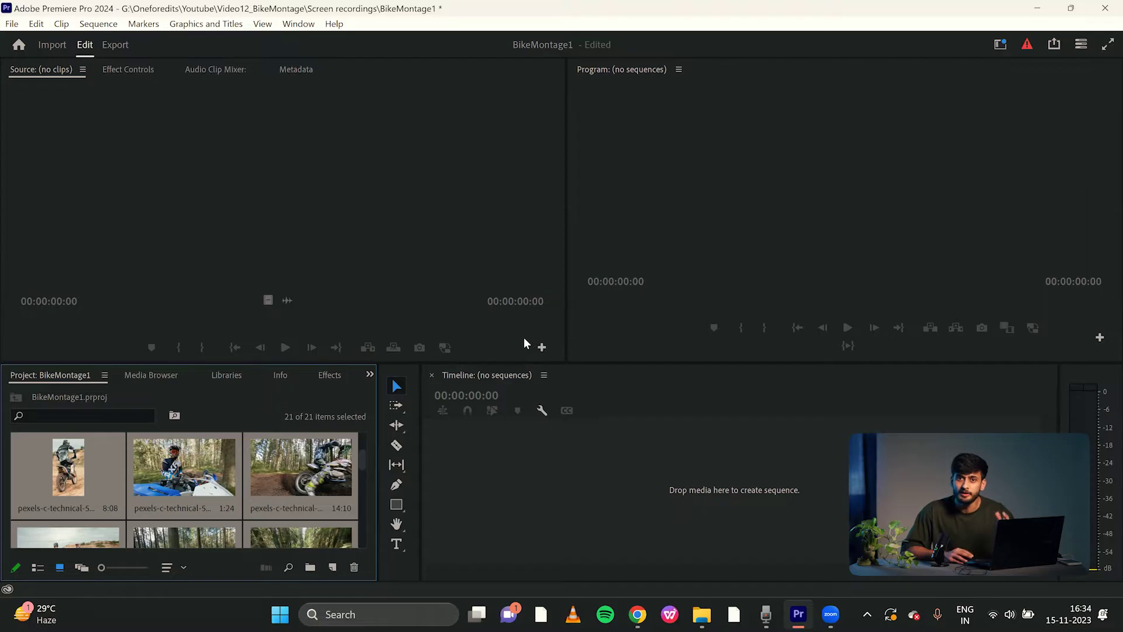
- Add an empty bin to the project, and group all the imported clips into another new bin
scroll(245, 521, up, 1)
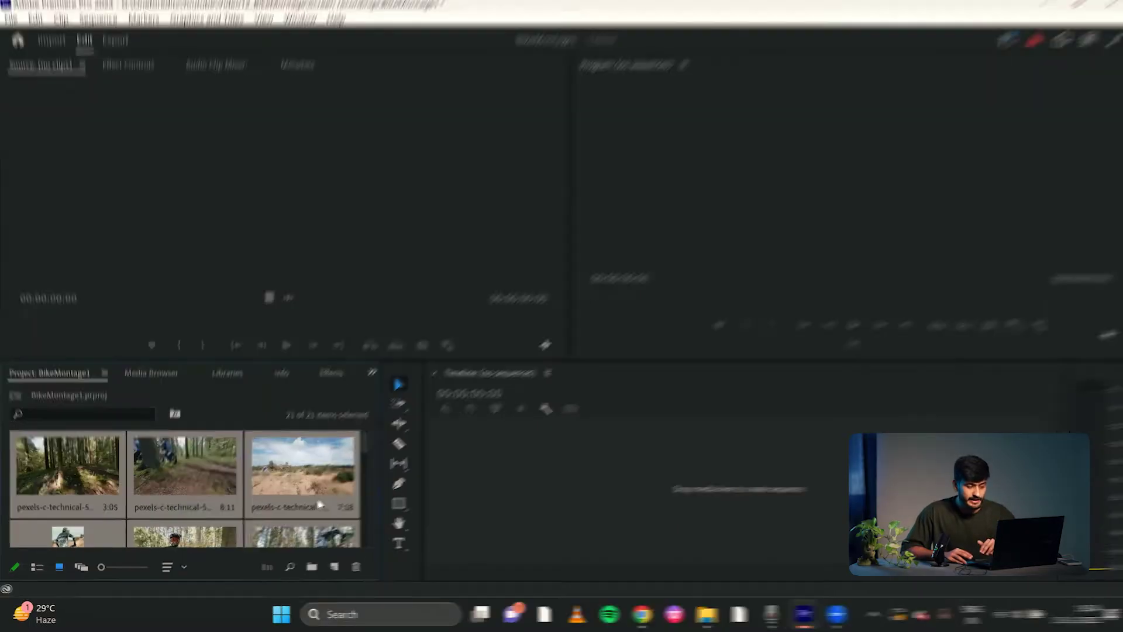
click(311, 567)
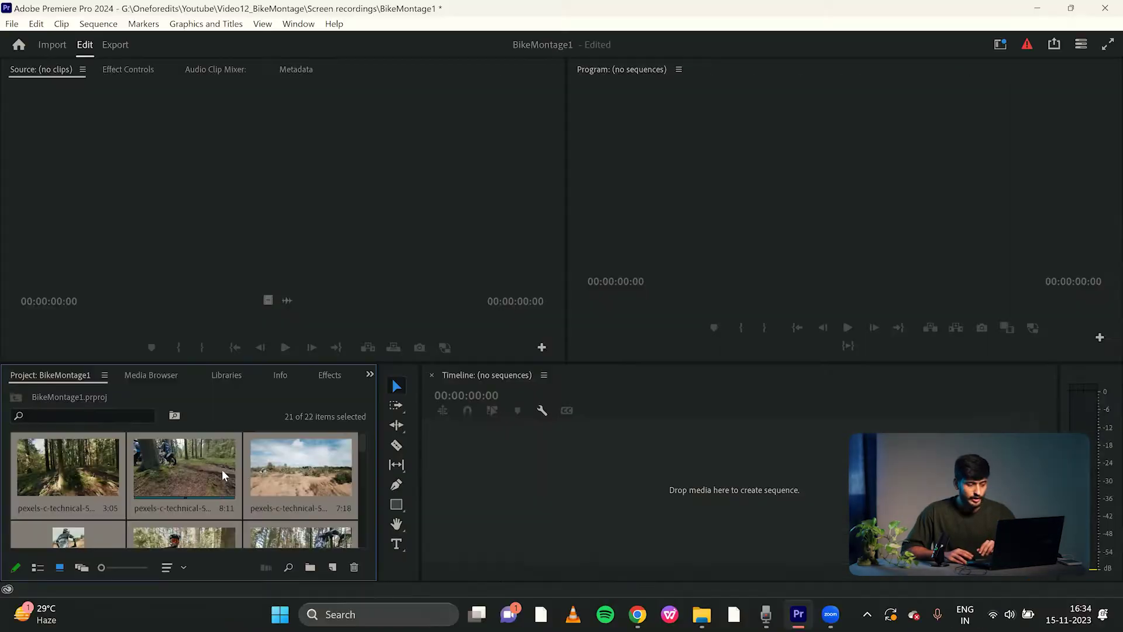
scroll(232, 468, down, 1)
drag(281, 496, 311, 567)
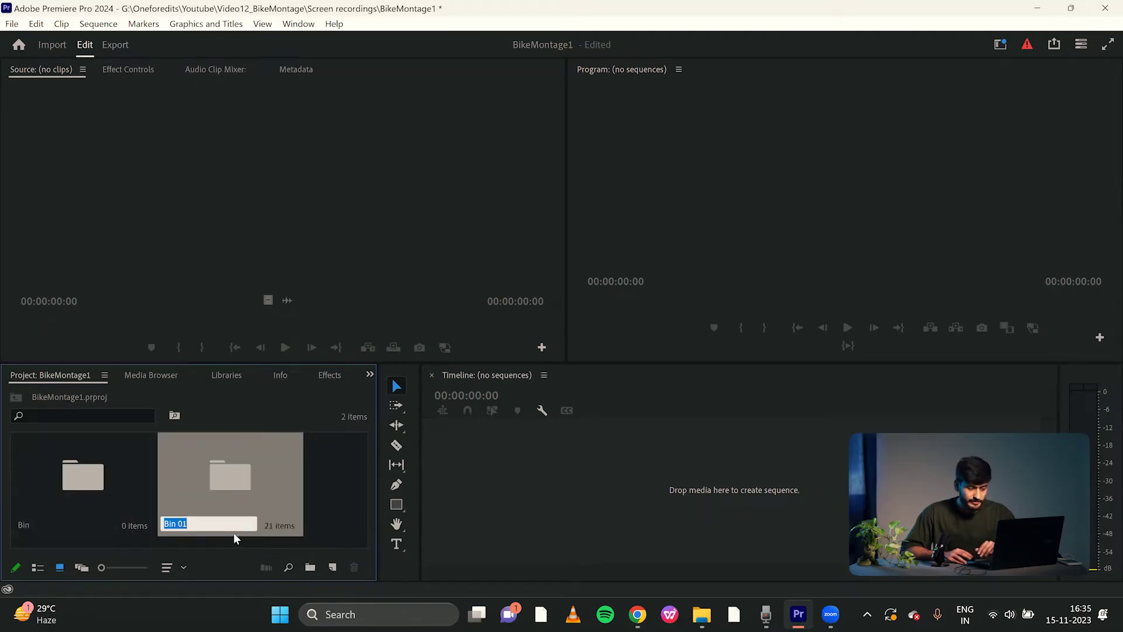
click(319, 519)
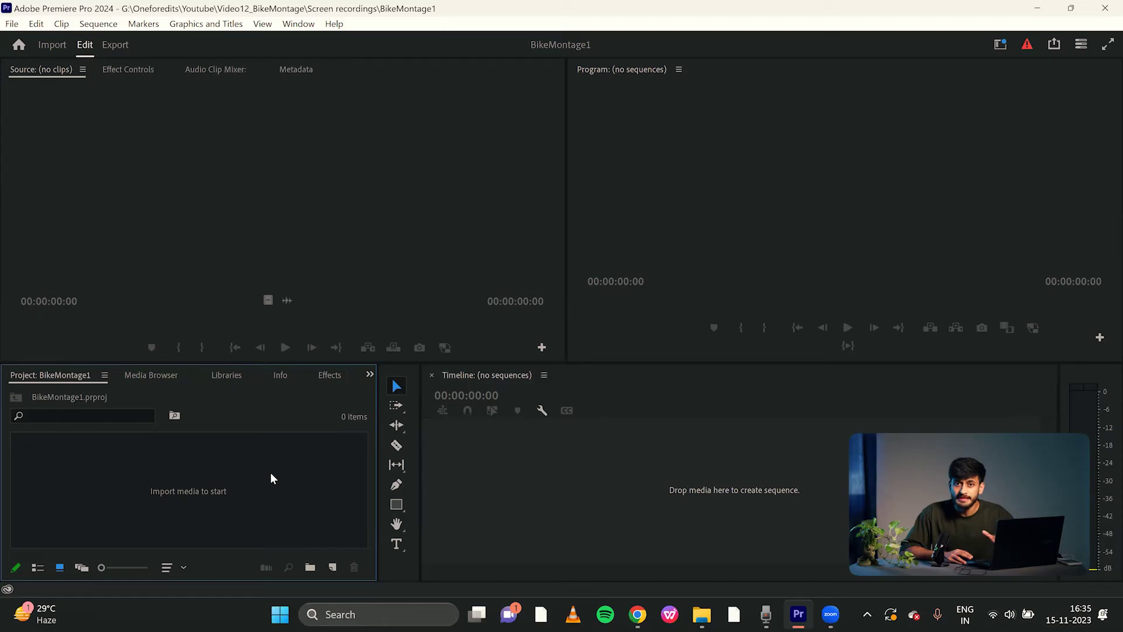
- Import the entire Clips folder from Video12_BikeMontage into the project as a bin
double_click(245, 450)
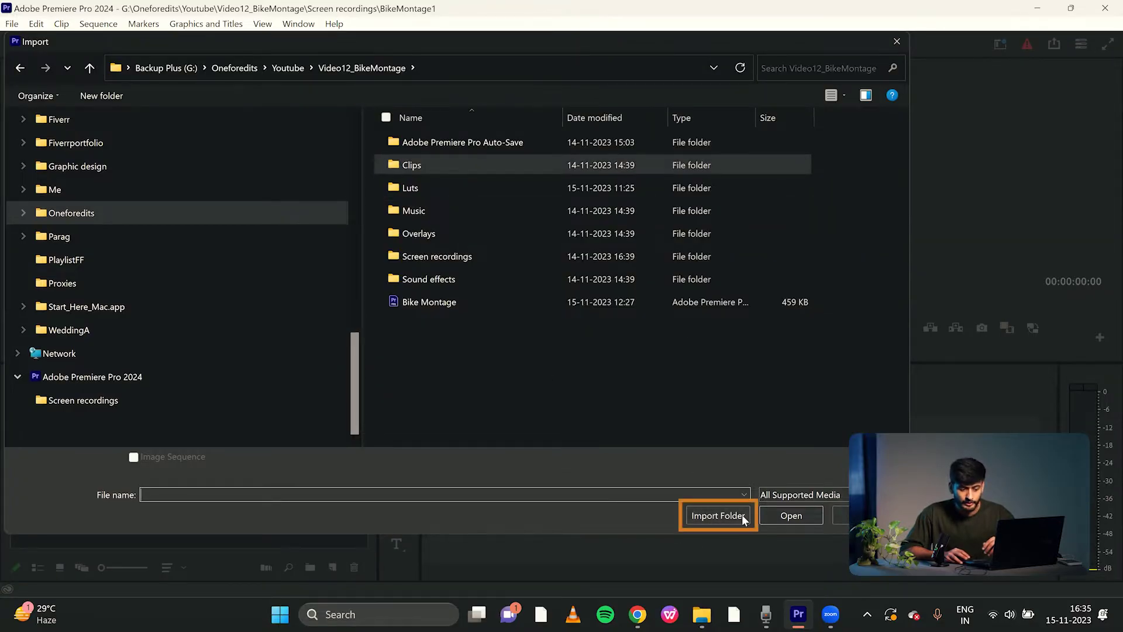
click(717, 516)
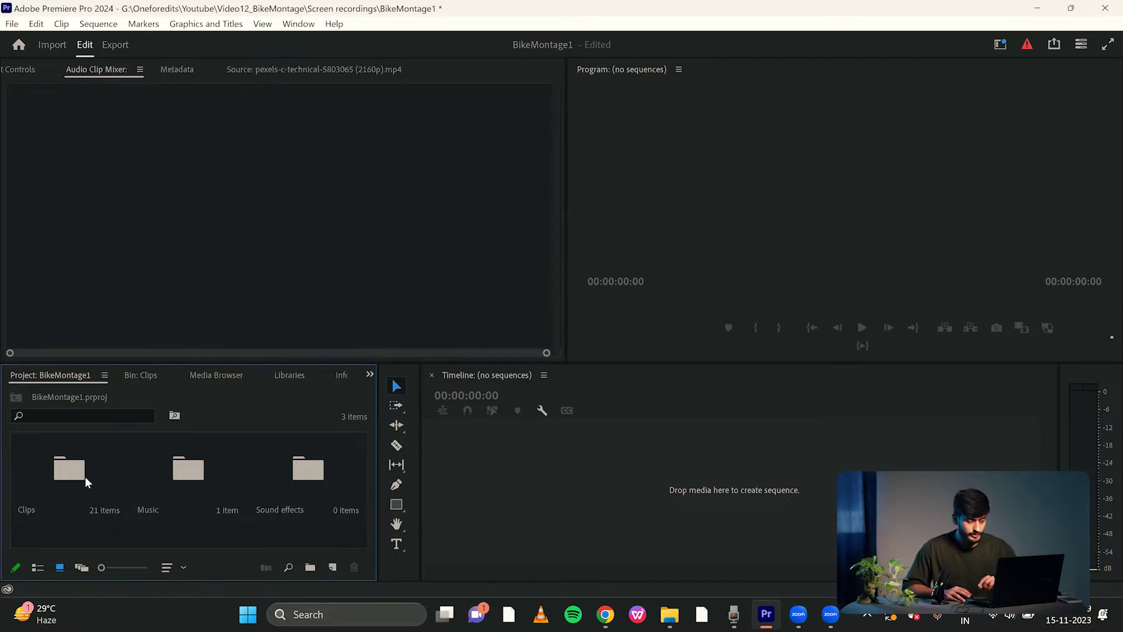
- Open the Clips bin and preview the first clip, pexels-c-technical-5803065, in the Source monitor
double_click(86, 476)
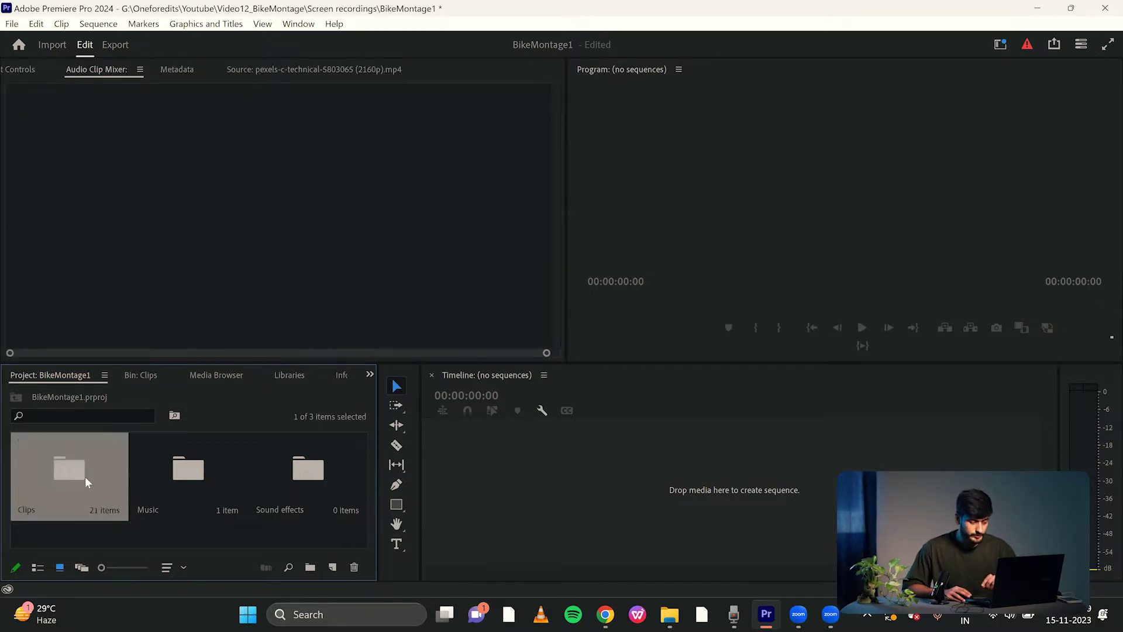
double_click(90, 465)
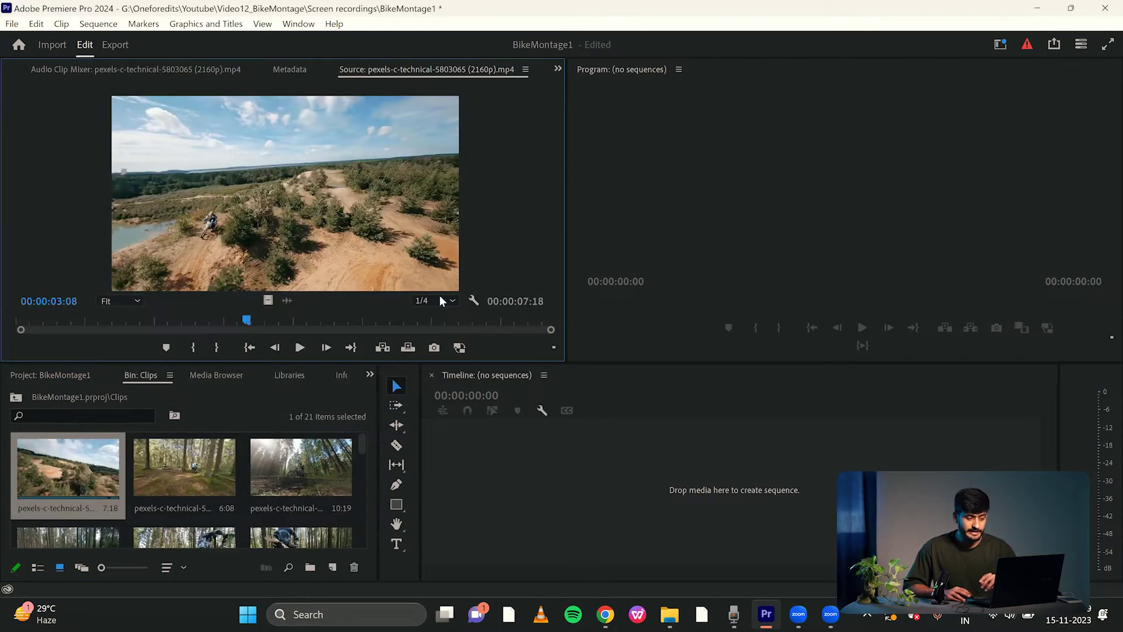
- On clip 5803084, mark an in point at 00:00:01:06 and an out point for a 00:00:02:05 selection, and place it on the timeline
click(196, 479)
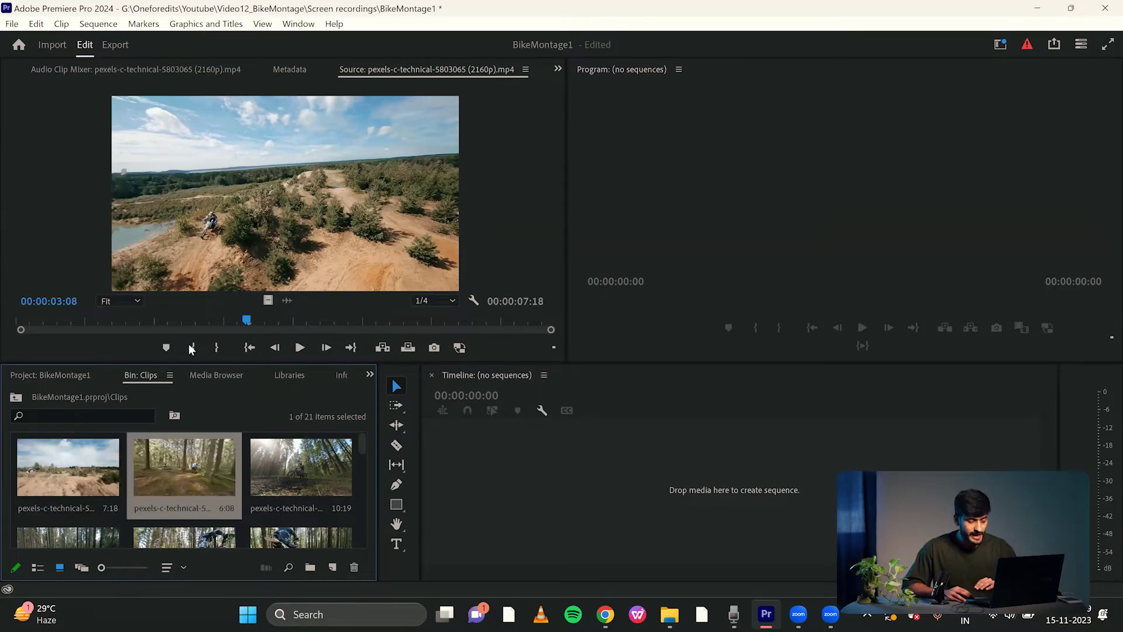
drag(120, 320, 69, 317)
key(Left)
key(Left)
mouse_move(228, 329)
mouse_down()
mouse_move(430, 335)
mouse_move(126, 317)
mouse_move(237, 327)
mouse_up()
key(i)
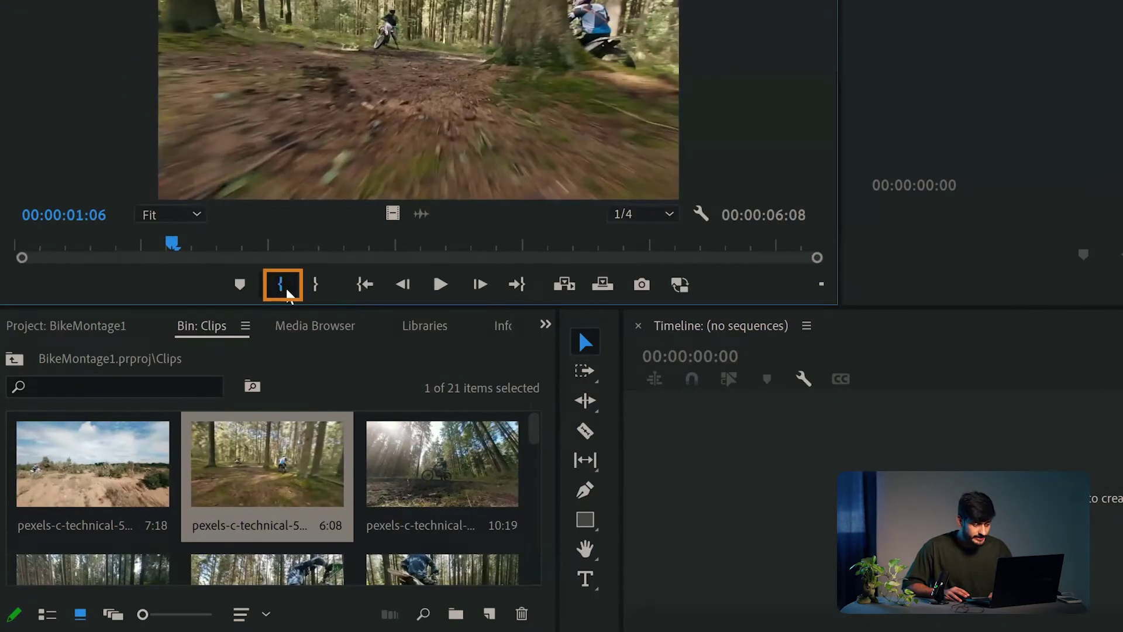
click(194, 349)
drag(258, 233, 446, 245)
click(317, 286)
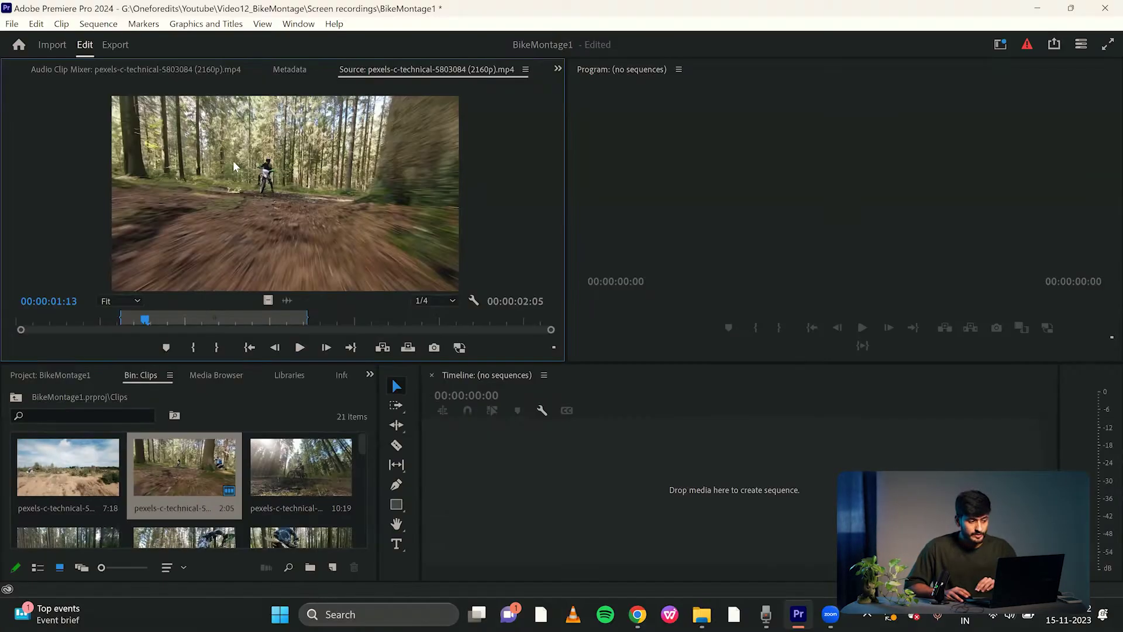
drag(233, 164, 528, 448)
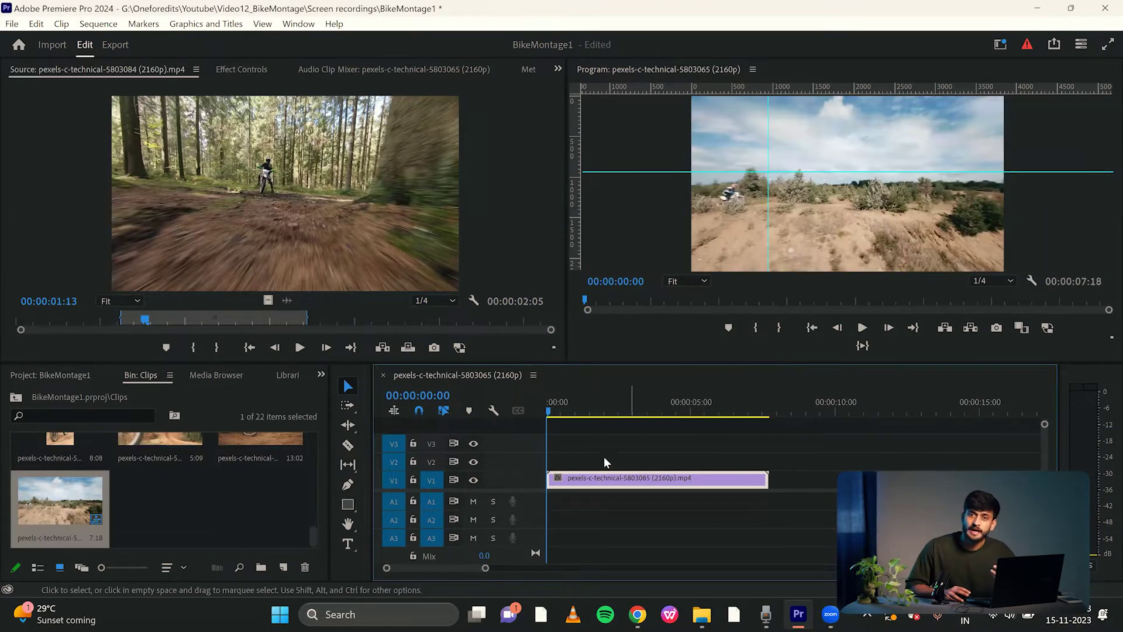
- Delete the 5803065 clip from the timeline and remove its sequence from the Clips bin
key(Delete)
click(148, 502)
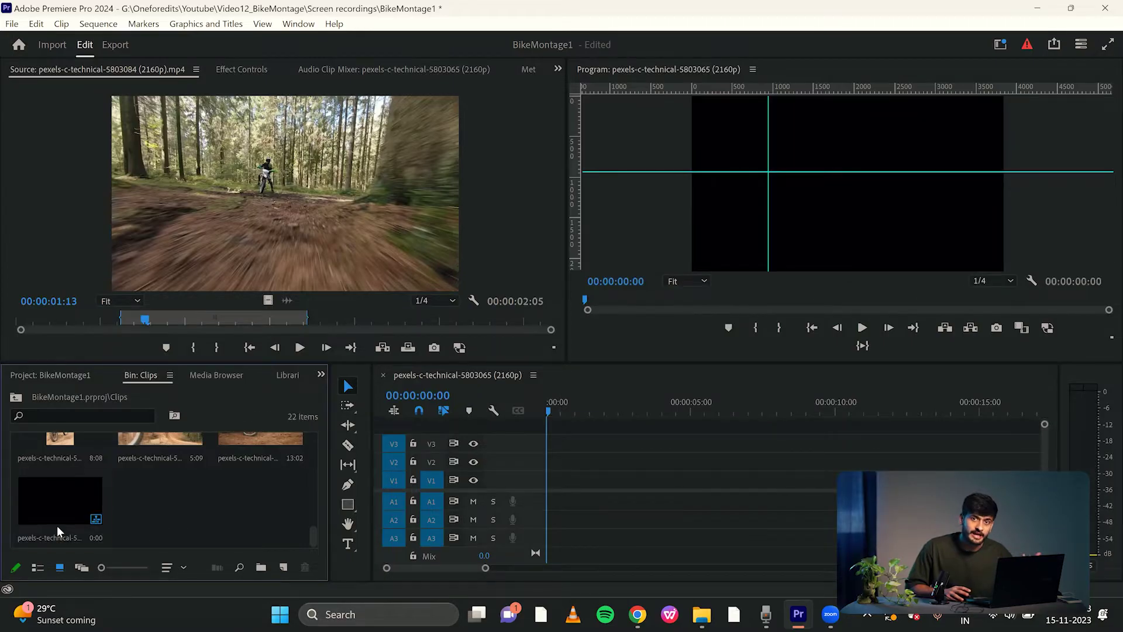
click(58, 527)
key(Delete)
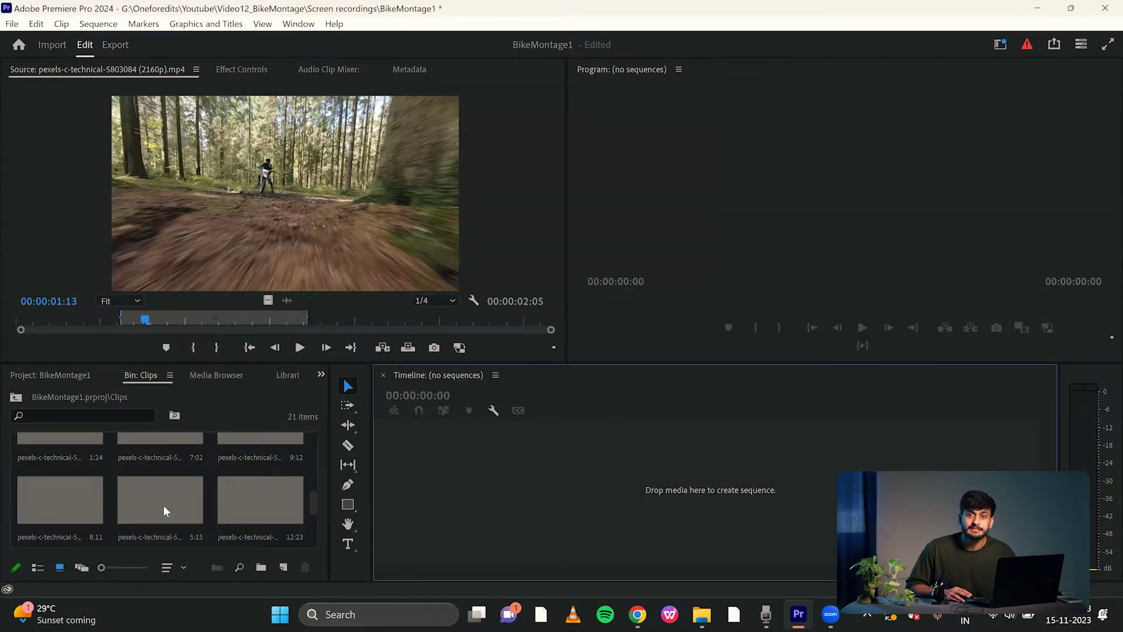
- Try to create a sequence by placing the first clip of the Clips bin on the empty timeline
scroll(163, 505, up, 1)
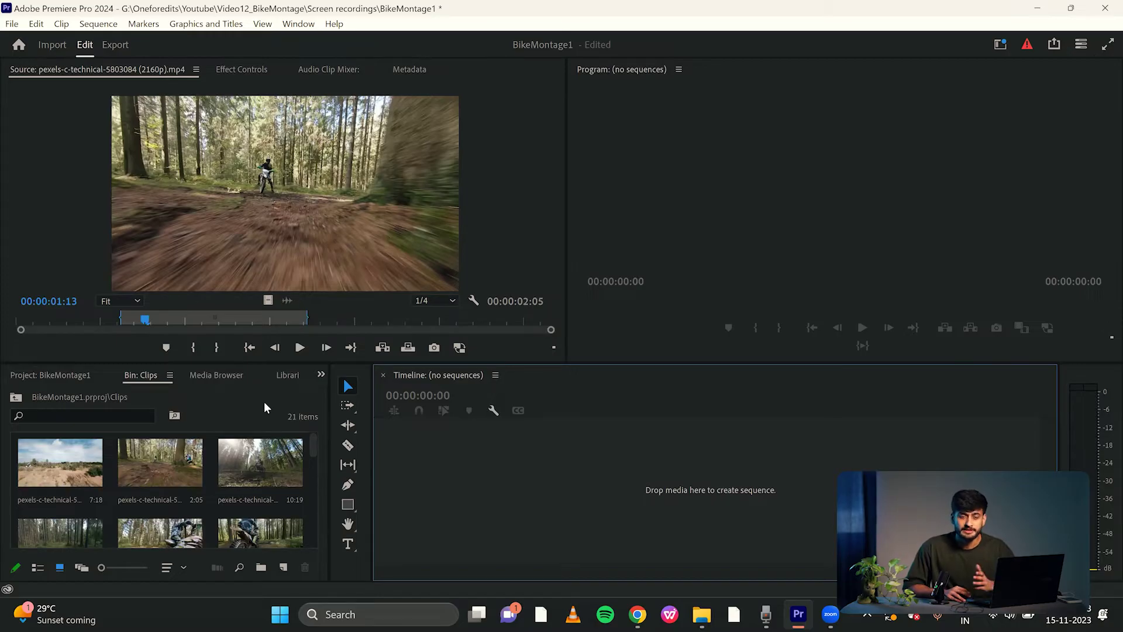
drag(52, 471, 515, 477)
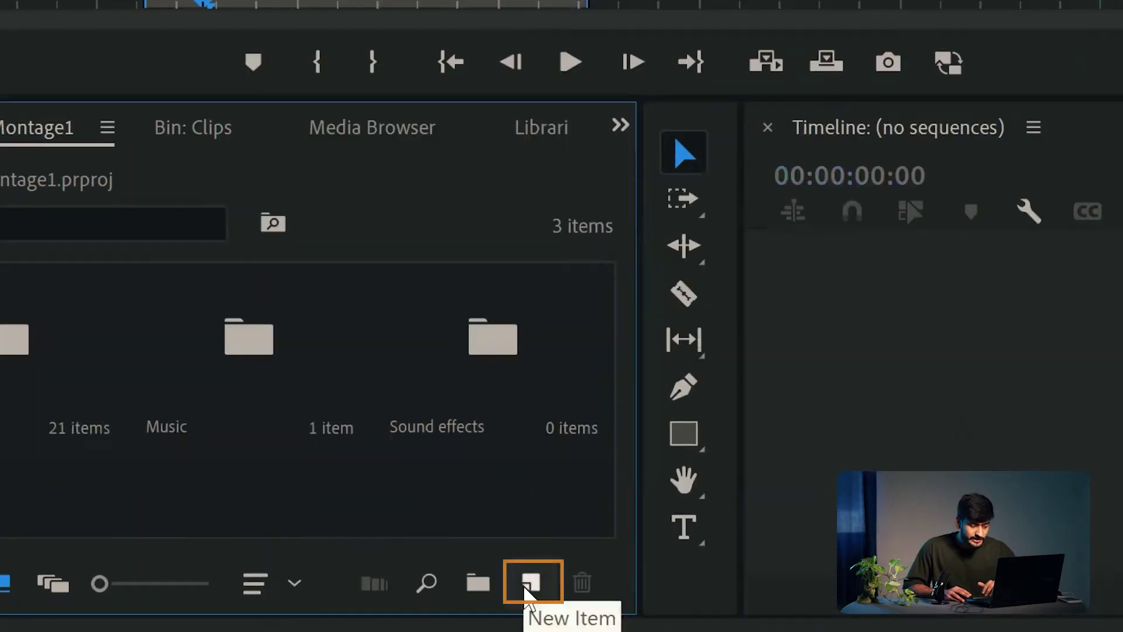
- Create a new sequence using the Digital SLR preset DSLR 1080p25
click(530, 584)
click(591, 234)
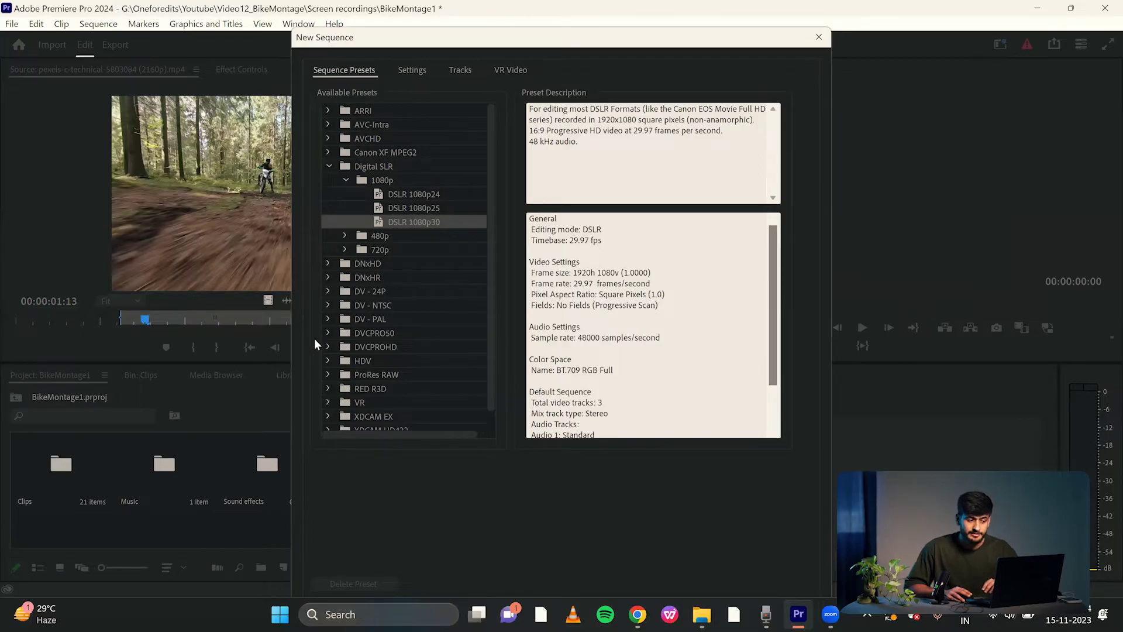
click(420, 208)
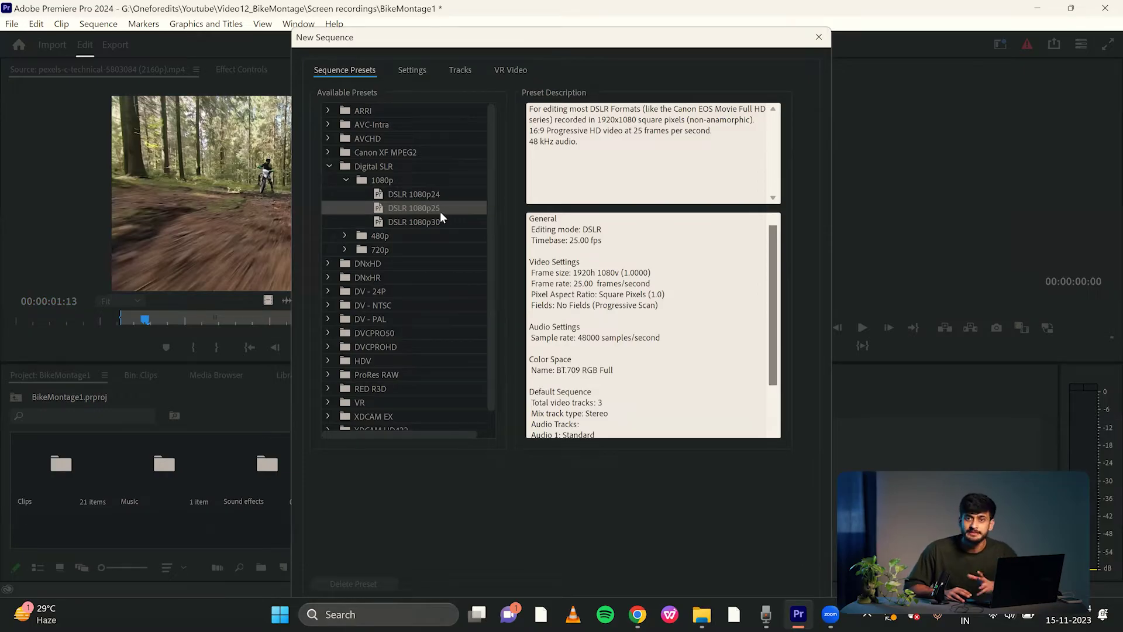
key(Return)
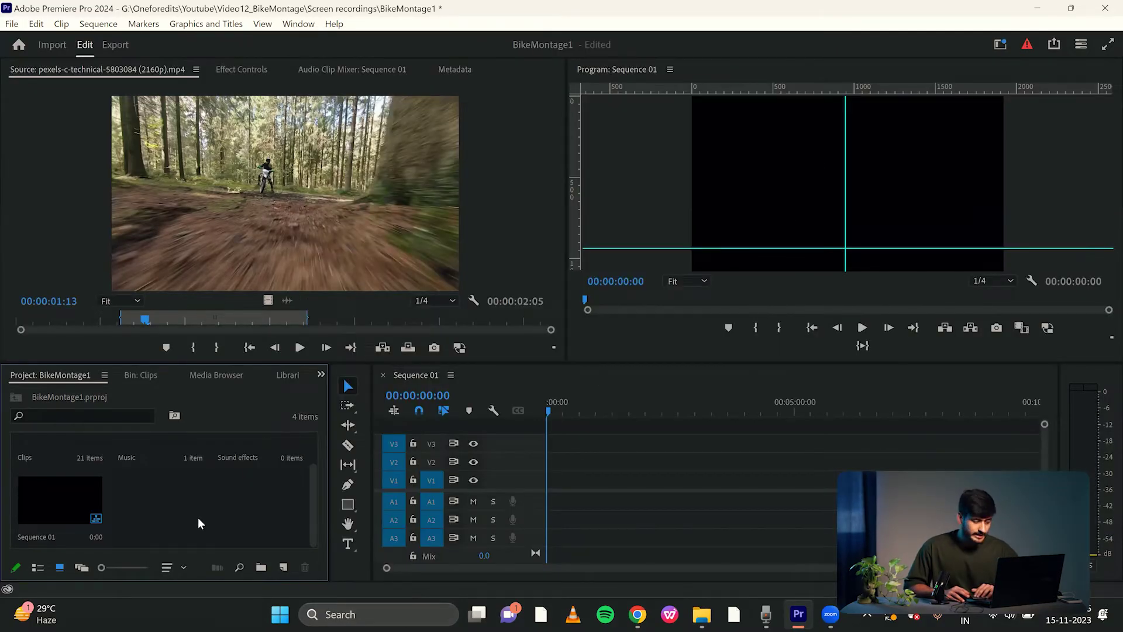
- Try placing clip 5803084 from the Clips bin in the new sequence, keeping the existing sequence settings
click(61, 514)
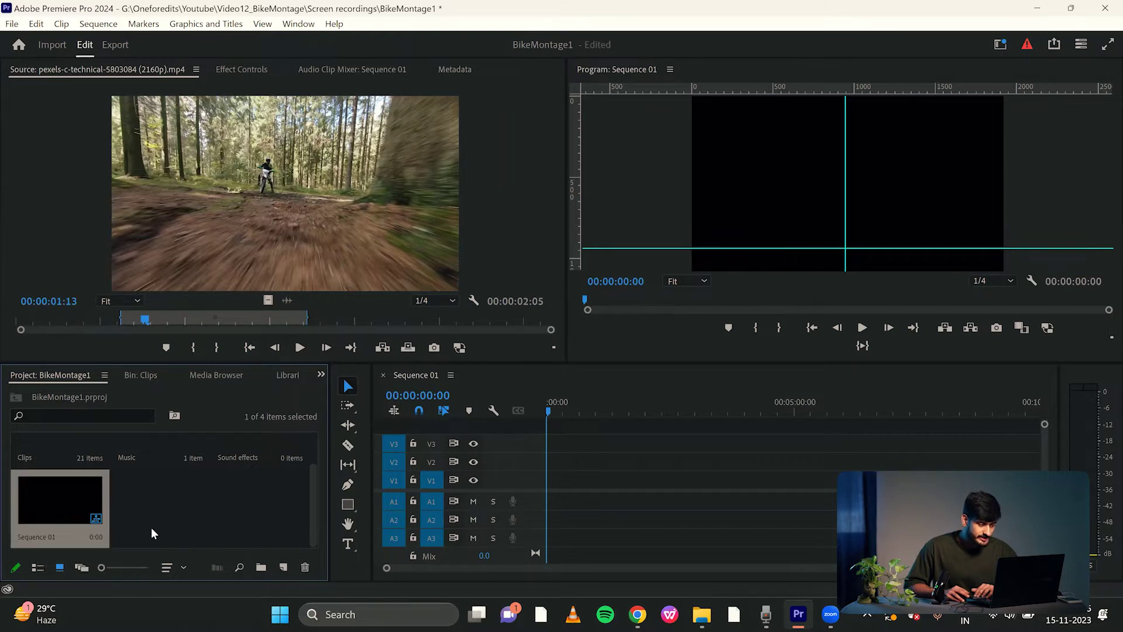
scroll(155, 509, up, 1)
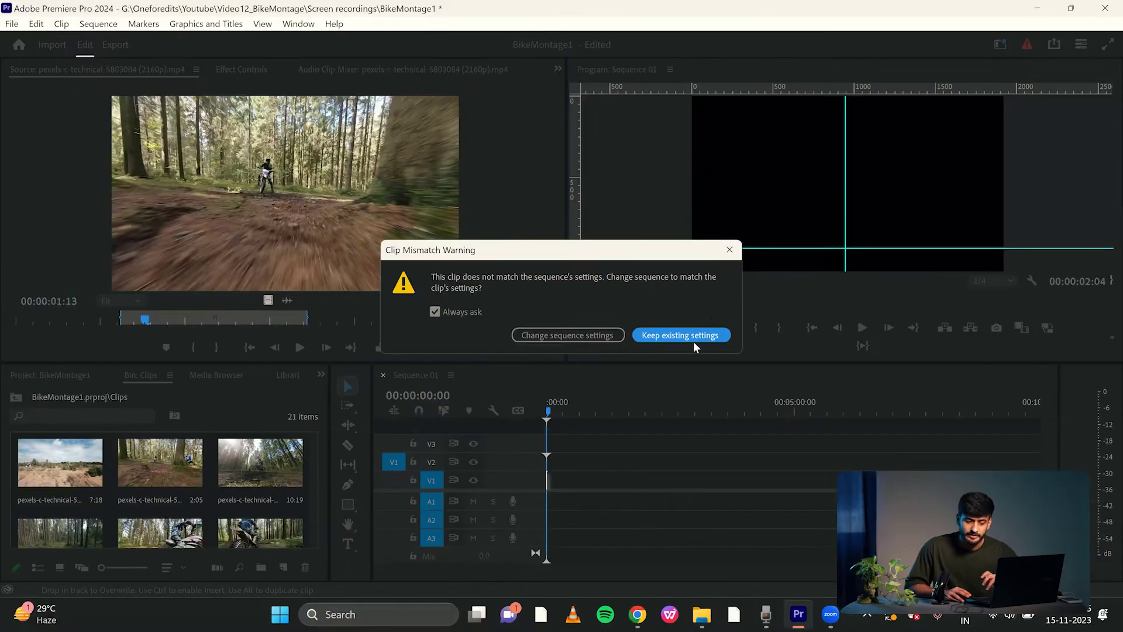
click(681, 335)
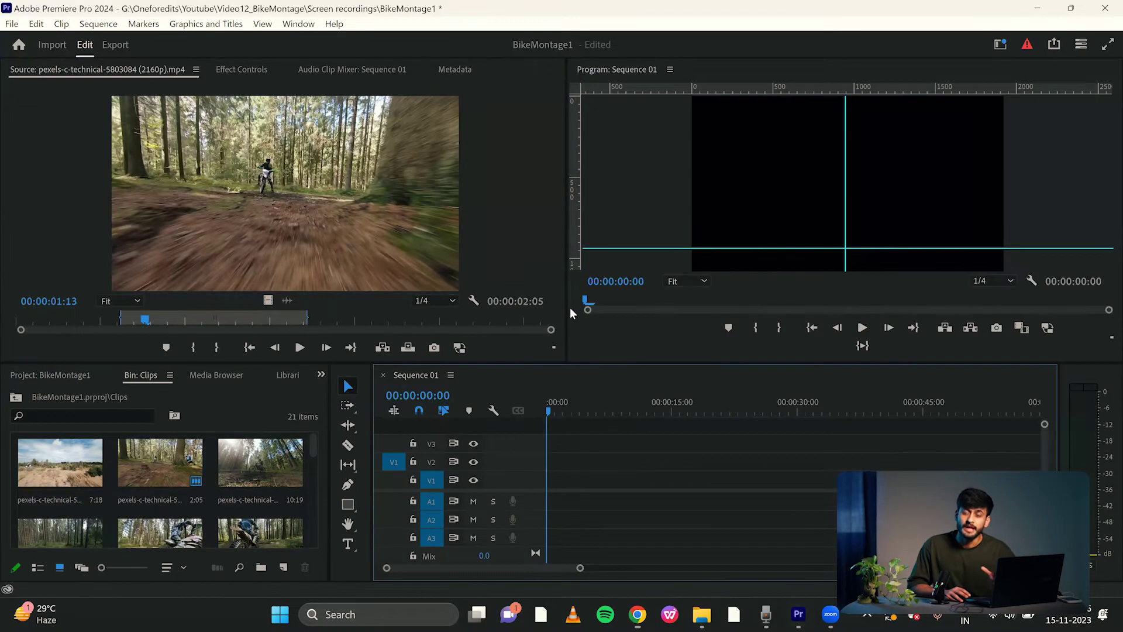
- Overwrite the marked part of clip 5803084 onto track V1 and place ES_Starling - Ballpoint.mp3 on track A1
click(262, 177)
drag(421, 270, 564, 475)
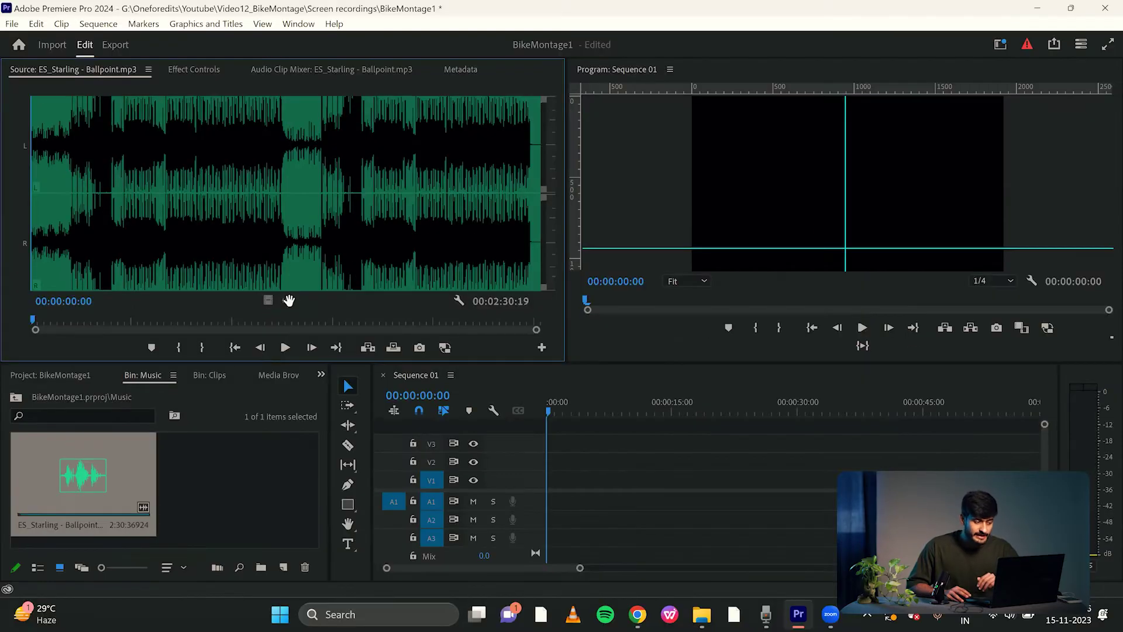
drag(338, 320, 567, 493)
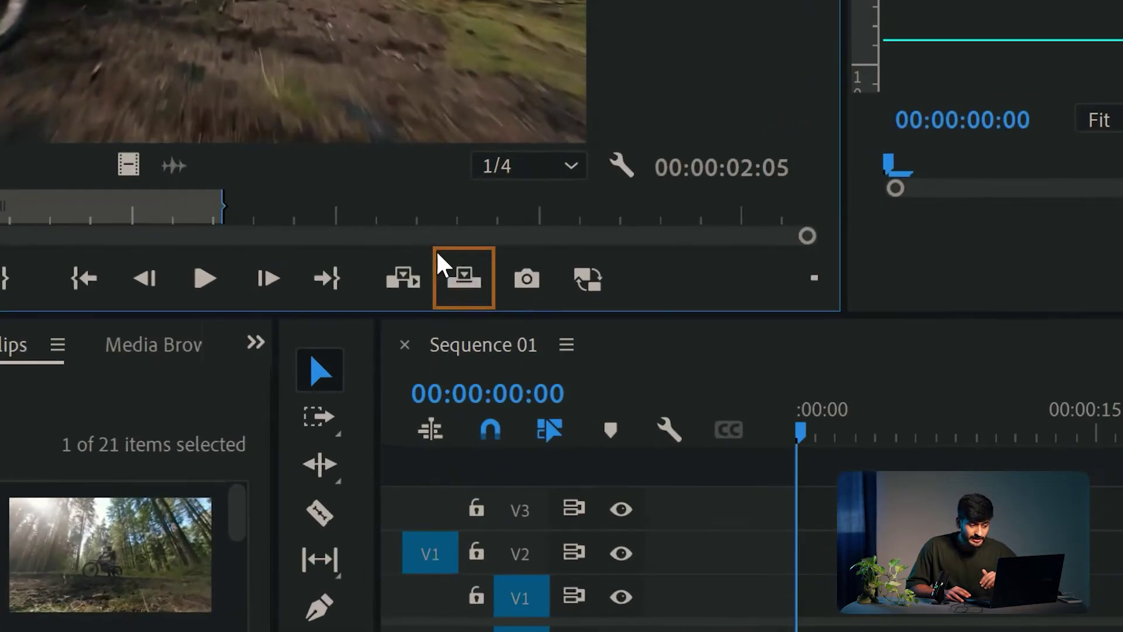
click(464, 280)
click(810, 436)
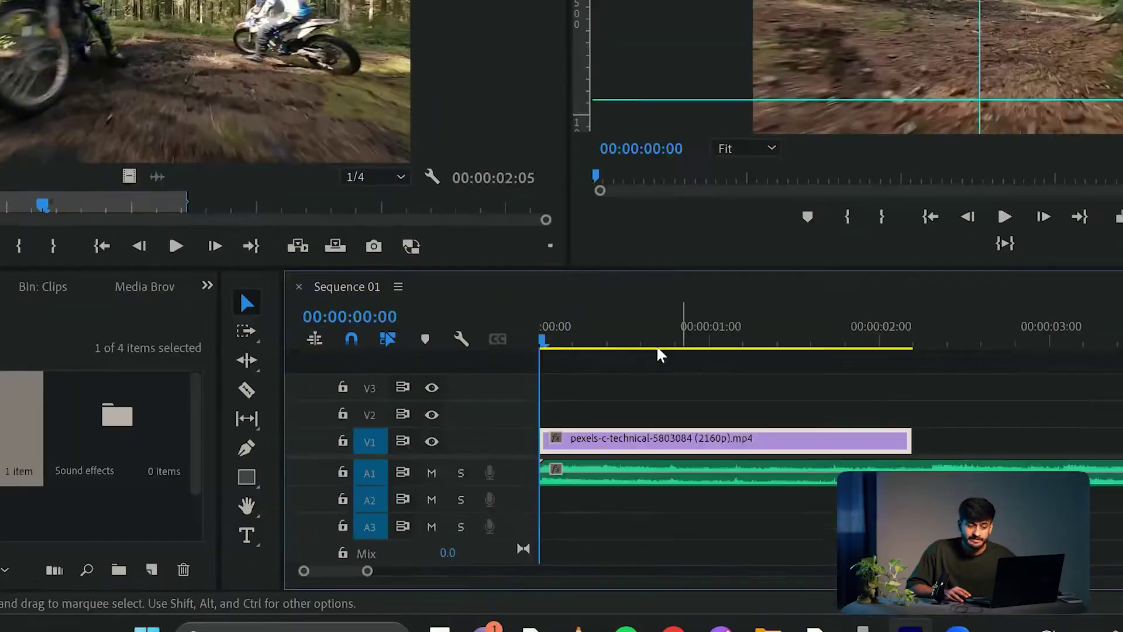
- Move the playhead to 00:00:01:01, place clip 5803085 there on track V2 above the first clip, and scrub through the overlap
drag(628, 328, 731, 370)
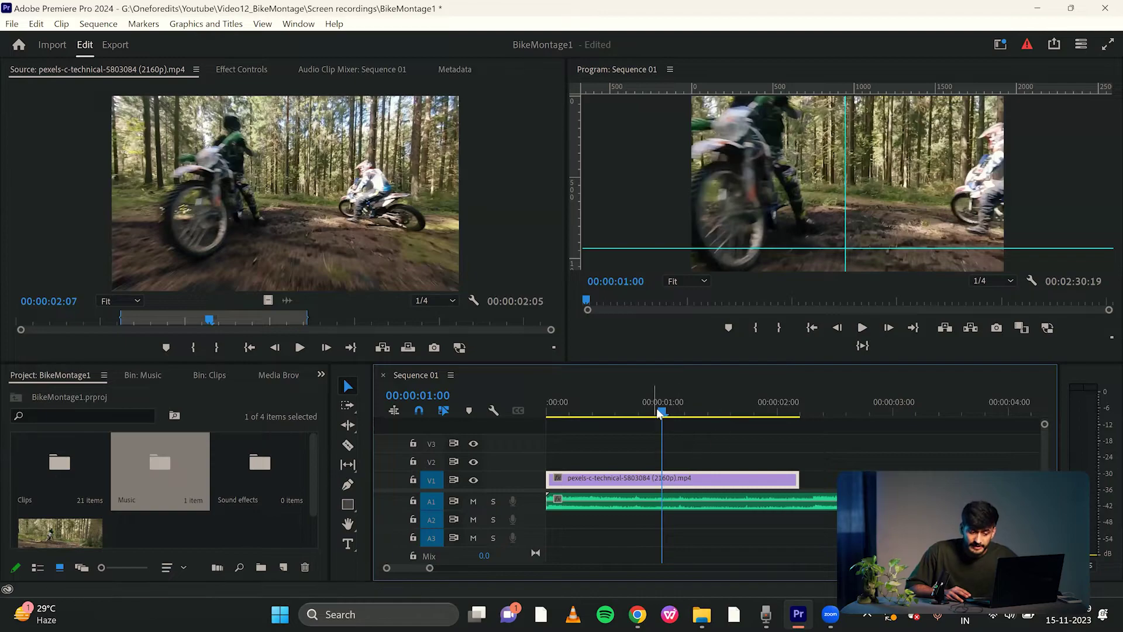
key(Right)
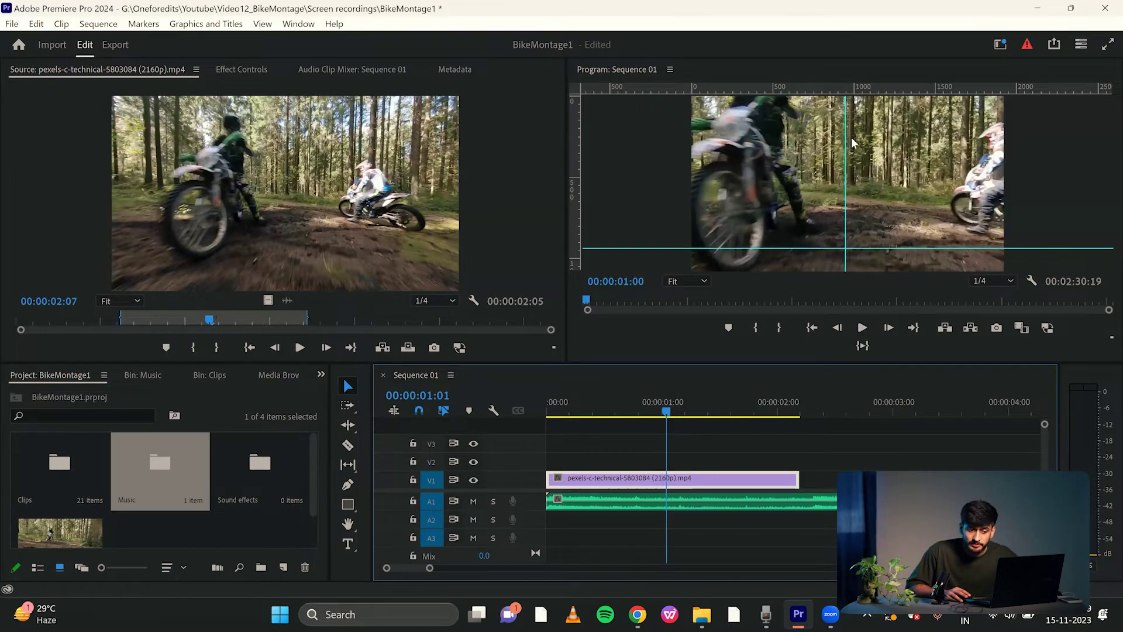
click(209, 375)
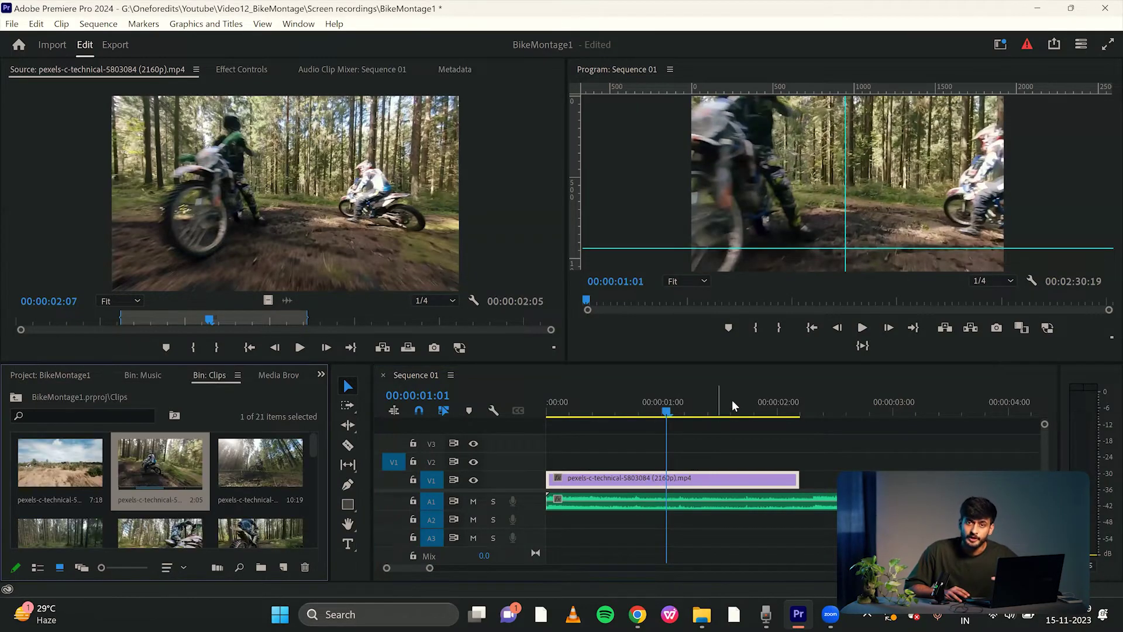
drag(265, 465, 674, 464)
drag(677, 402, 733, 411)
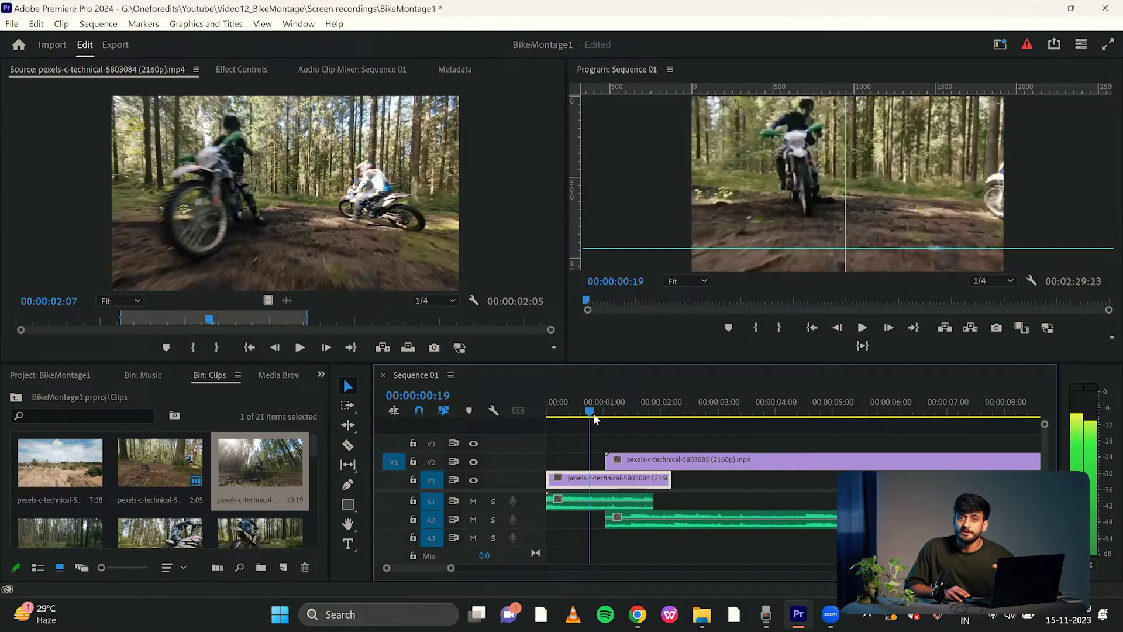
drag(592, 416, 613, 445)
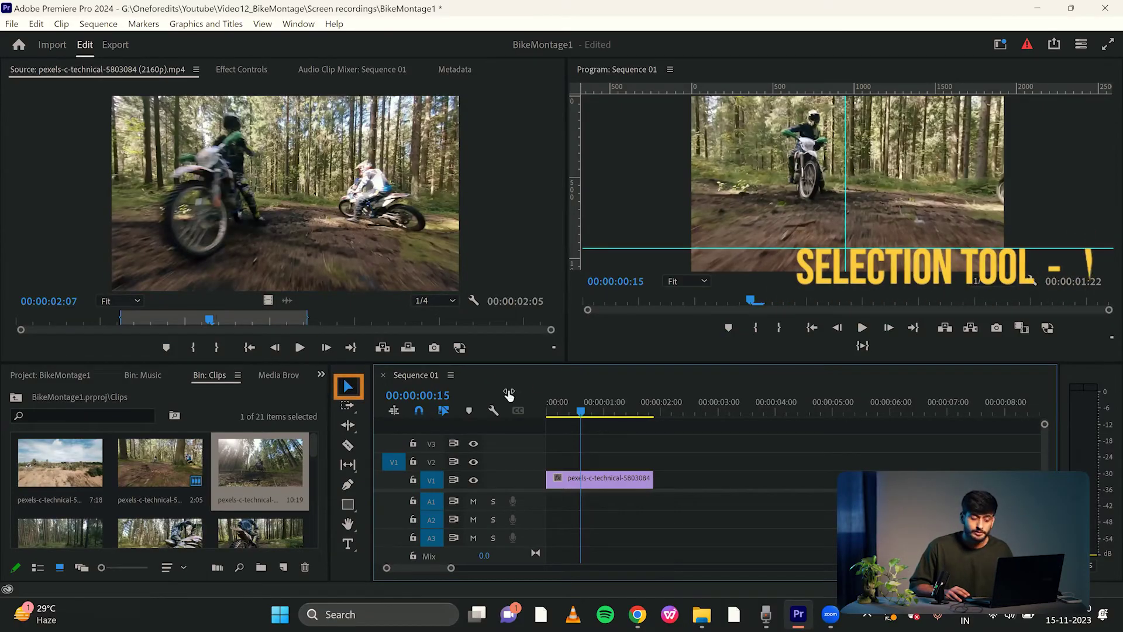
- Try moving clip 5803084 along the timeline, and split it with the Razor tool and select its second piece
mouse_move(641, 481)
mouse_down()
mouse_move(667, 459)
mouse_move(774, 464)
mouse_move(716, 486)
mouse_move(619, 491)
mouse_move(659, 437)
mouse_move(713, 457)
mouse_move(655, 468)
mouse_move(820, 469)
mouse_up()
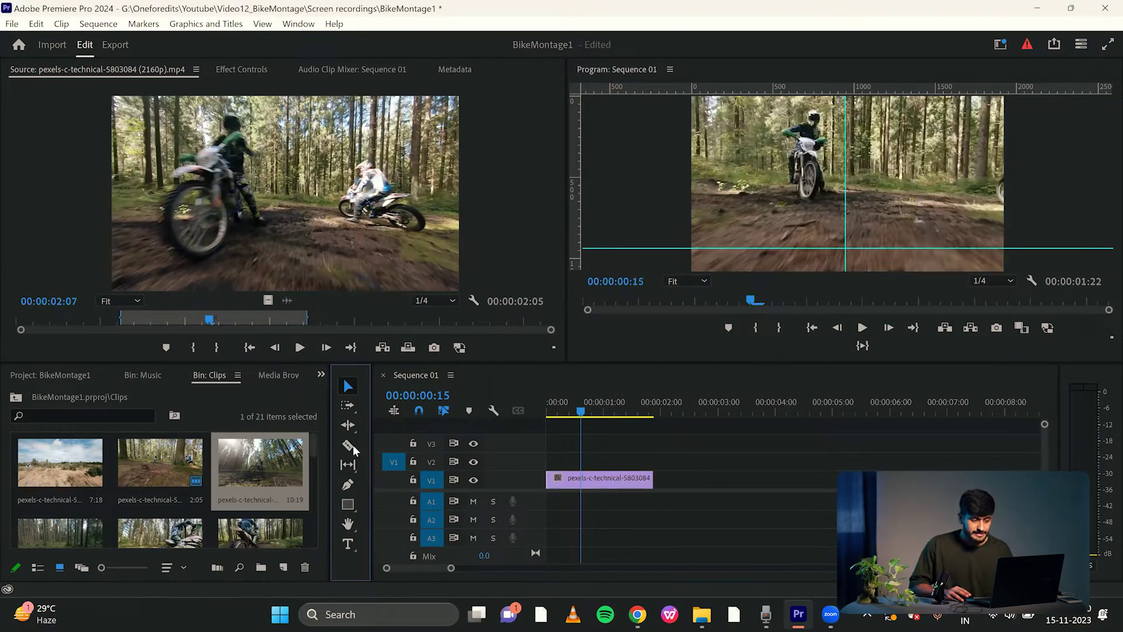
click(349, 446)
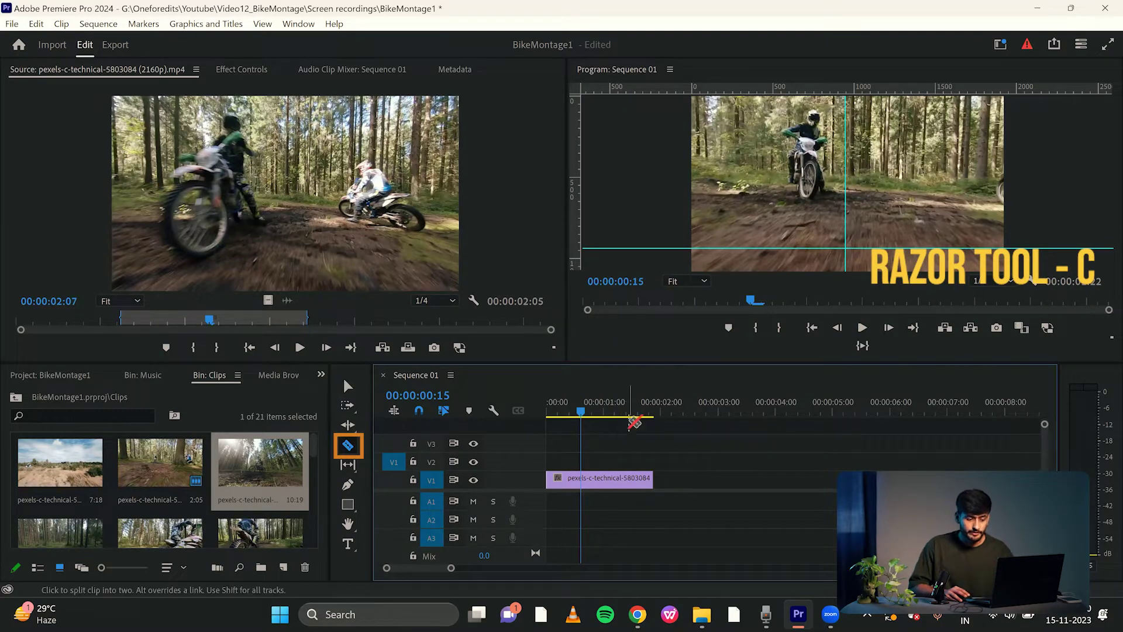
drag(587, 413, 616, 409)
click(602, 481)
key(v)
click(637, 481)
key(Right)
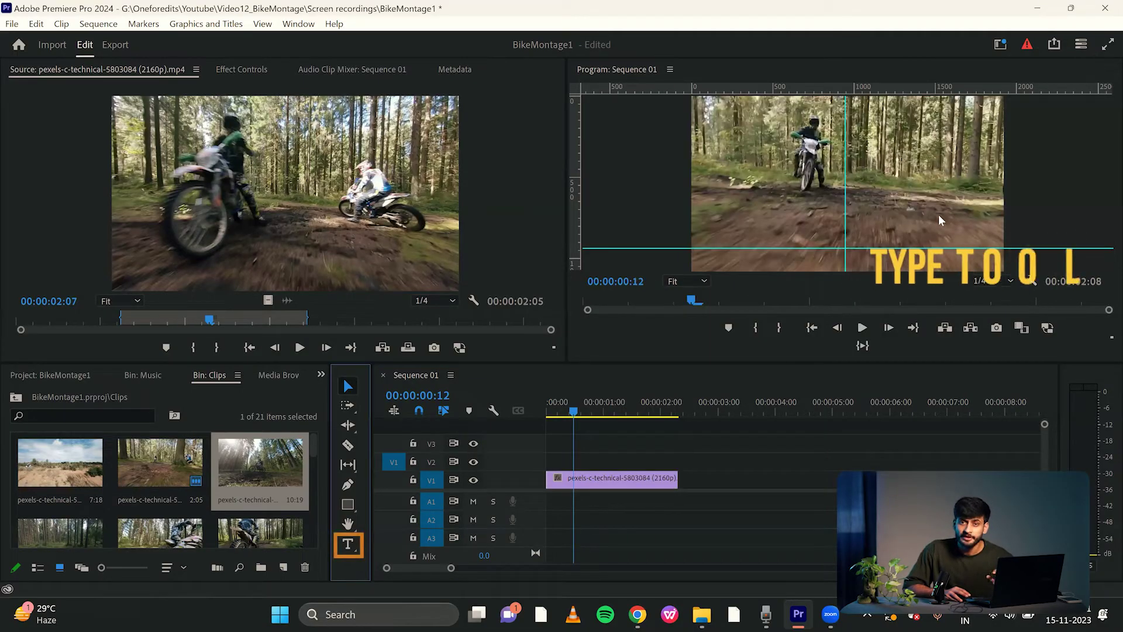
- Add the text "Hello" over the video with the Type tool, play the sequence, and select the title clip
click(348, 545)
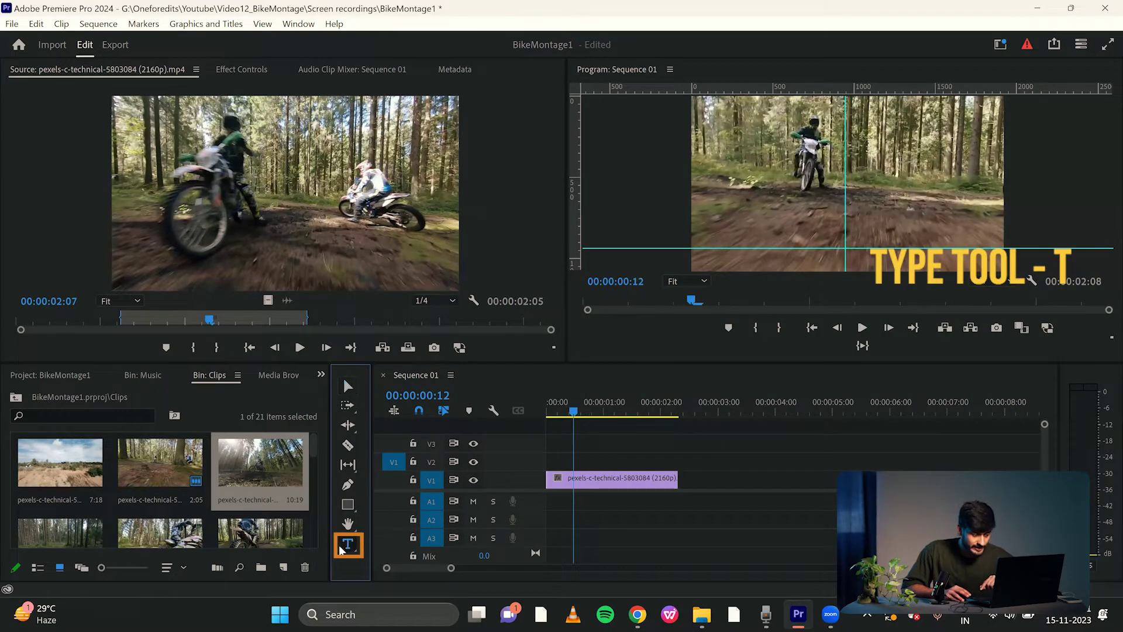
click(800, 194)
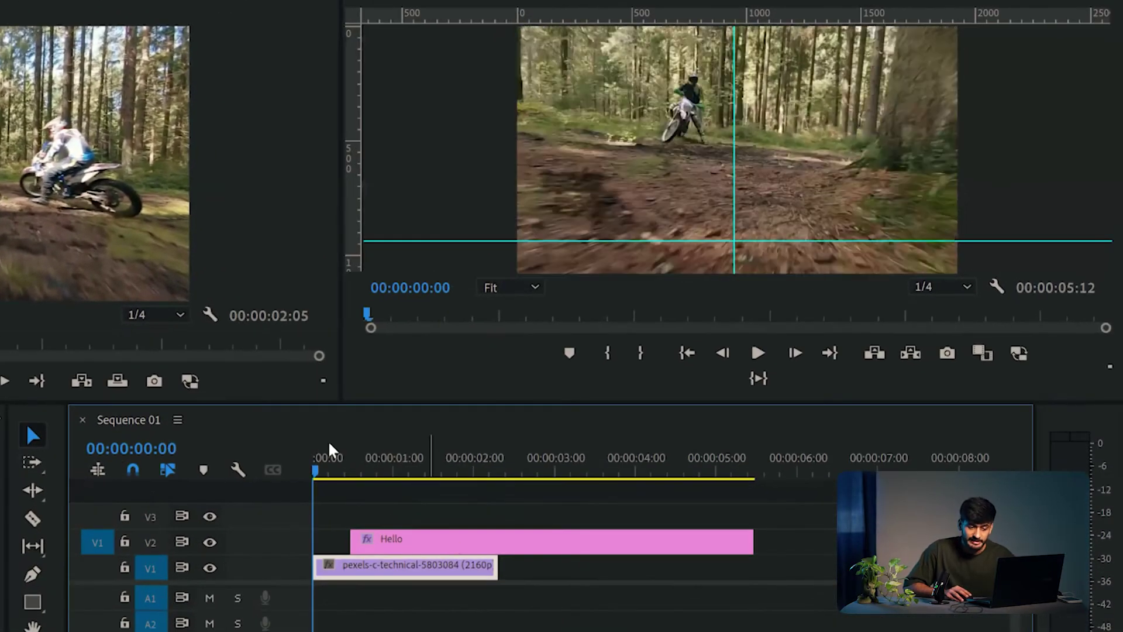
key(space)
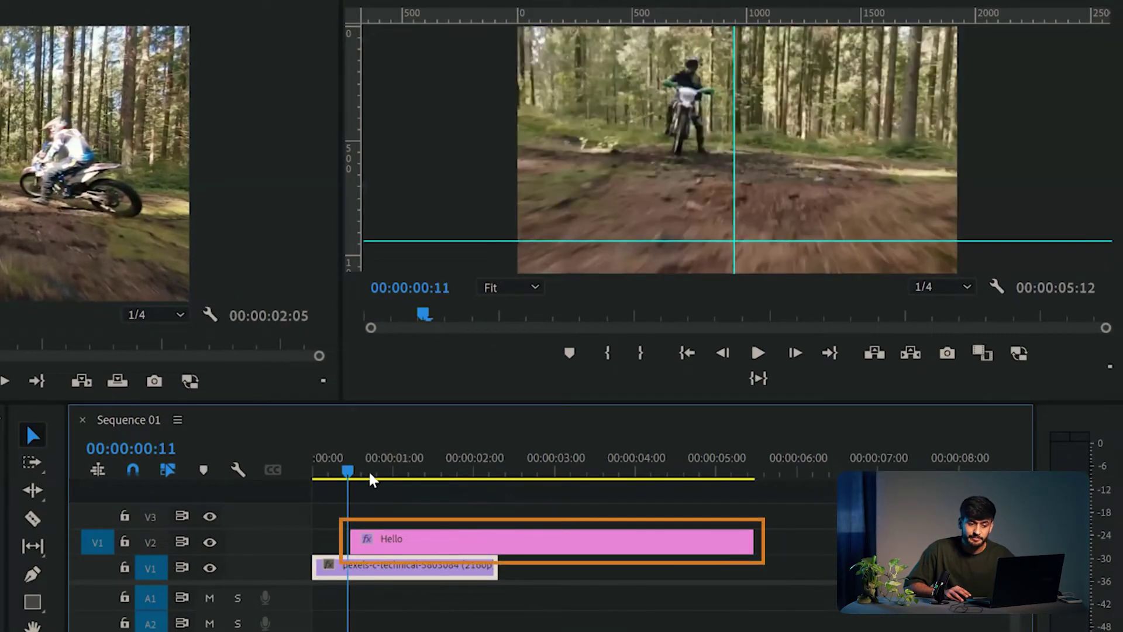
click(417, 545)
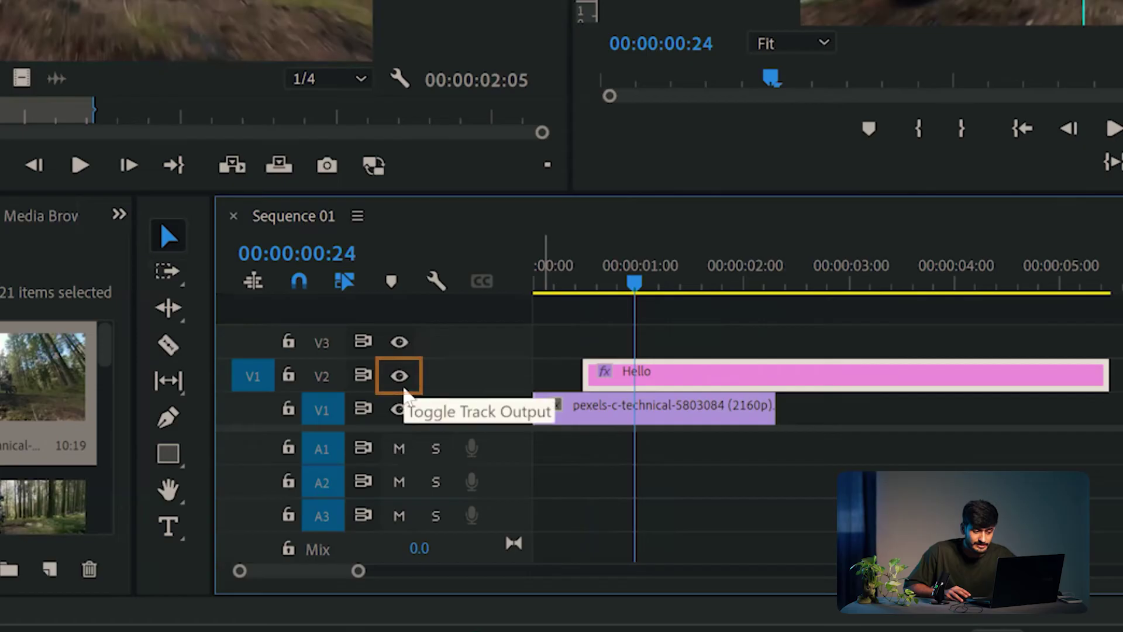
- Try the track controls by toggling the output of V2 and muting and soloing audio track A1
click(400, 379)
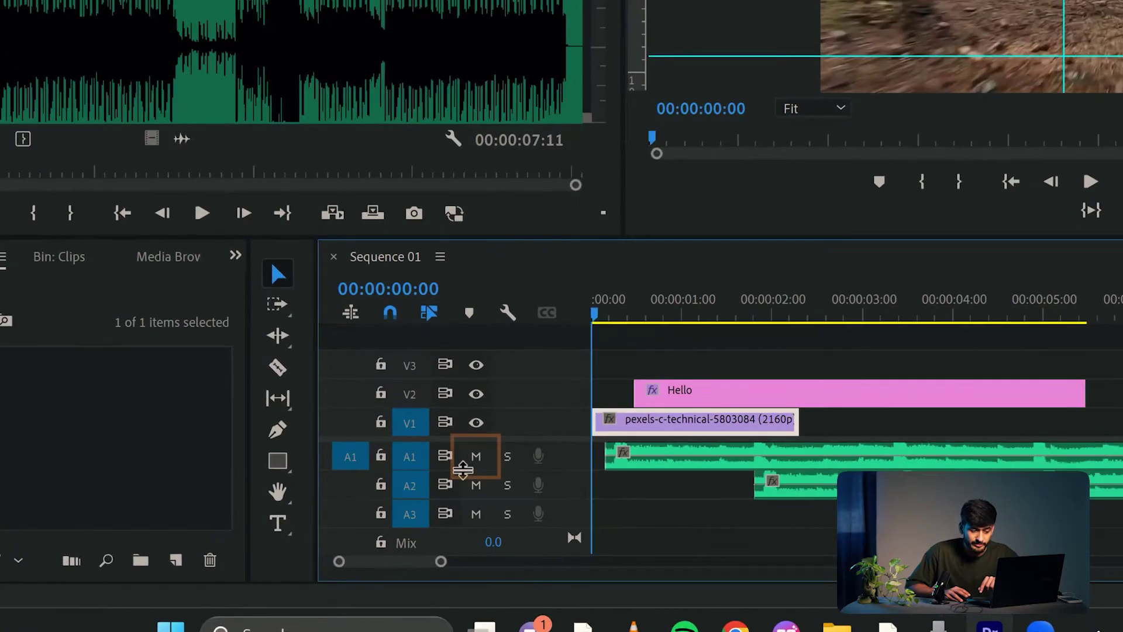
click(473, 502)
click(653, 315)
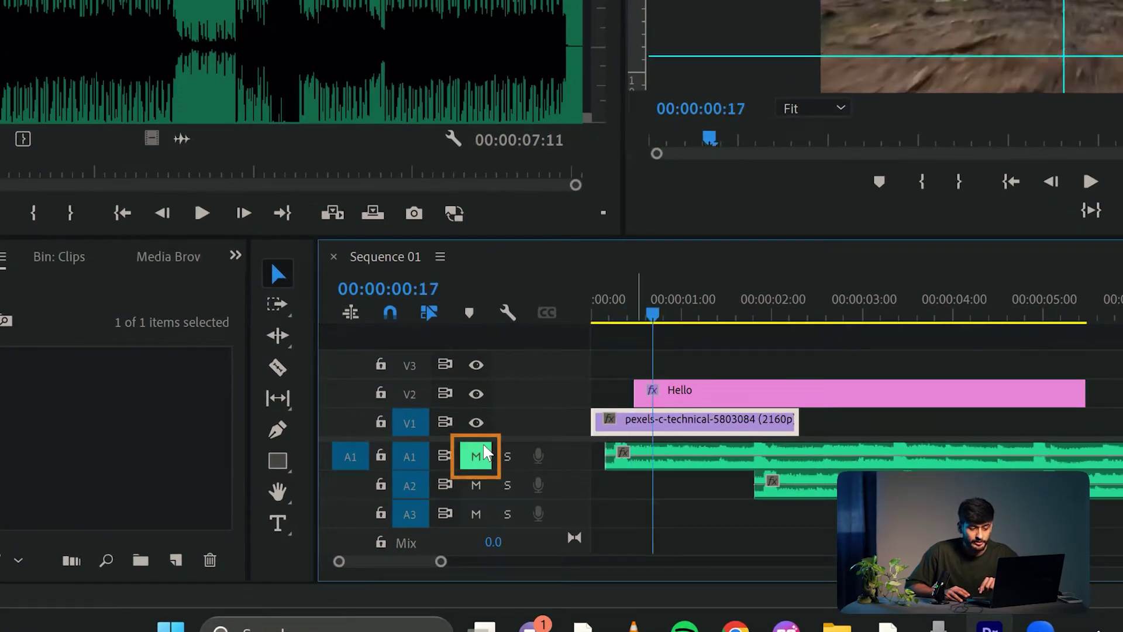
click(507, 462)
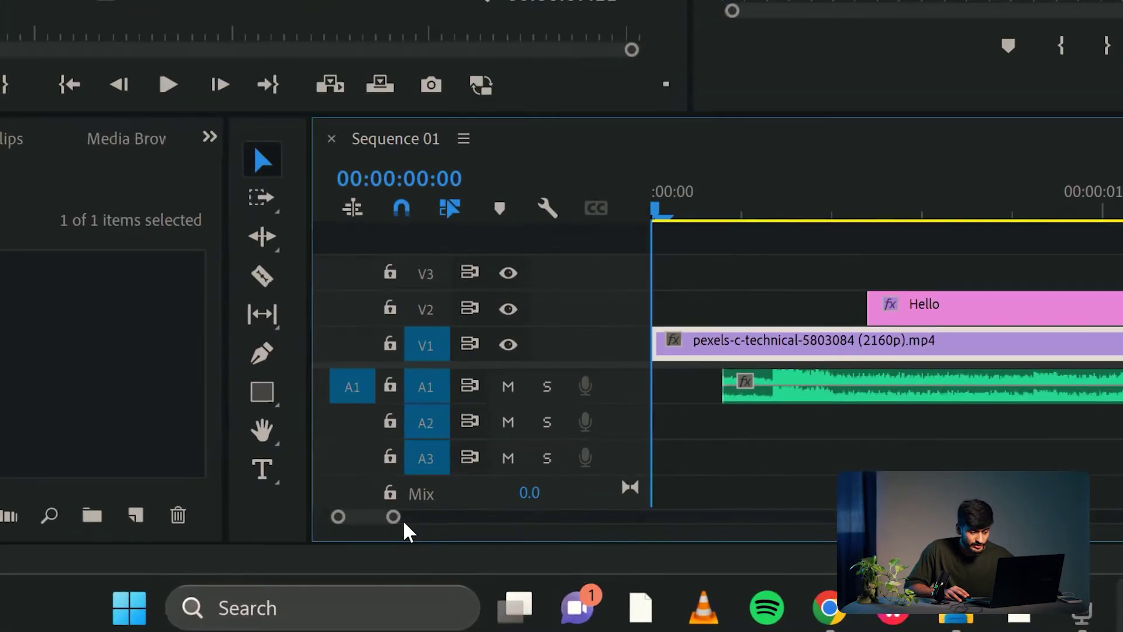
- Zoom the timeline out and adjust the heights of the video tracks
drag(394, 517, 787, 518)
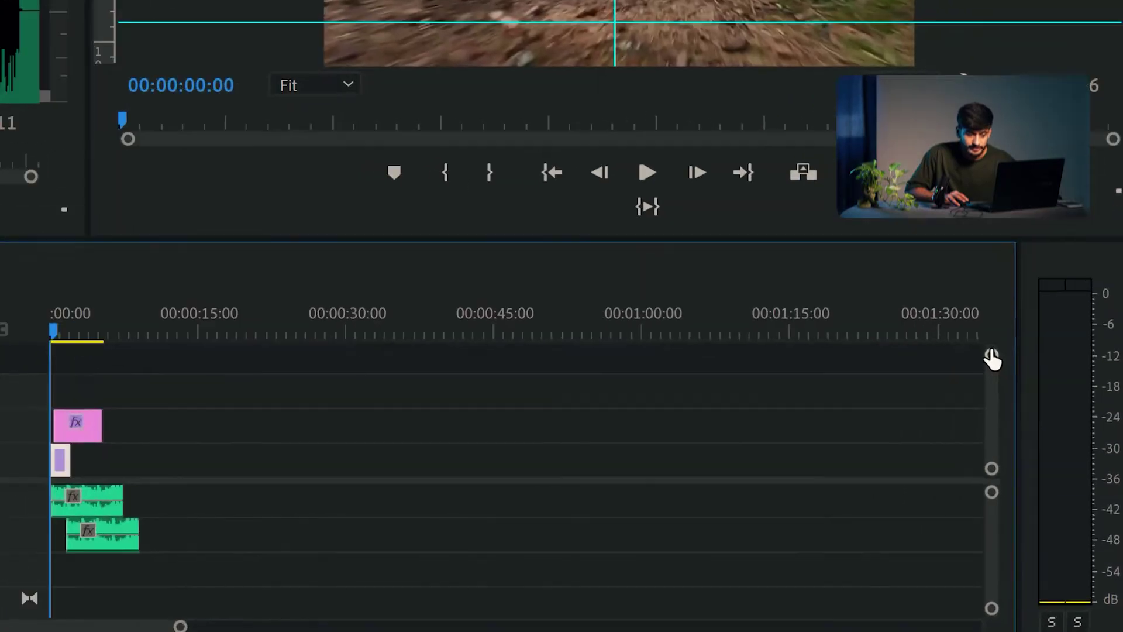
drag(991, 358, 982, 297)
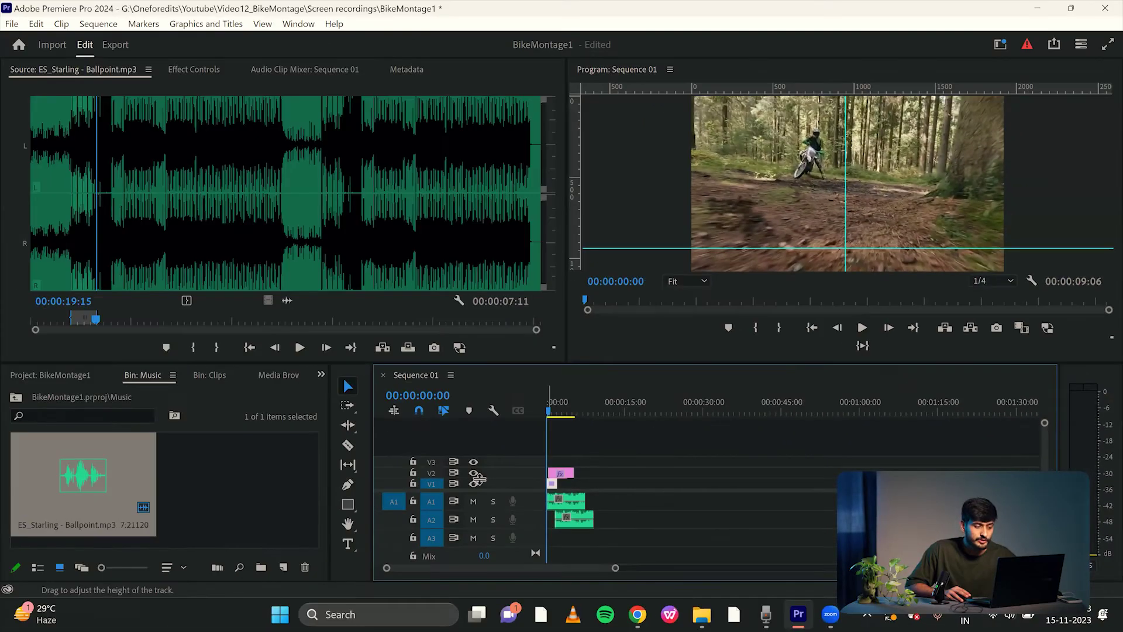
drag(480, 479, 480, 437)
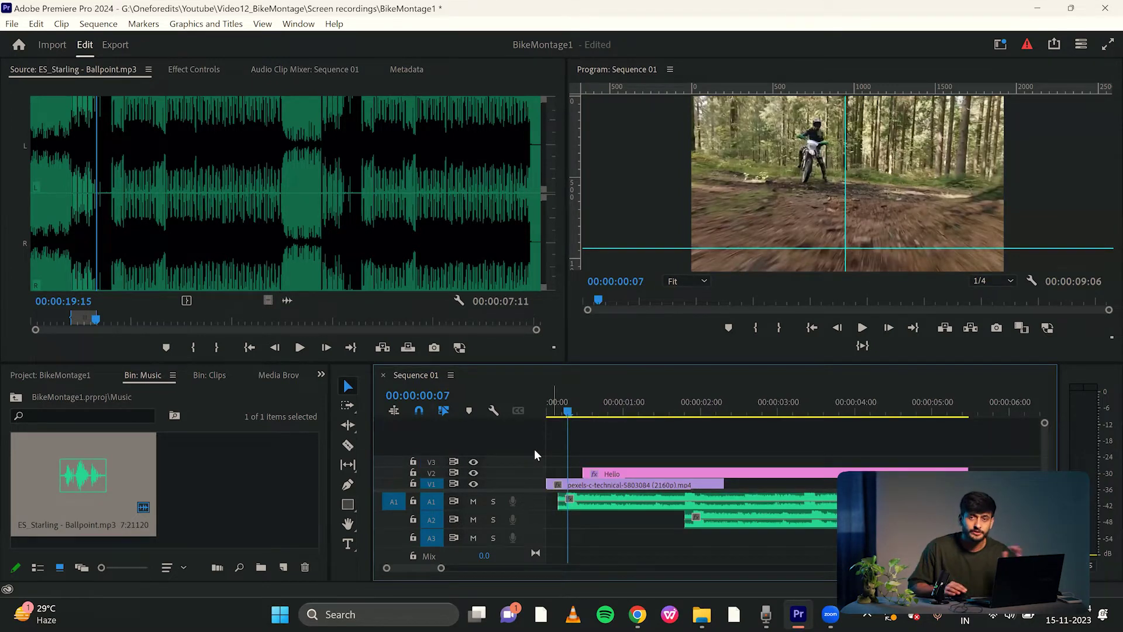
- Select clip 5803084 on V1 and set its Motion scale to 51 in the effect settings
click(582, 488)
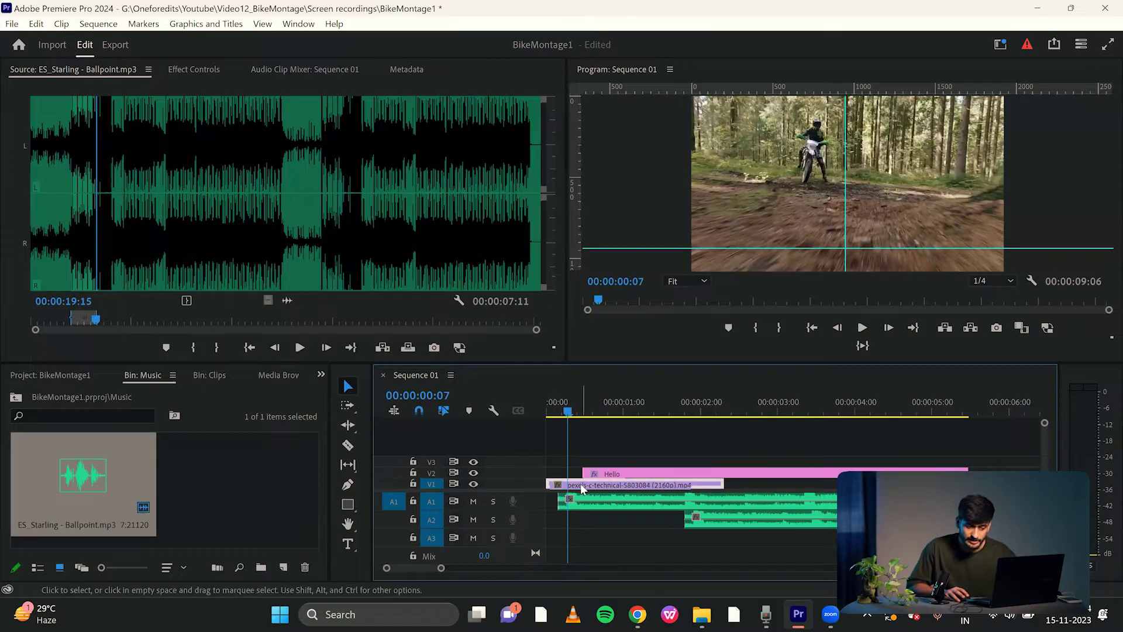
click(214, 68)
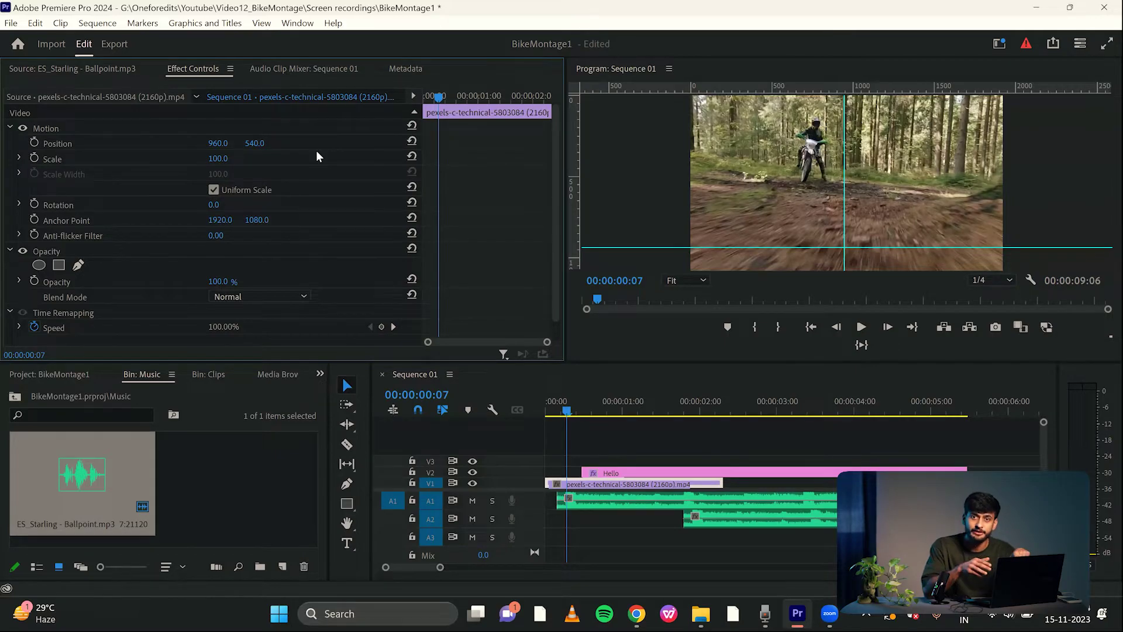
drag(218, 158, 184, 158)
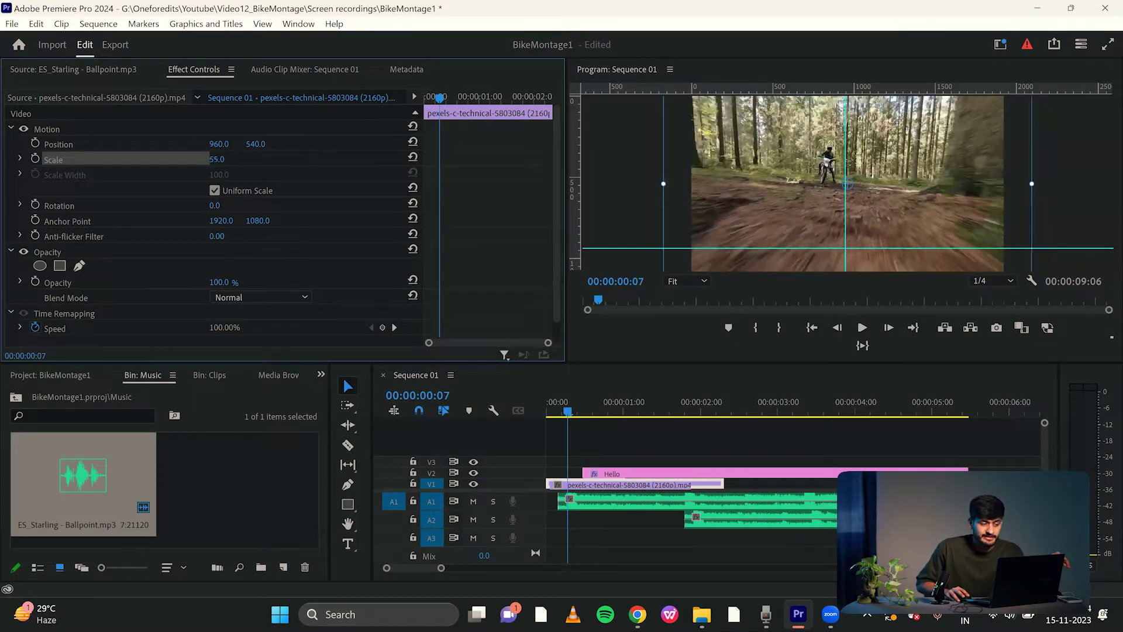
click(228, 158)
text(51)
key(Return)
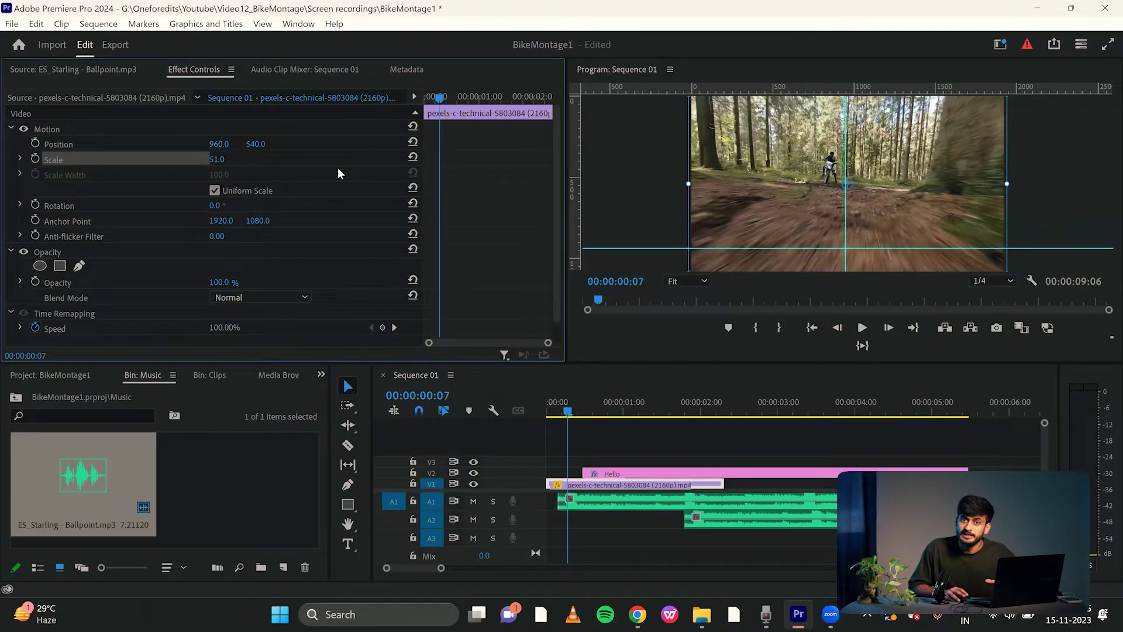
- Try shifting clip 5803084 to a horizontal position of 1001 and lowering its opacity to 38%, and scrub the sequence
click(221, 131)
drag(221, 144, 244, 170)
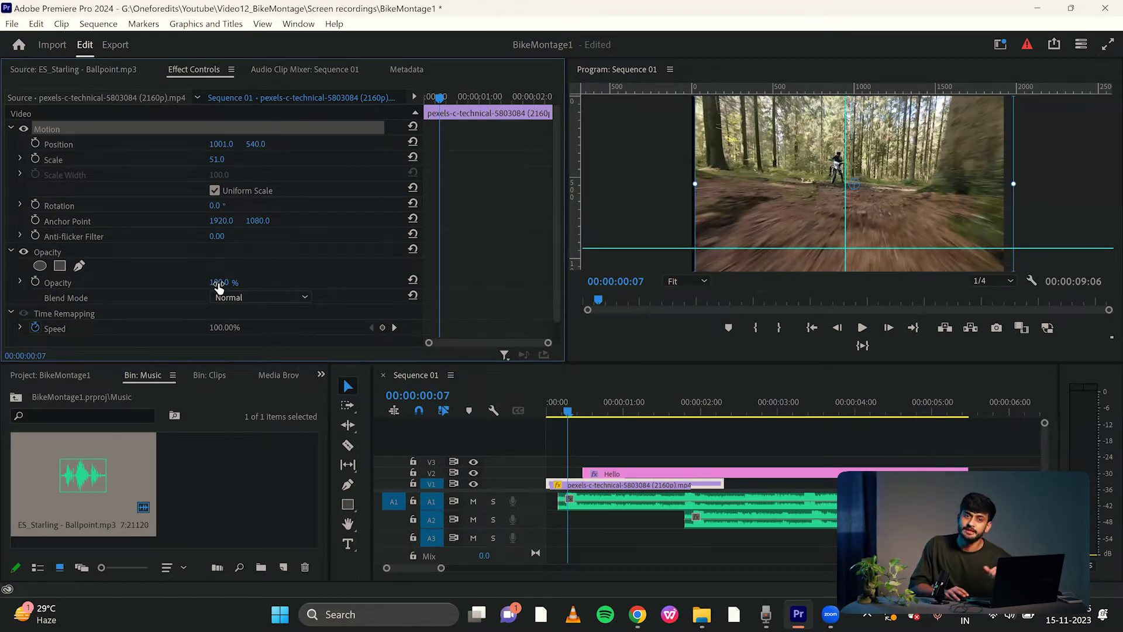
drag(225, 281, 218, 282)
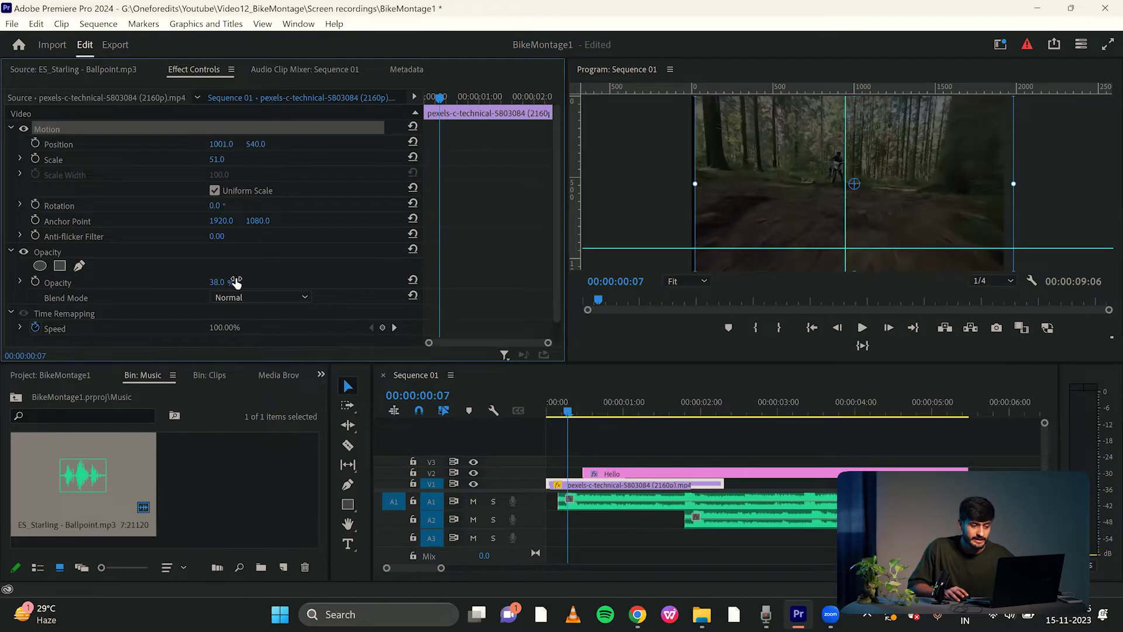
click(230, 281)
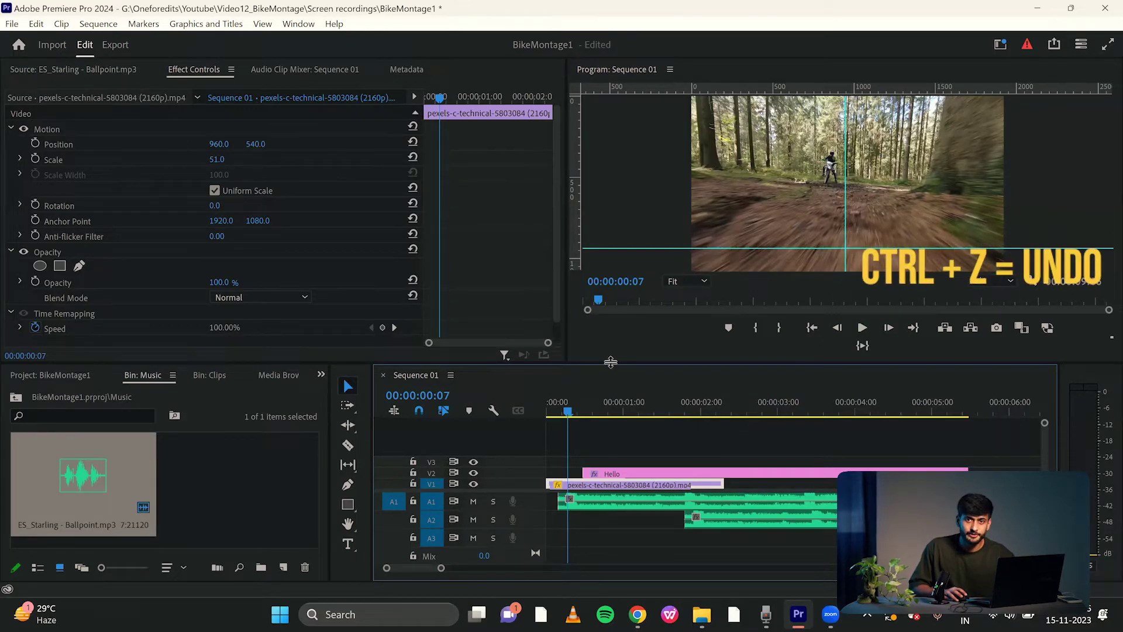
drag(583, 417, 617, 417)
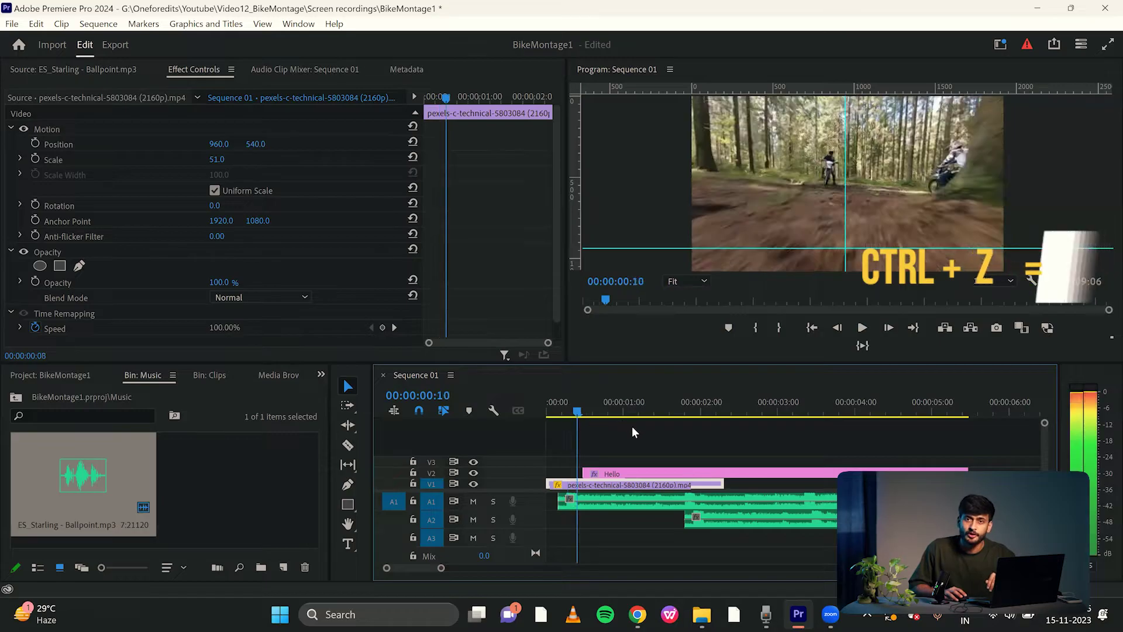
- Select the Hello text in the program preview and scale it up to about twice its width
click(828, 194)
click(831, 192)
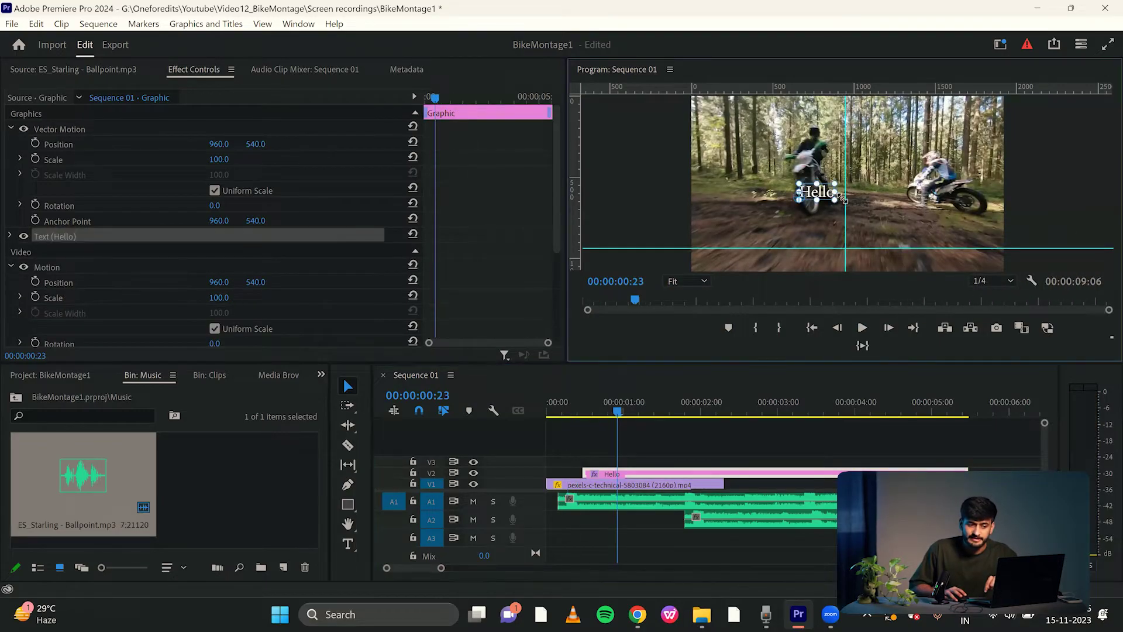
drag(838, 200, 894, 205)
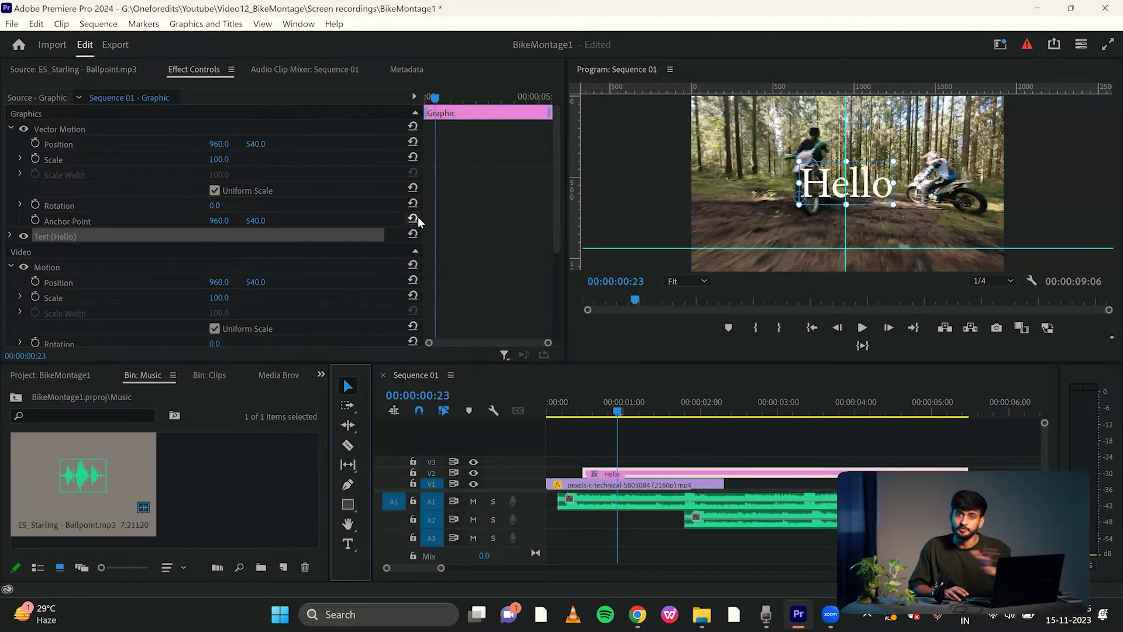
- Select the Hello graphic on V2 and set its horizontal Vector Motion position to 457
click(736, 457)
click(642, 474)
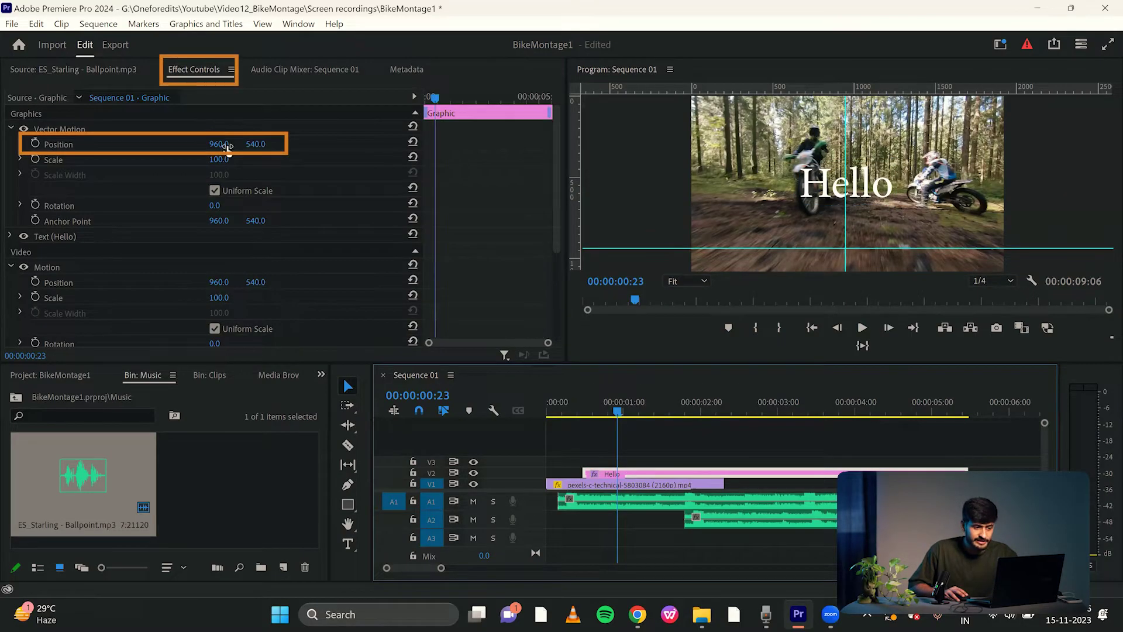
drag(227, 146, 275, 143)
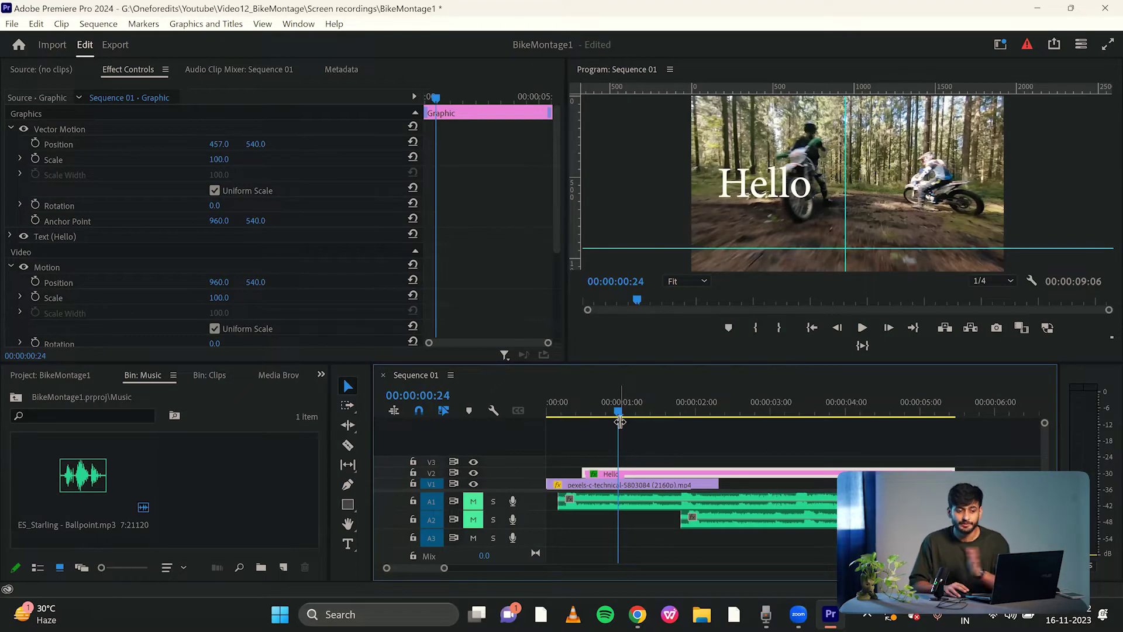
- Place the playhead at 00:00:01:00 and start animating the Hello graphic's Vector Motion Position with a first keyframe
drag(620, 421, 636, 417)
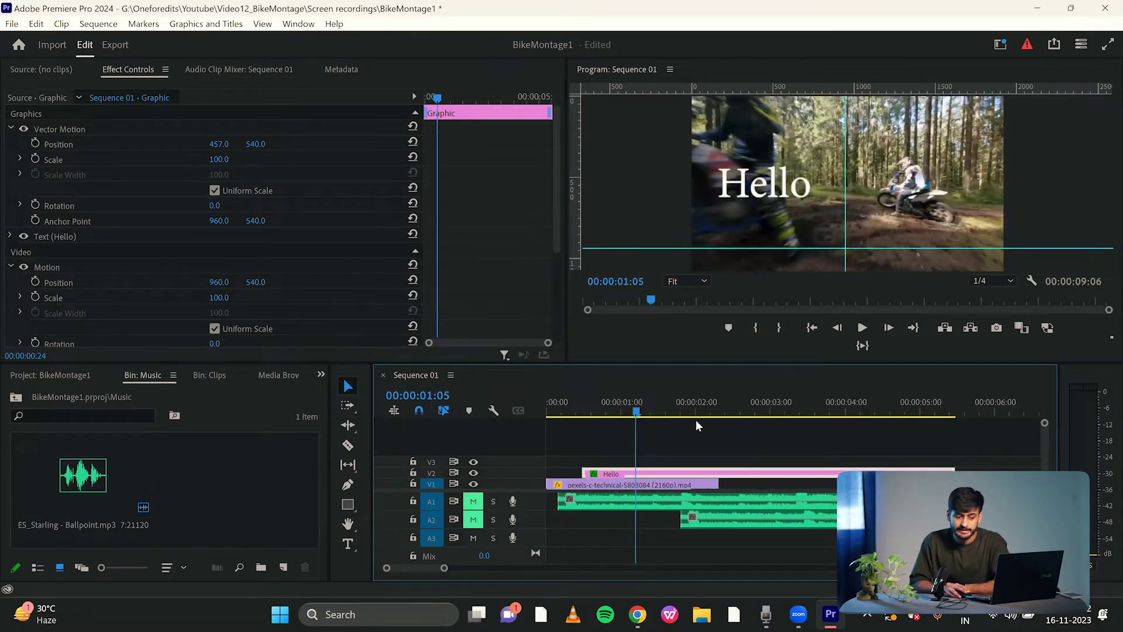
click(696, 419)
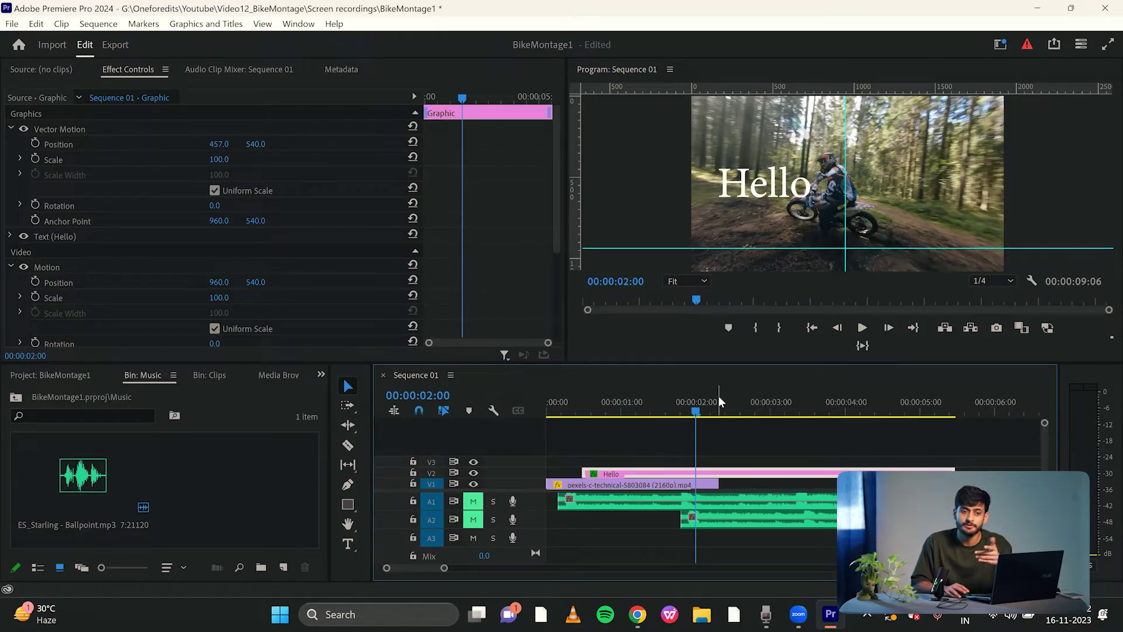
drag(627, 403, 623, 403)
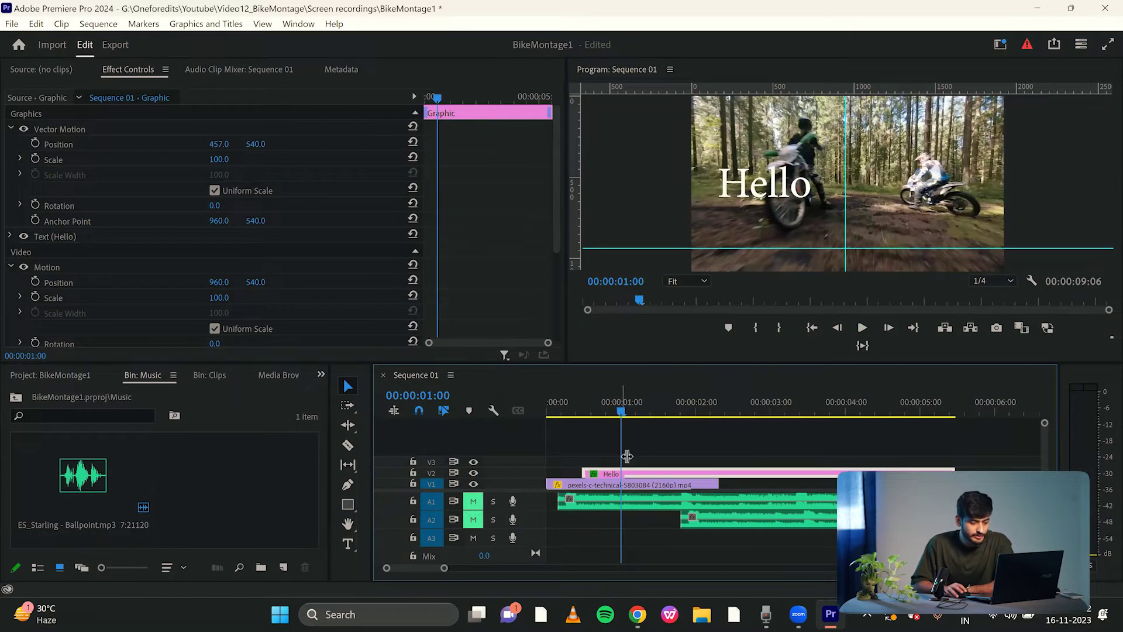
click(642, 466)
click(643, 474)
click(100, 131)
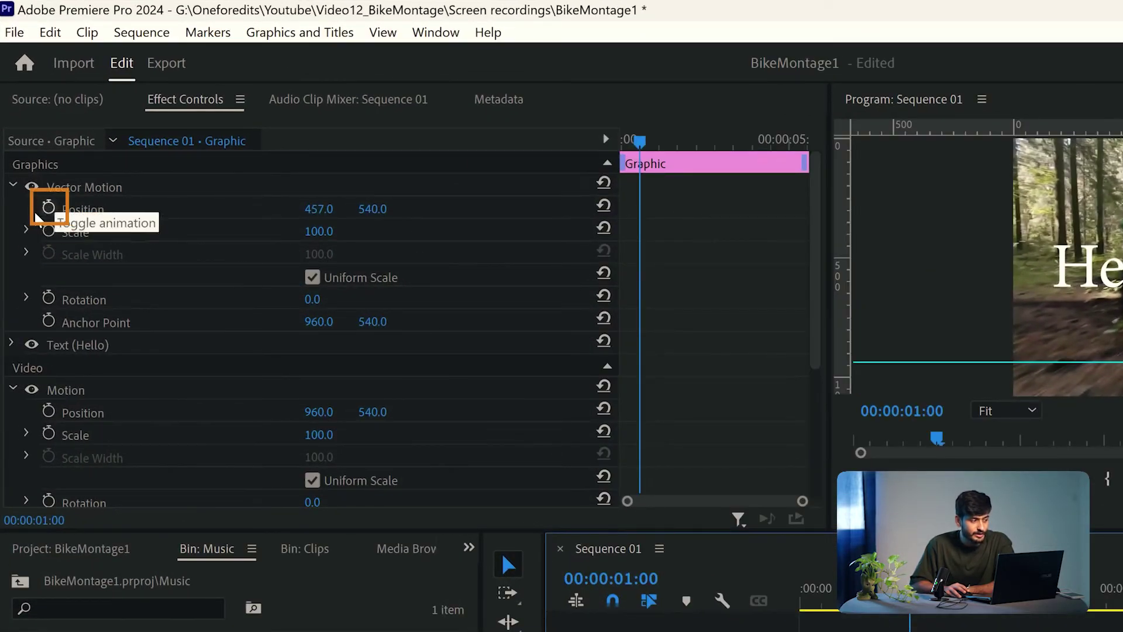
click(48, 209)
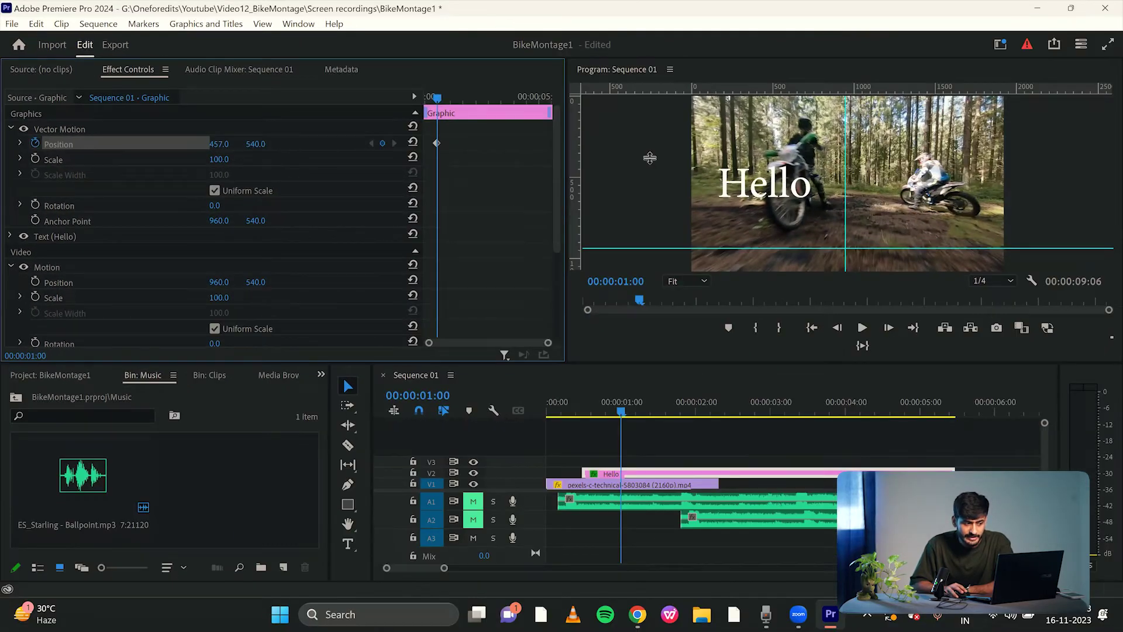
- Add a second Position keyframe at 00:00:01:24 with a horizontal value of 1590 and scrub through the text movement
scroll(519, 290, up, 4)
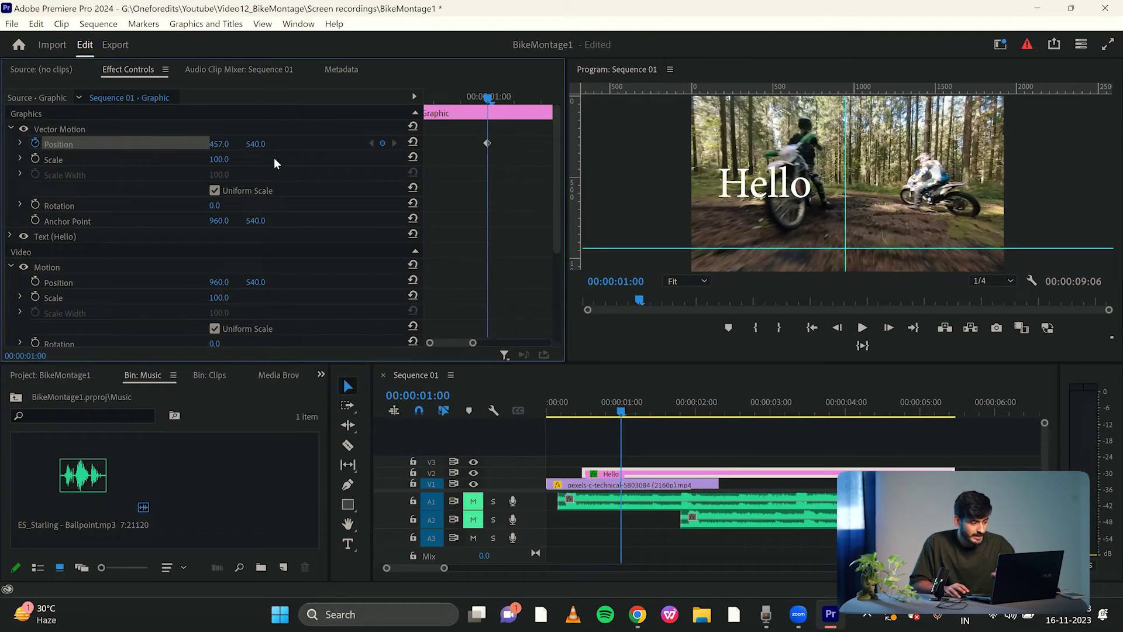
drag(677, 413, 697, 414)
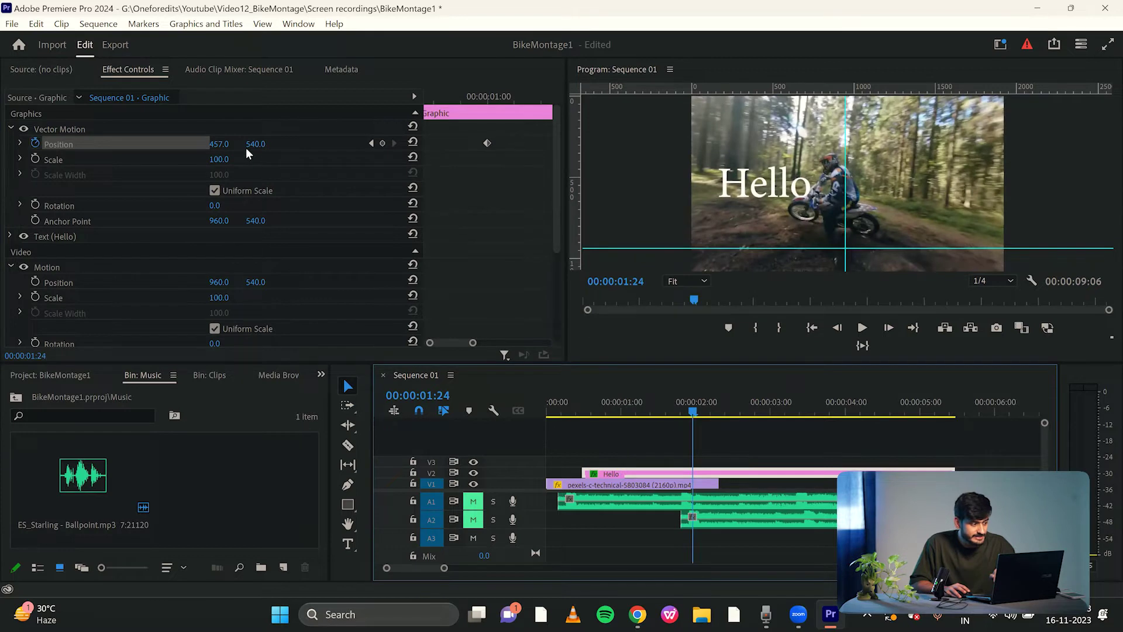
drag(220, 144, 882, 144)
drag(482, 347, 550, 349)
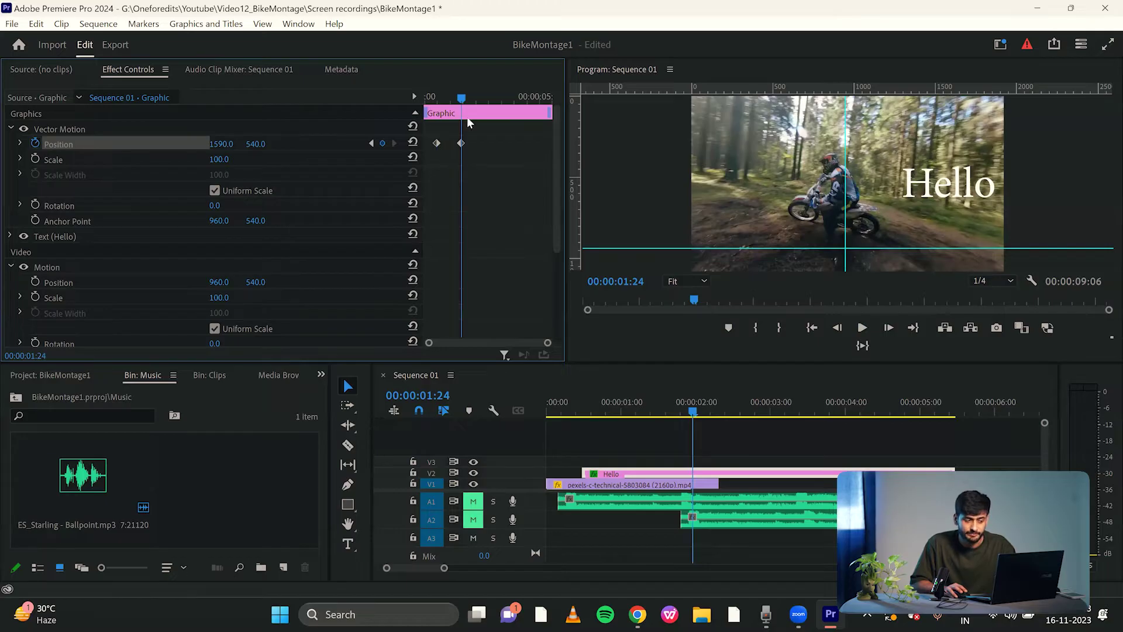
click(439, 97)
drag(439, 101, 440, 101)
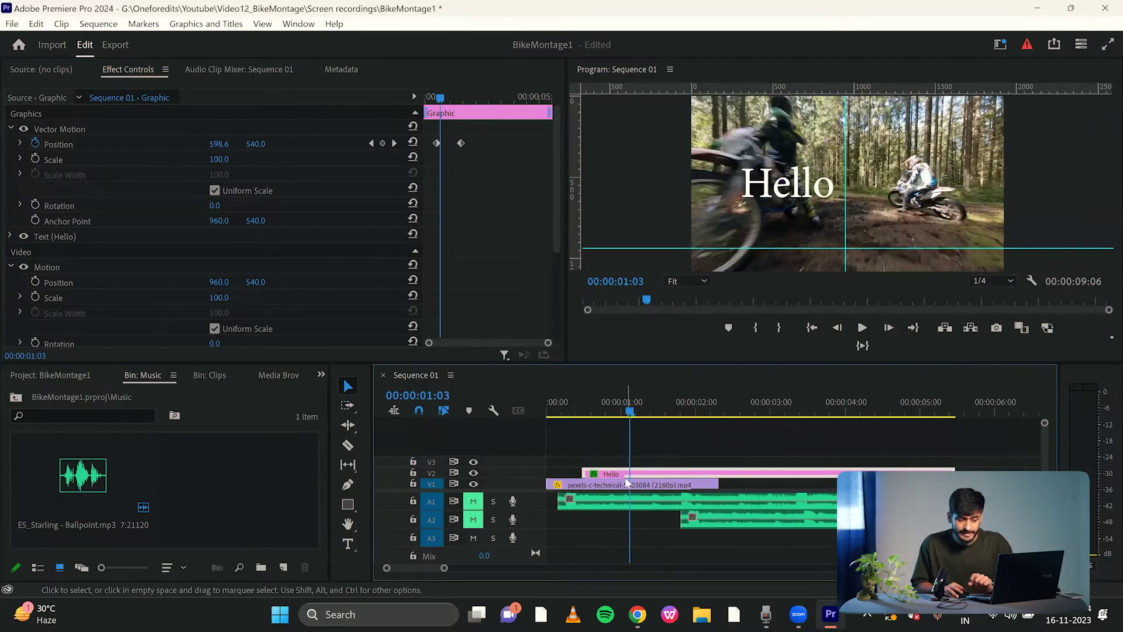
- Hide the output of V2, select clip 5803084 on V1 and scrub through it to 00:00:00:23
click(474, 474)
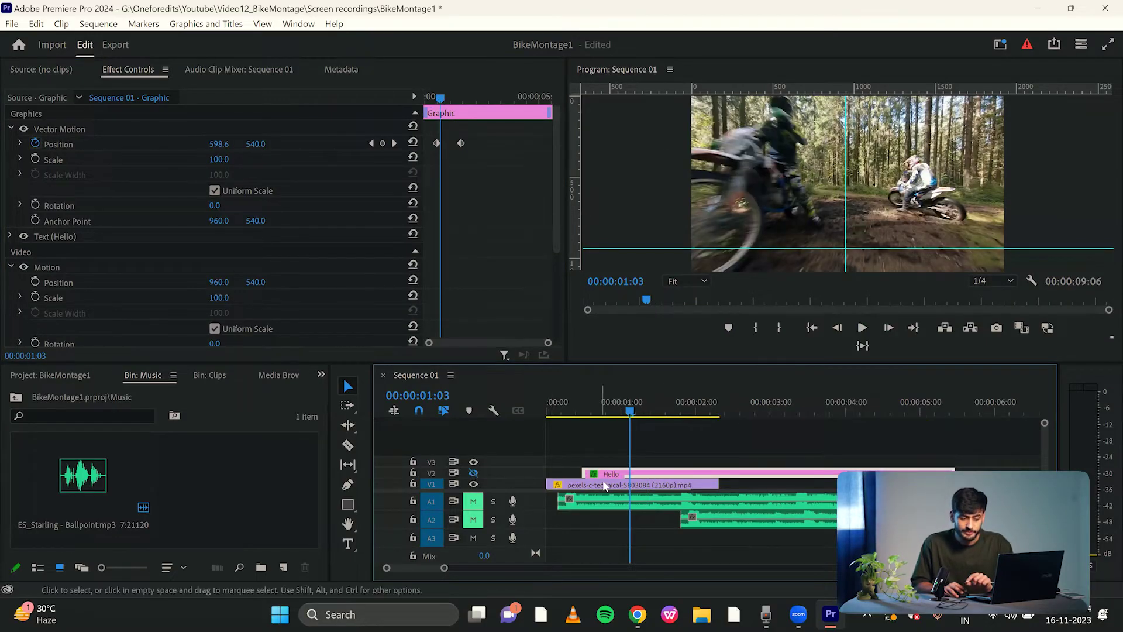
click(604, 486)
drag(630, 412, 672, 414)
click(672, 416)
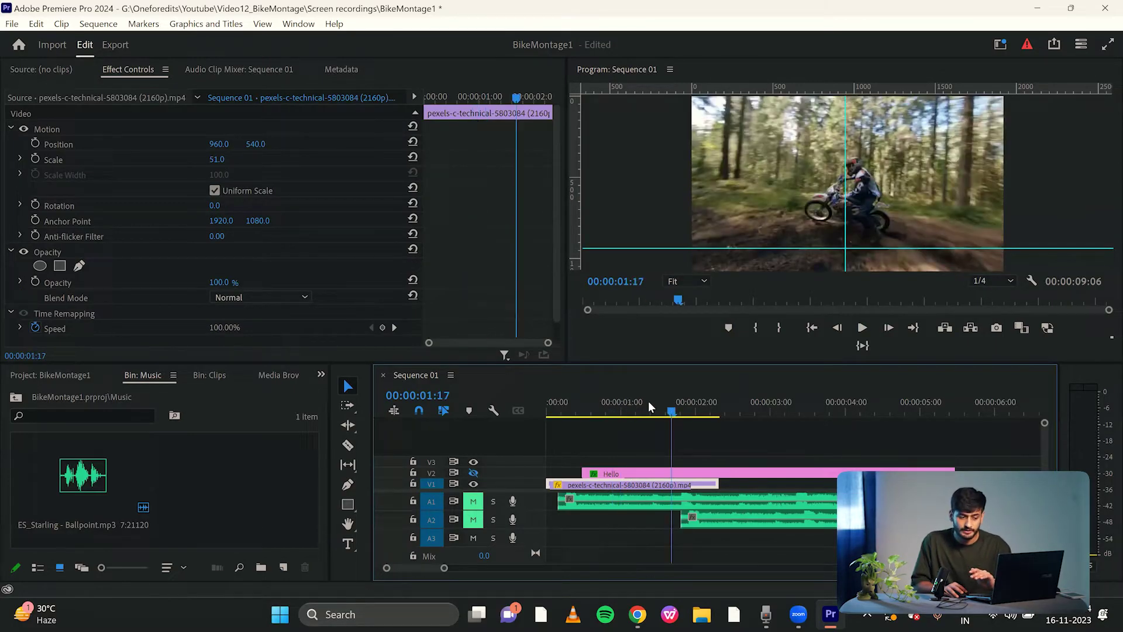
click(616, 416)
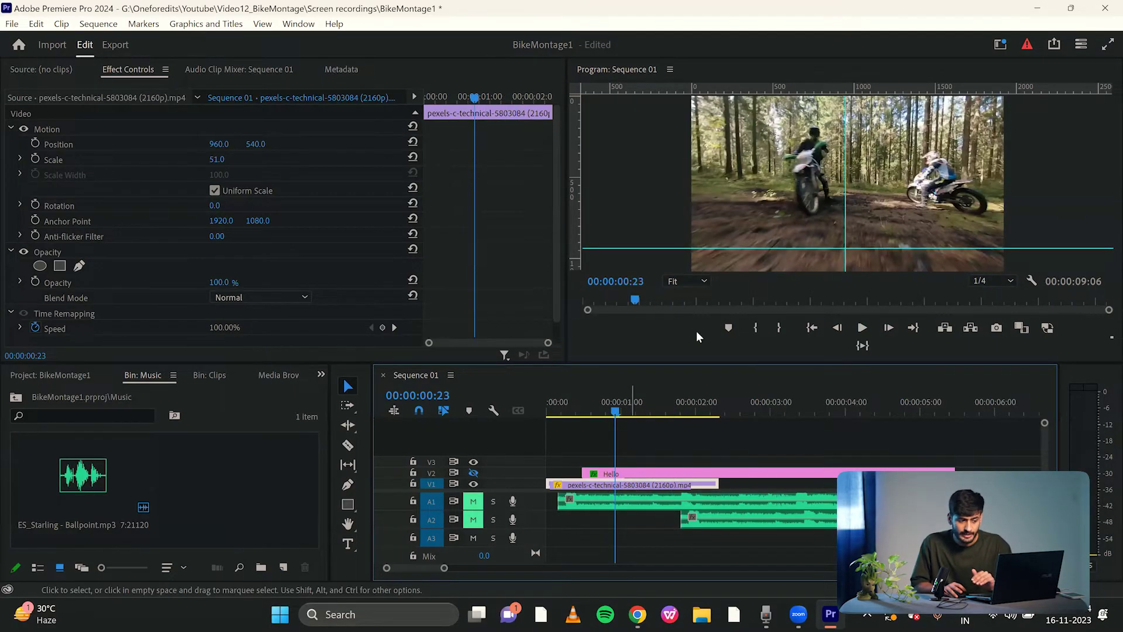
- Try speeds of 200% and 10% on clip 5803084, playing back the faster version from the start of the sequence
right_click(638, 485)
click(673, 447)
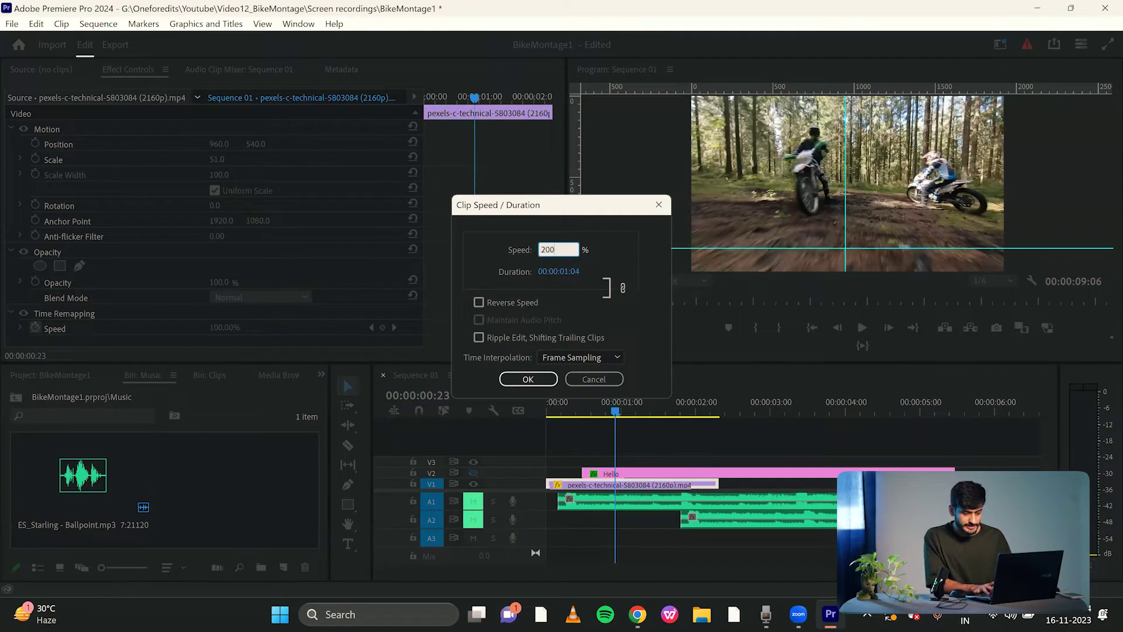
text(200)
key(Return)
key(Home)
drag(570, 412, 546, 431)
click(862, 327)
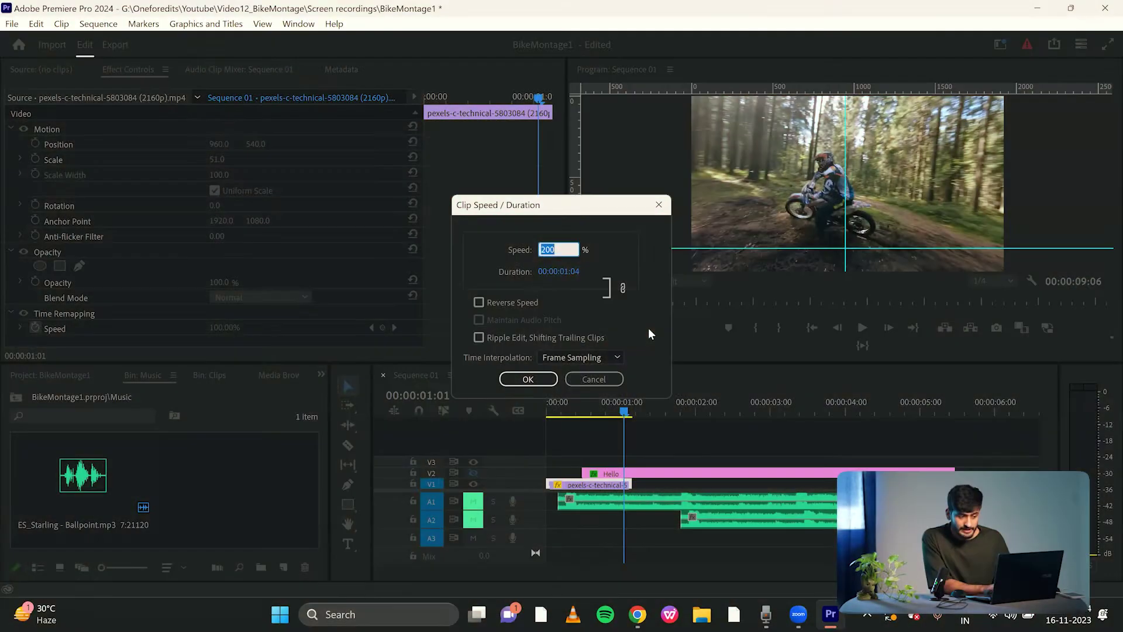
text(10)
key(Return)
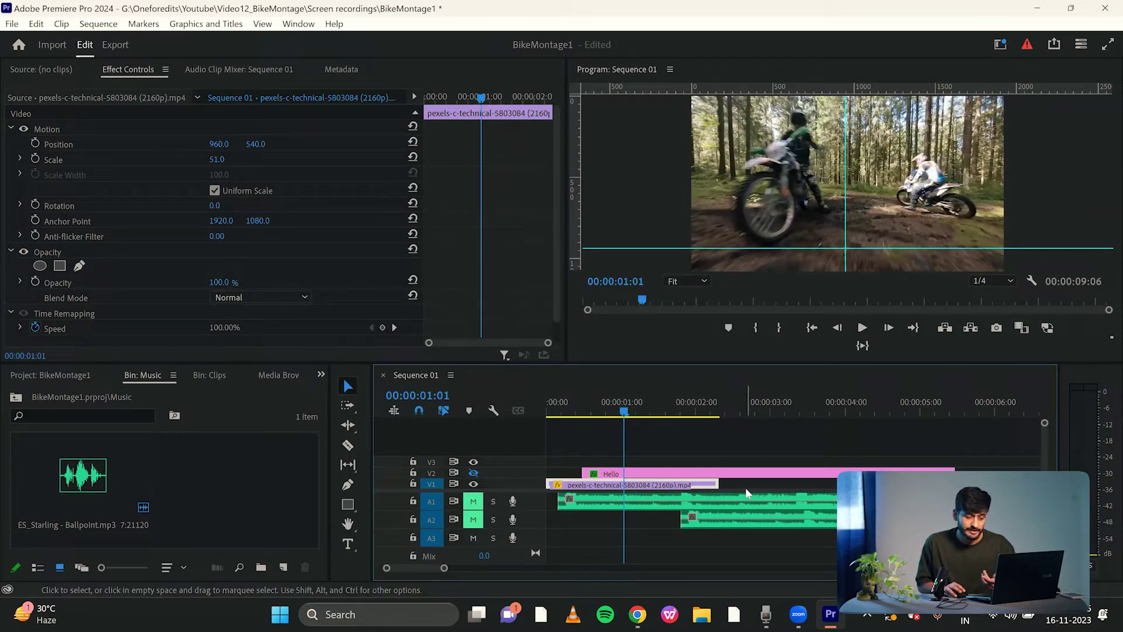
- Select clip 5803084 on V1 and switch to the Color workspace
click(666, 440)
click(626, 485)
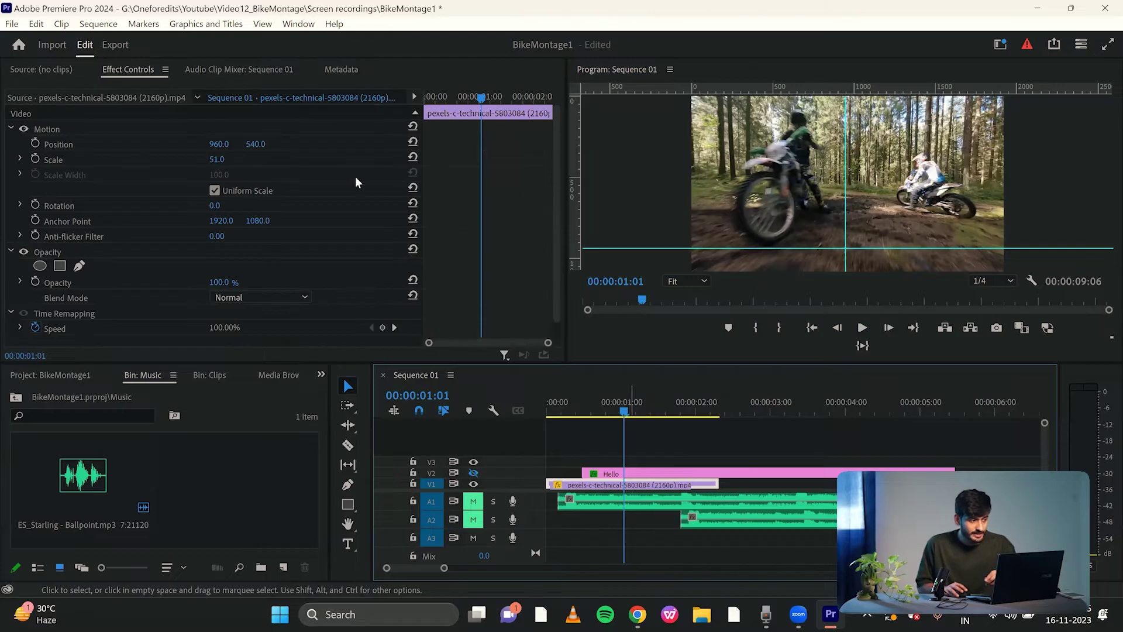
click(308, 27)
mouse_move(339, 40)
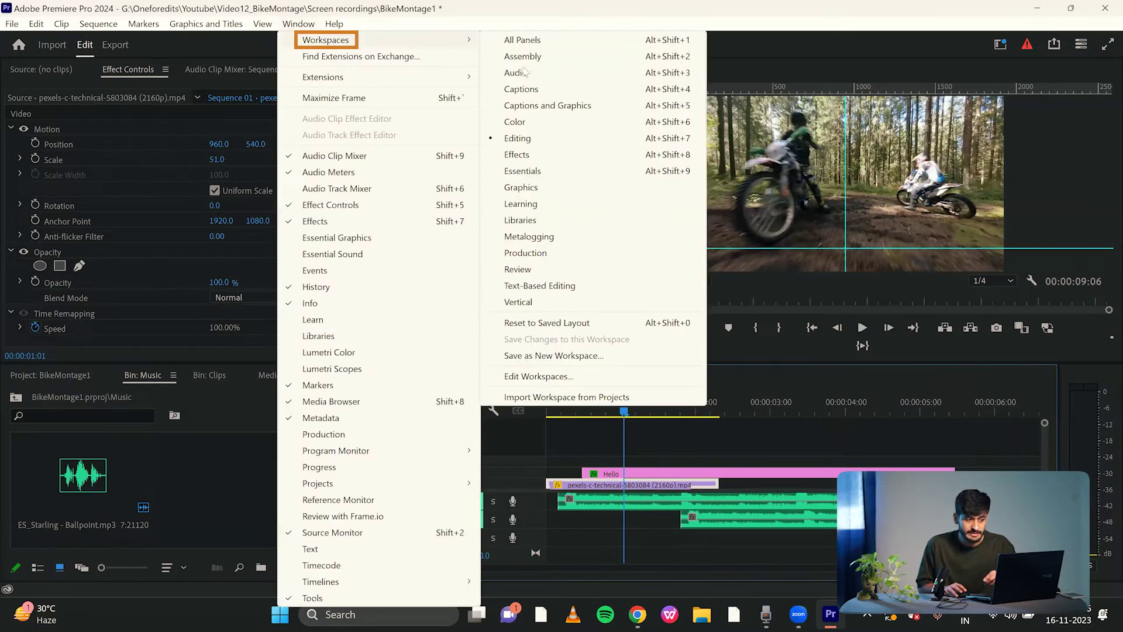
click(514, 117)
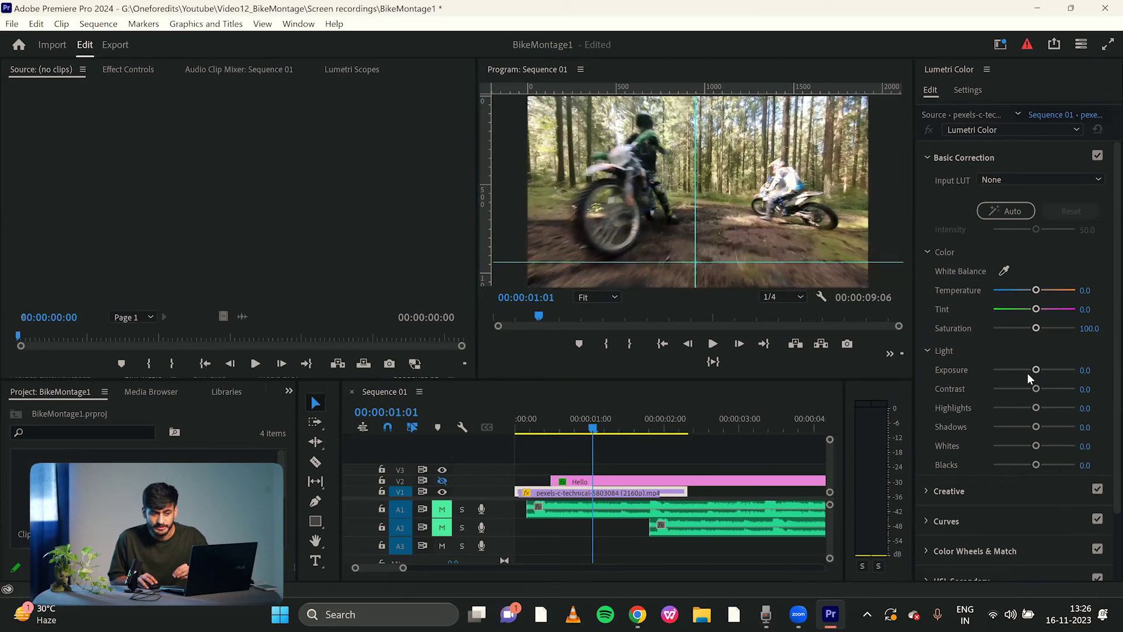
- Try lowering the clip's Lumetri Exposure to -0.7 and raising its Contrast
click(1028, 372)
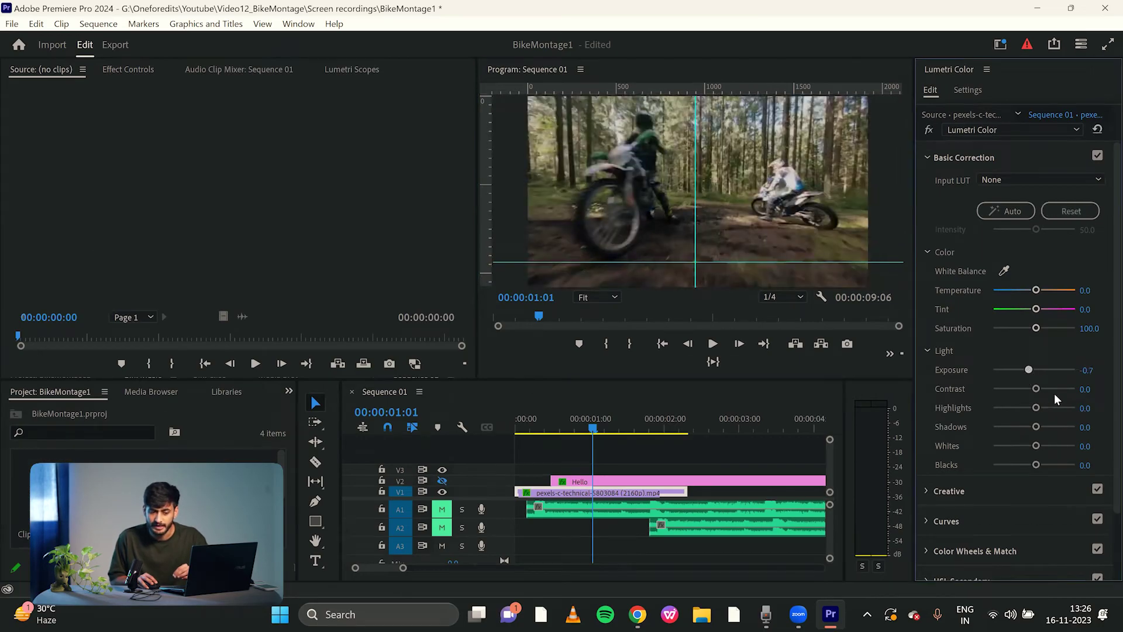
click(1053, 389)
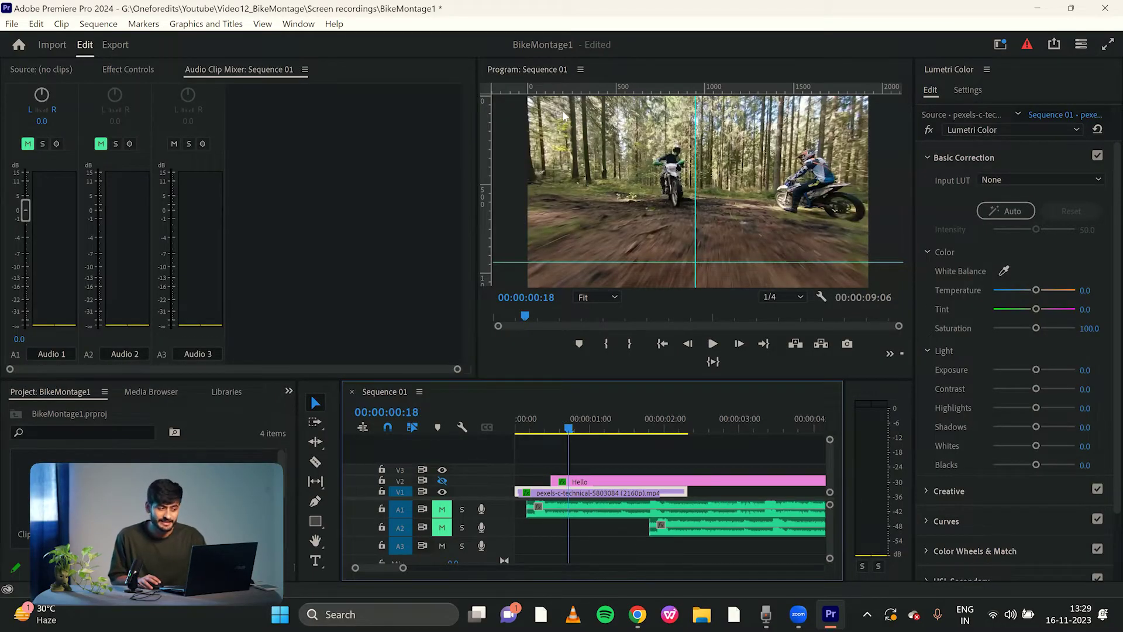
click(299, 24)
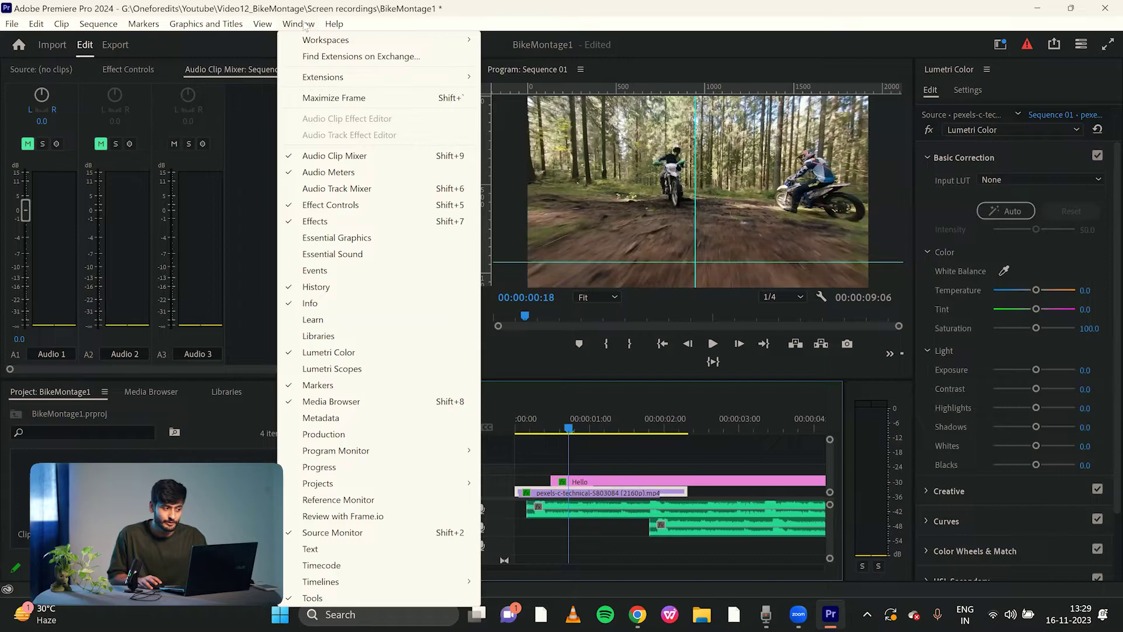
mouse_move(313, 40)
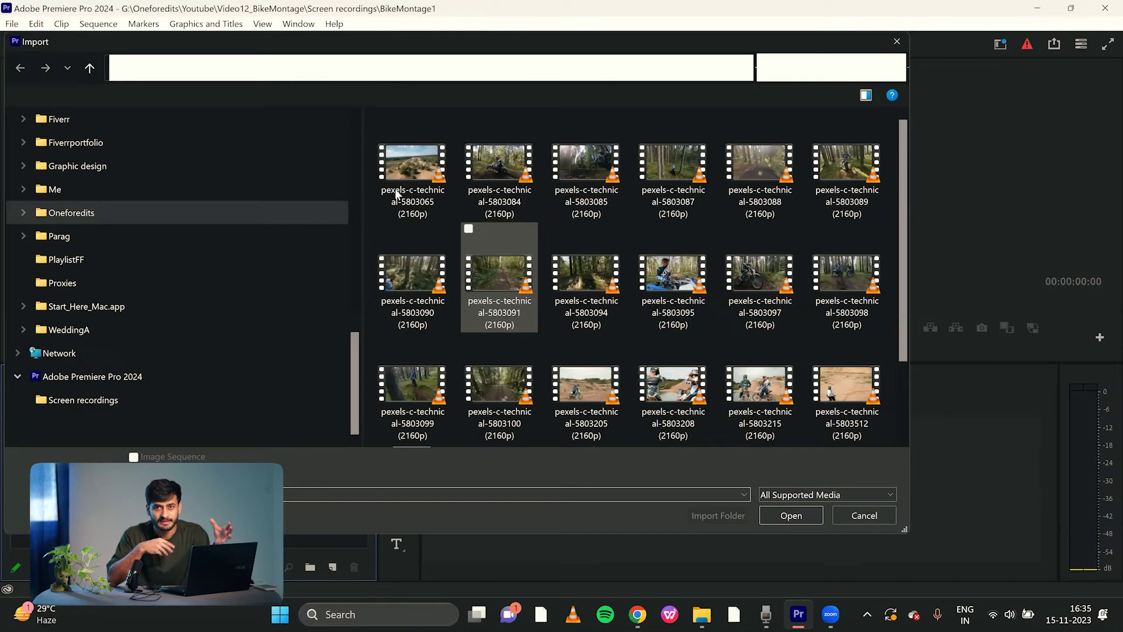
- Import the folder of bike clips into the project
click(697, 518)
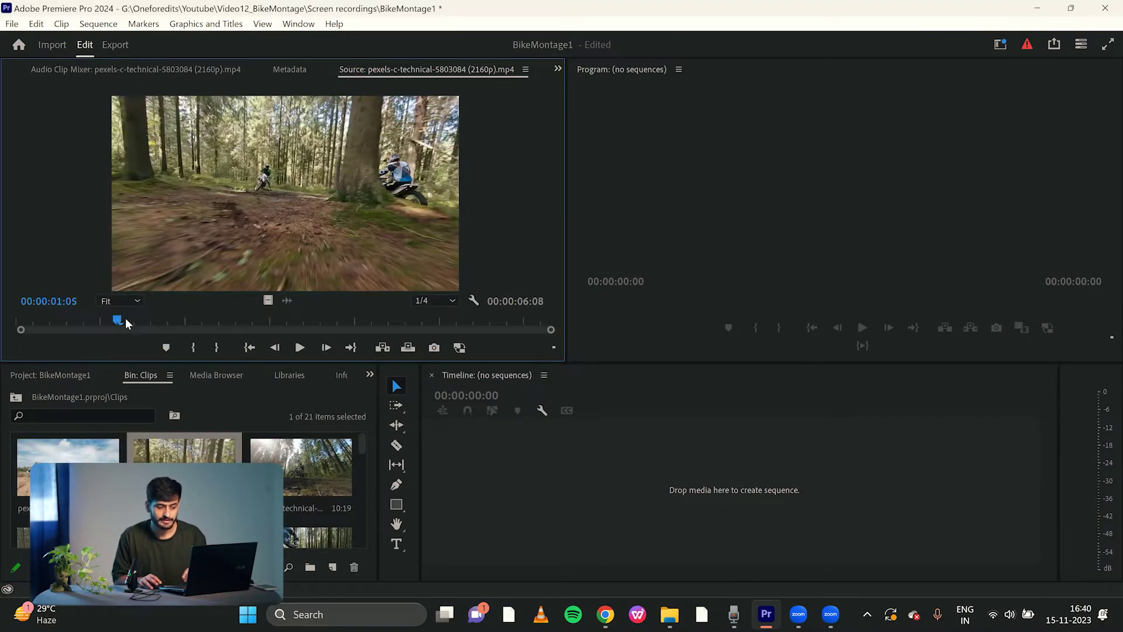
- Mark in and out points in clip 5803084 and place the marked range in the empty timeline to create a sequence
drag(125, 319, 239, 329)
key(i)
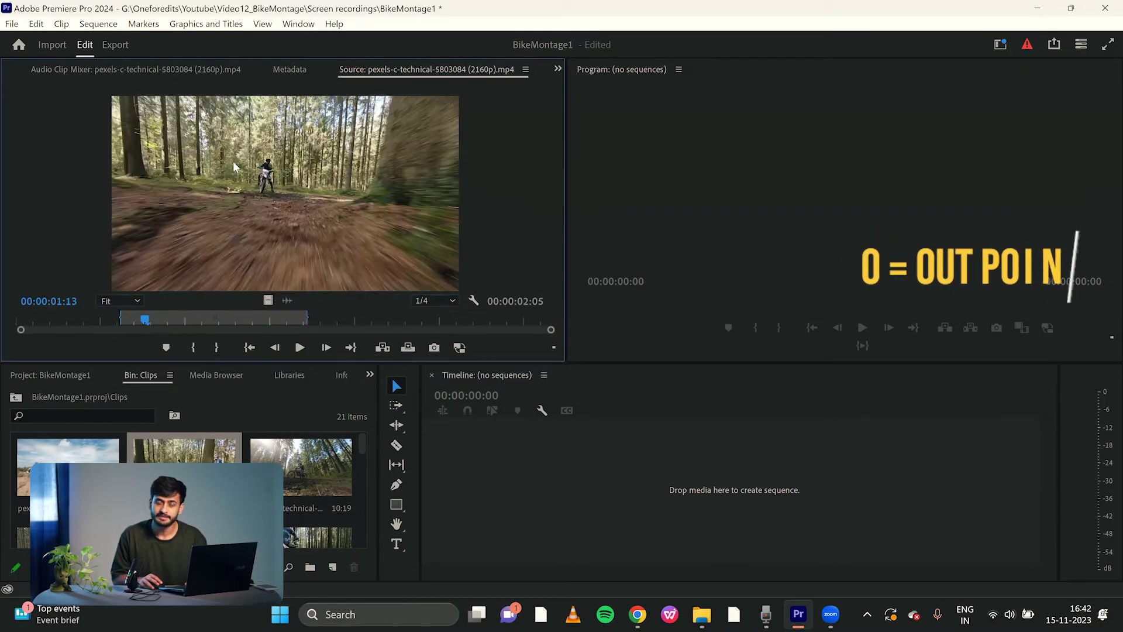
drag(432, 251, 507, 444)
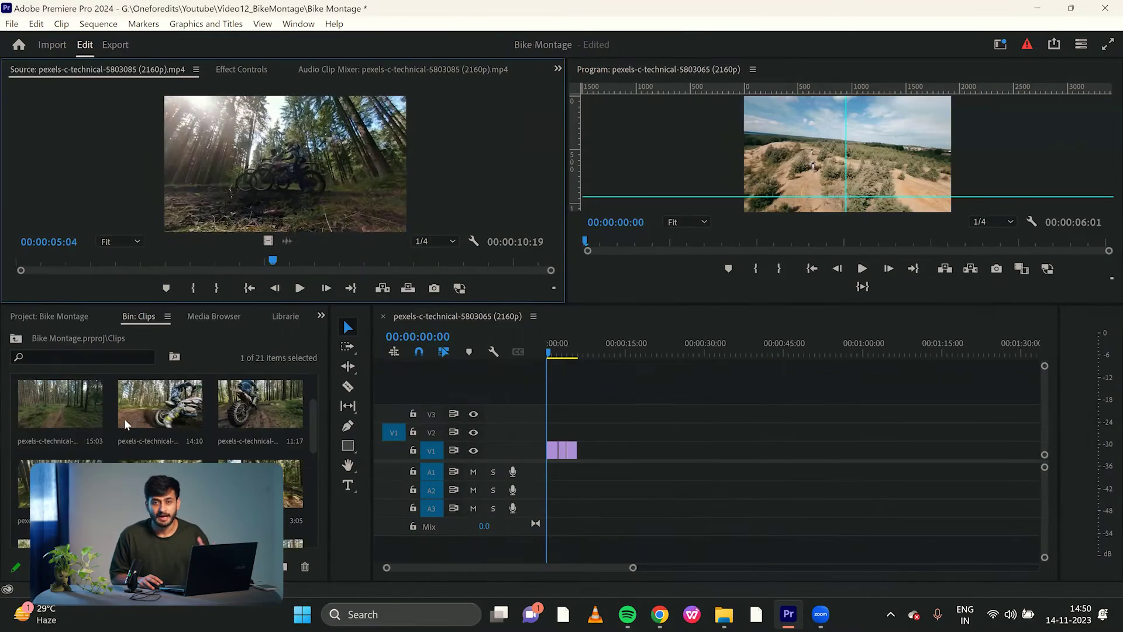
- Mark short ranges in clip 5803088 and the bin clip following it, and append them to the end of V1
key(o)
double_click(161, 404)
drag(284, 164, 609, 451)
key(o)
click(623, 353)
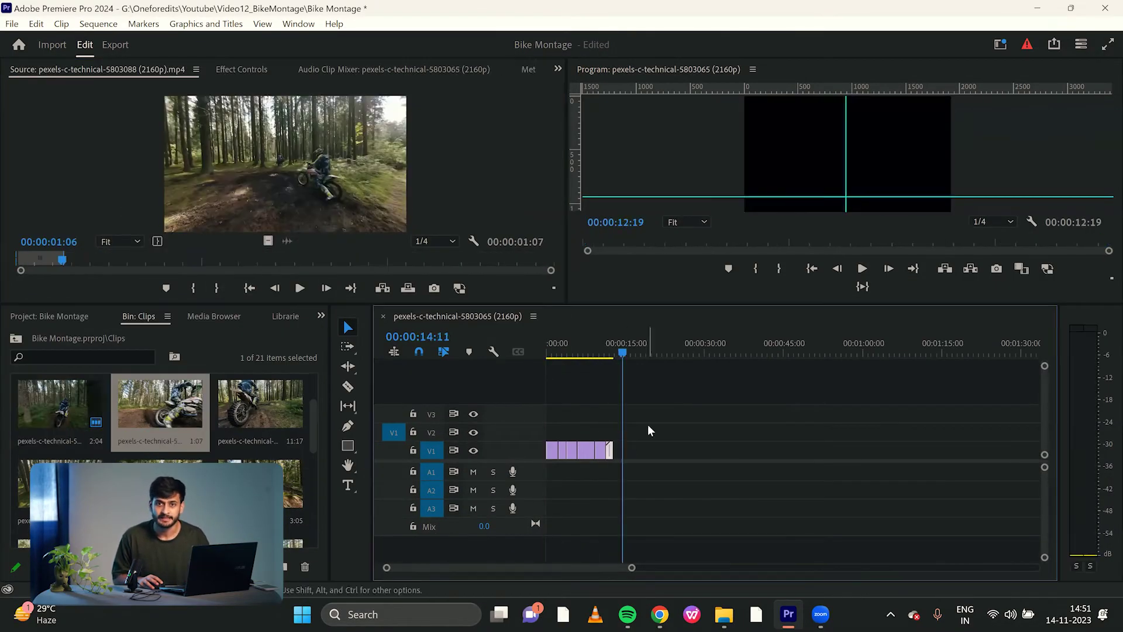
key(i)
double_click(260, 404)
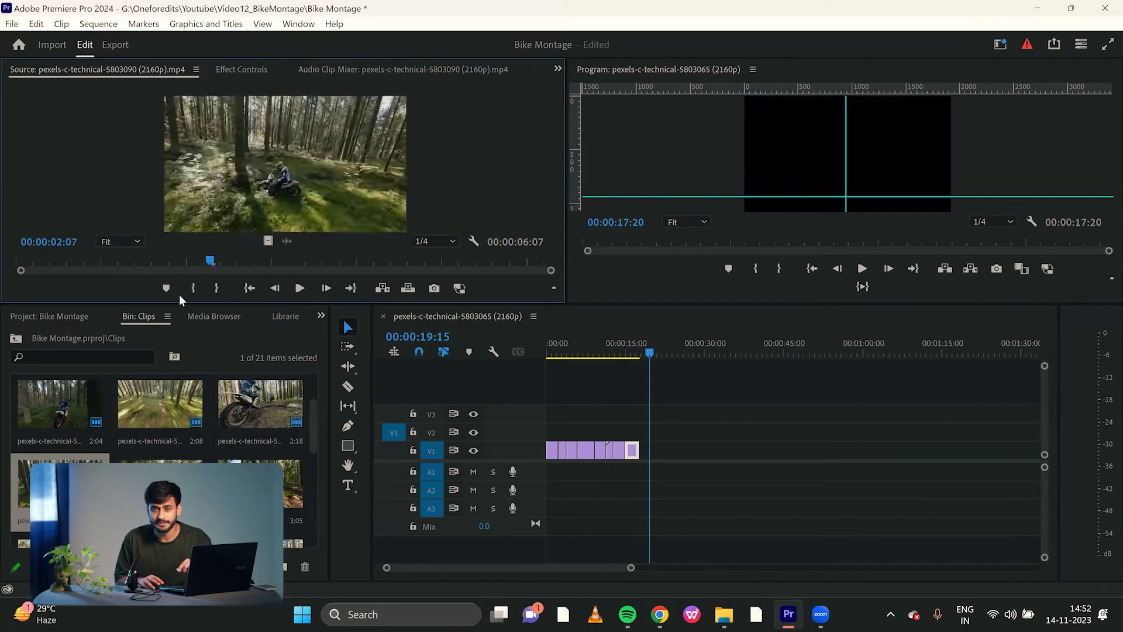
- Mark an out point at about 00:00:34:02 in the ES_Starling - Ballpoint music and place the marked range at the start of A1
double_click(97, 428)
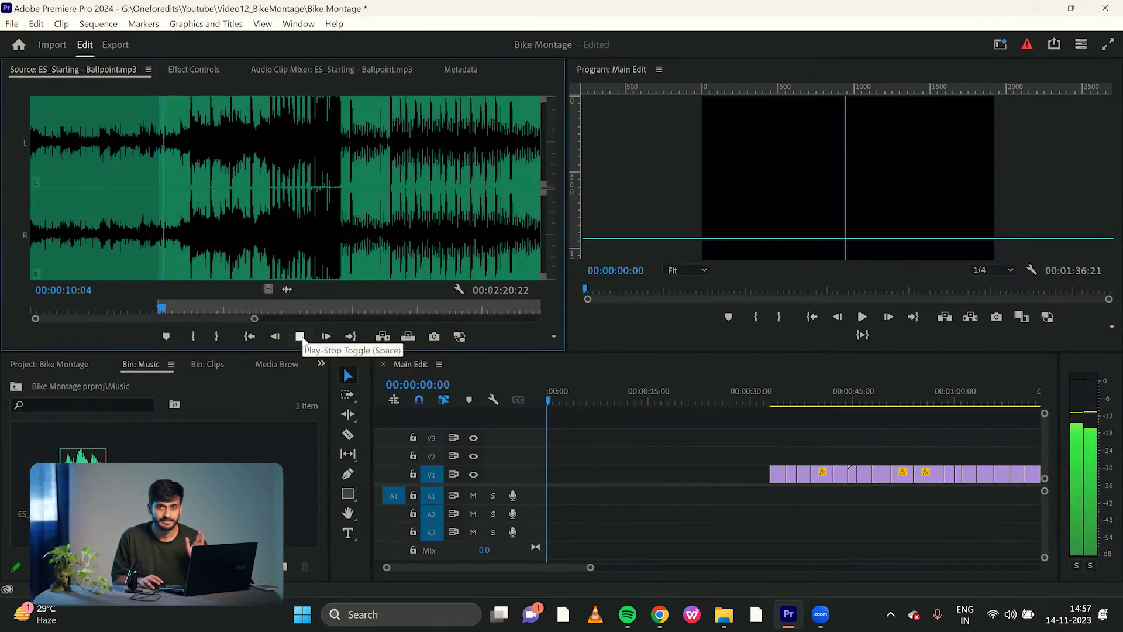
drag(254, 319, 306, 319)
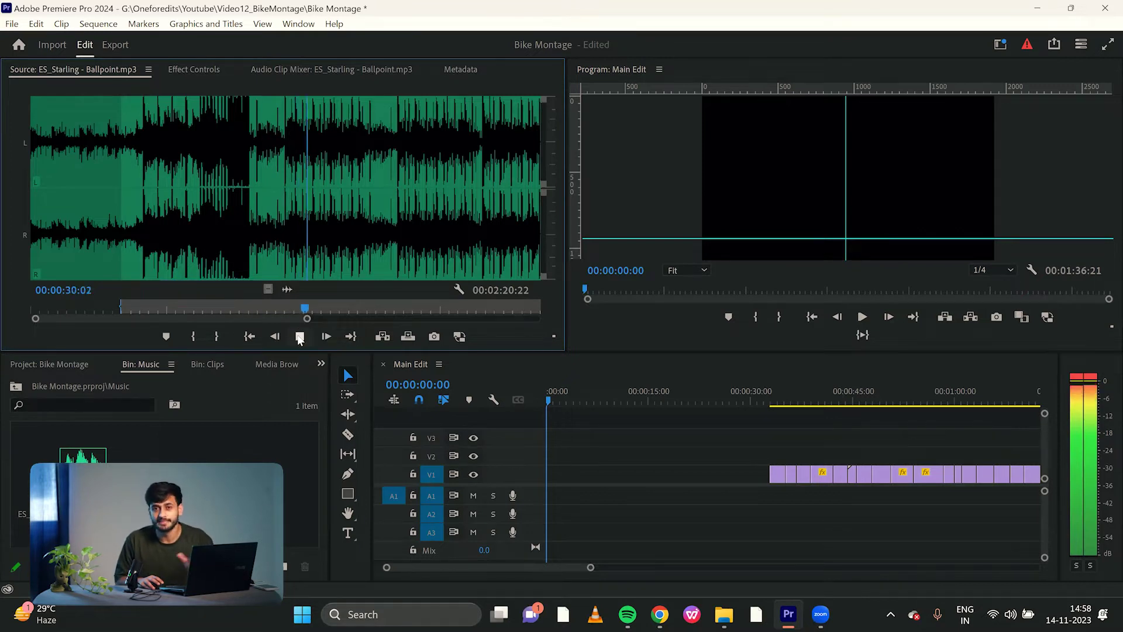
click(300, 336)
key(o)
drag(287, 289, 543, 497)
- Enlarge track A1, play the Main Edit sequence and extend the end of the first V1 clip to meet the second clip
drag(1044, 557, 1044, 550)
drag(1045, 485, 1045, 472)
click(862, 318)
drag(591, 567, 524, 567)
mouse_move(1045, 549)
mouse_down()
mouse_move(1044, 532)
mouse_move(1045, 542)
mouse_up()
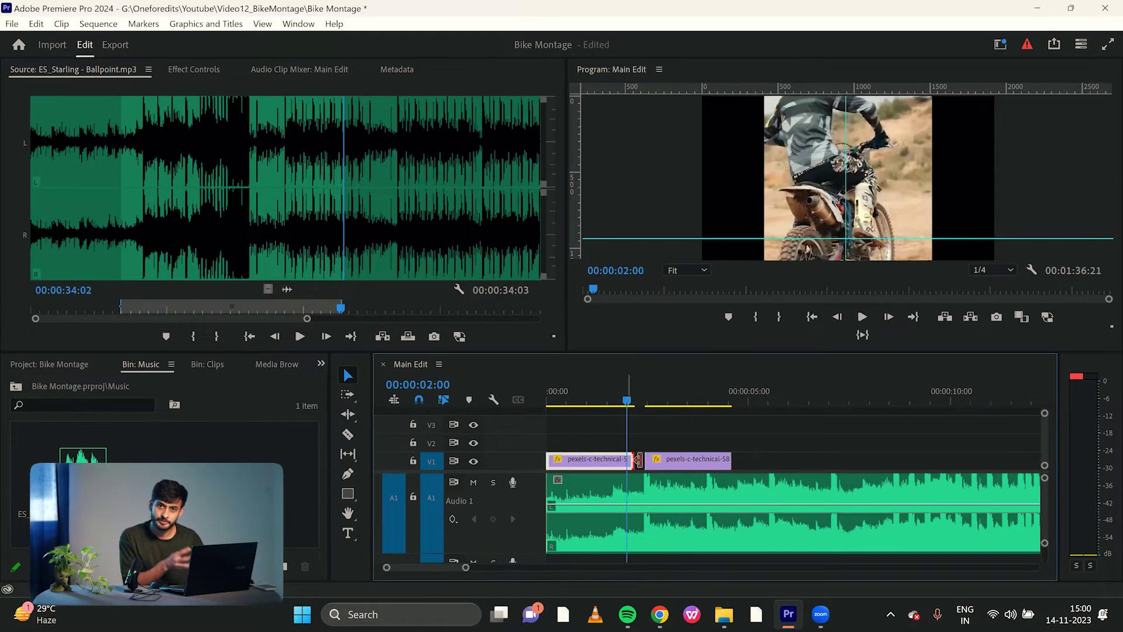
drag(636, 460, 645, 461)
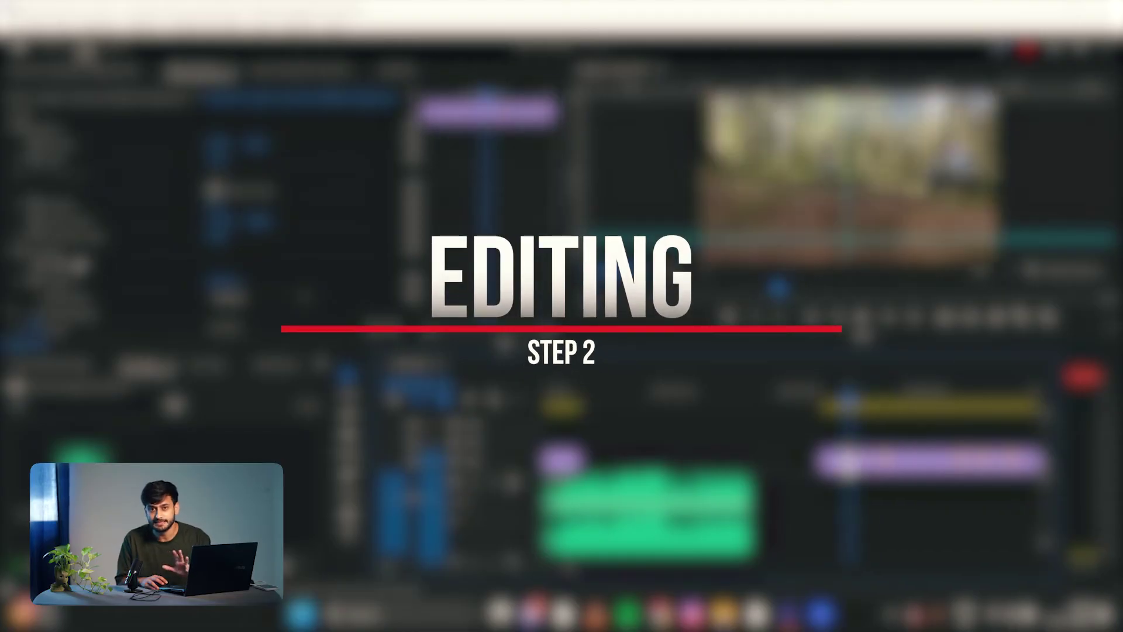
- Move clip 5803084 on V1 to about 00:00:15:00, clip 5803088 behind the opening clips, and another short clip behind 5803084
drag(896, 406, 860, 408)
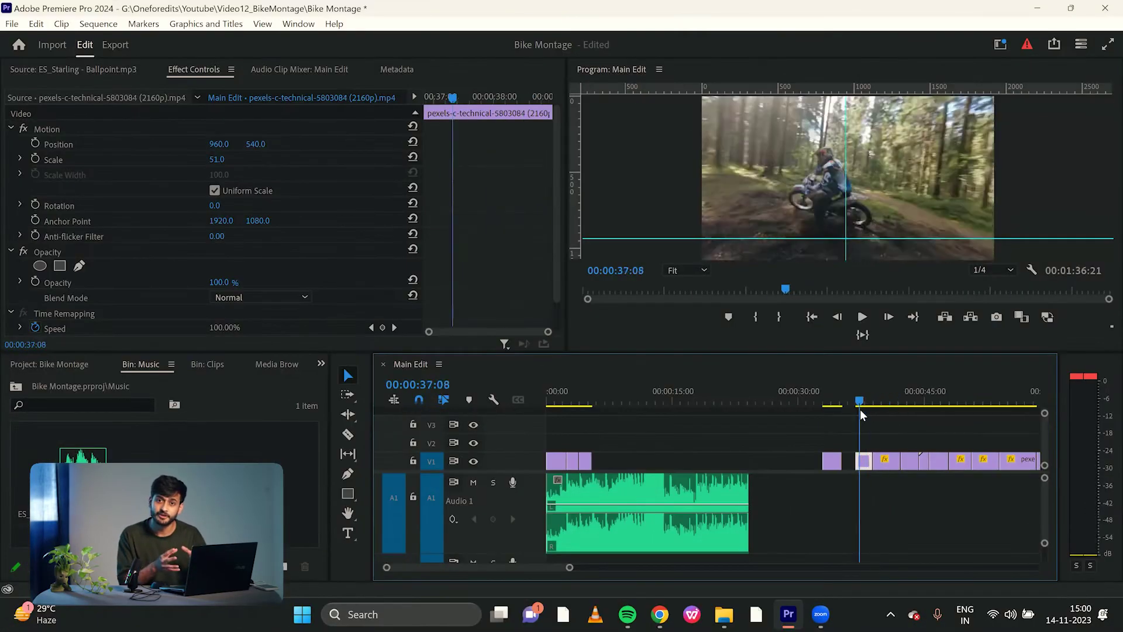
drag(865, 461, 678, 461)
drag(872, 403, 918, 398)
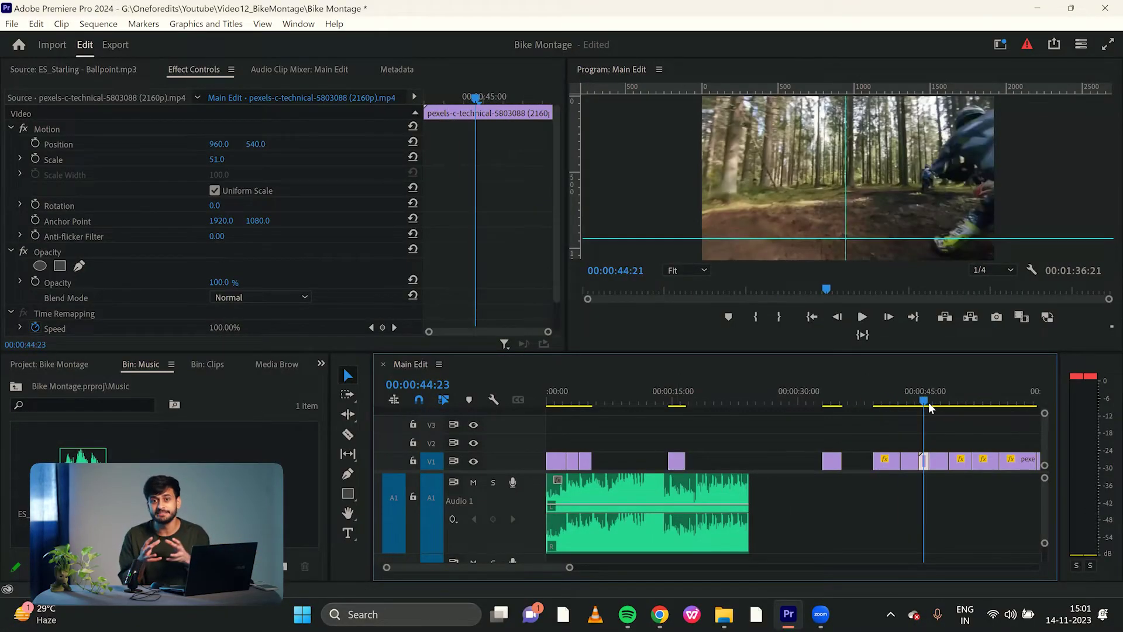
drag(923, 461, 599, 466)
mouse_move(949, 401)
mouse_down()
mouse_move(974, 401)
mouse_move(949, 402)
mouse_up()
drag(959, 461, 696, 461)
click(702, 515)
- Play the Main Edit sequence from the start to check the opening cuts against the music
drag(949, 402, 547, 401)
click(557, 461)
drag(569, 567, 467, 567)
click(863, 319)
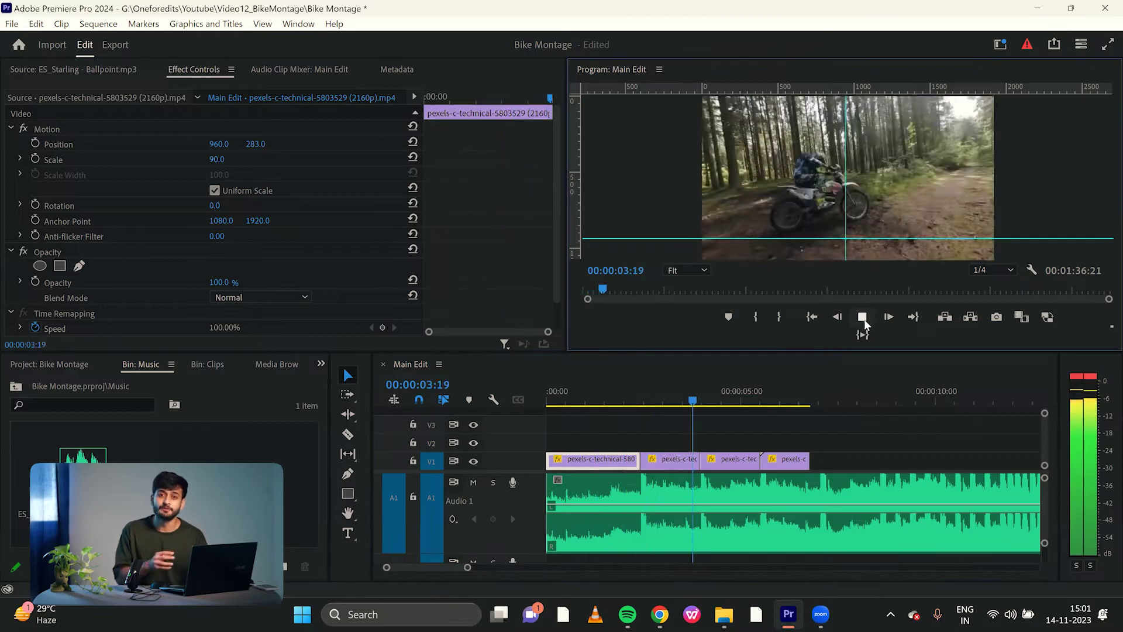
drag(713, 397, 537, 448)
click(861, 319)
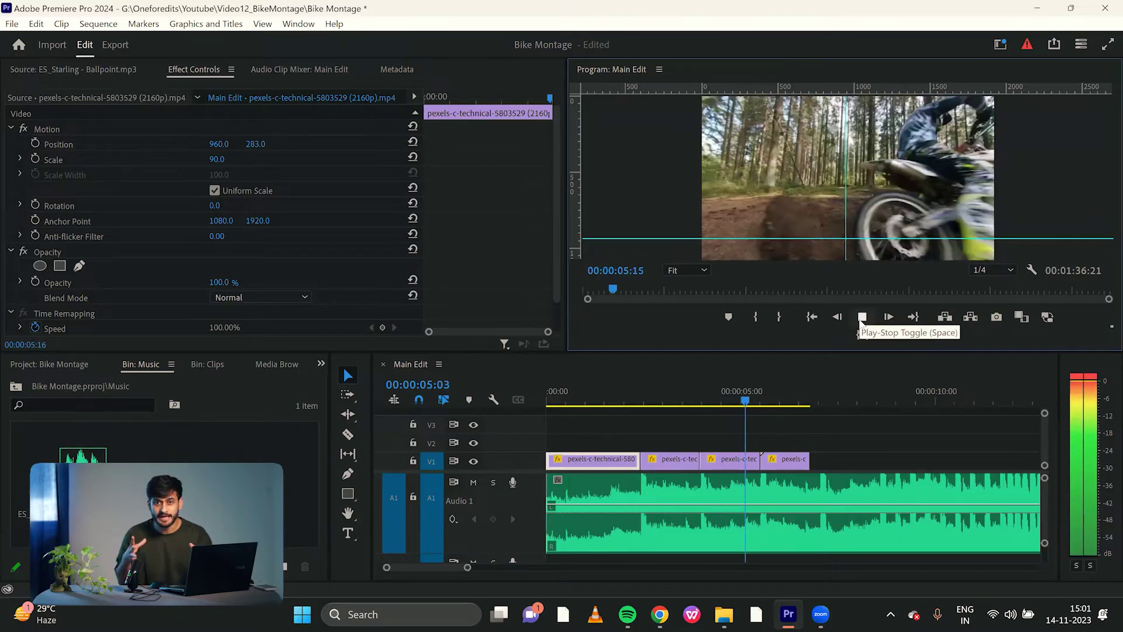
click(819, 389)
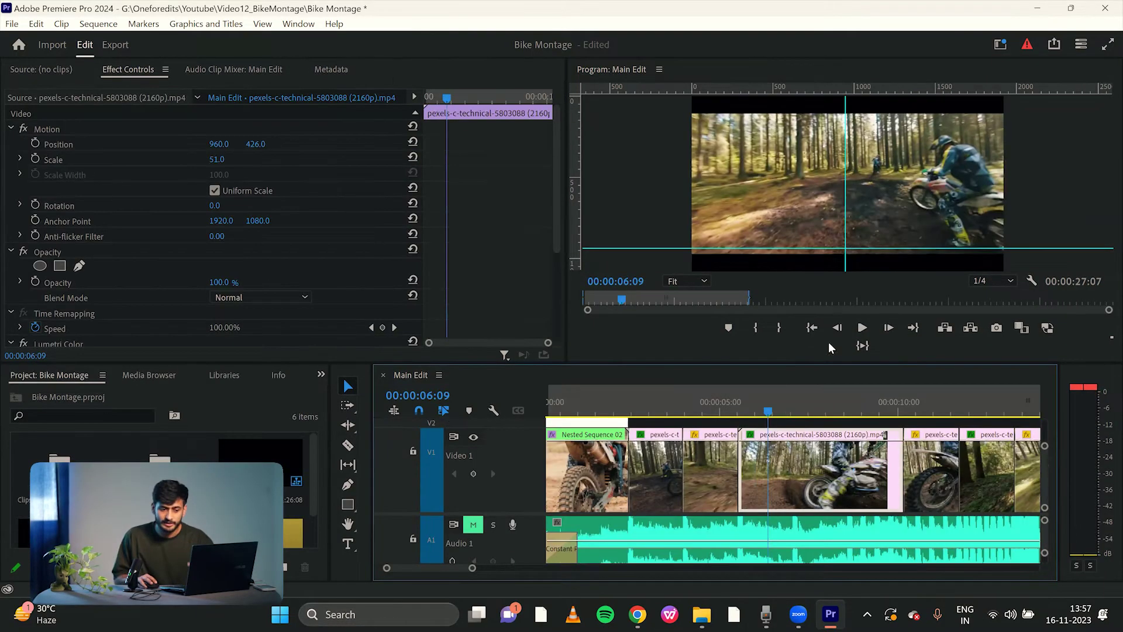
- Trim the end of the long 5803088 clip back to the beat at 00:00:07:00 and move the following clip against it
click(794, 414)
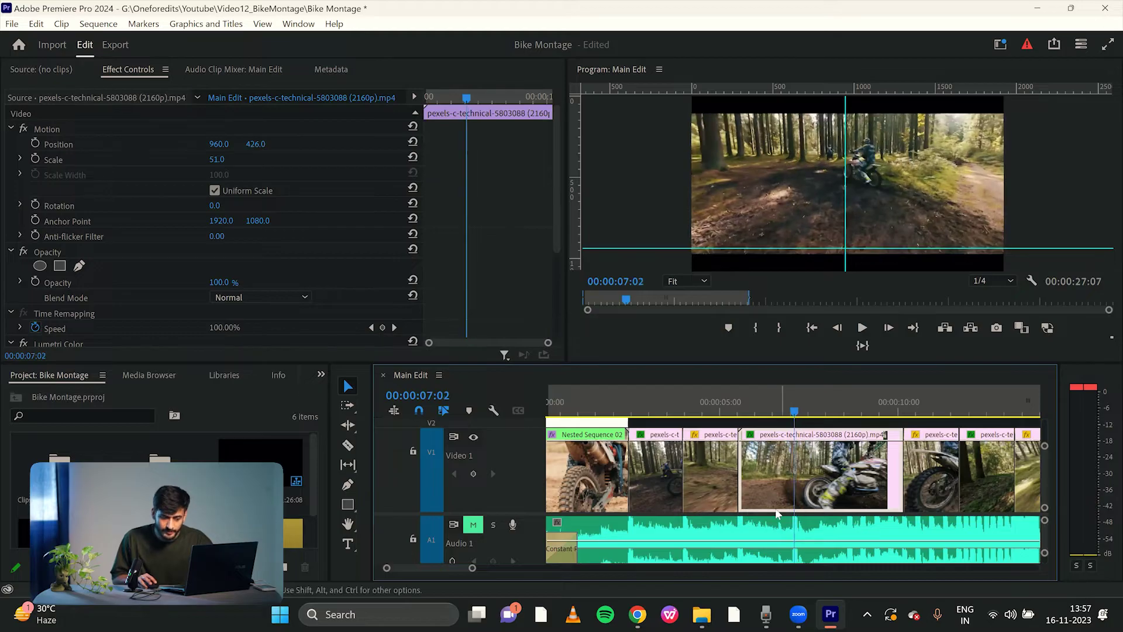
click(791, 411)
click(891, 326)
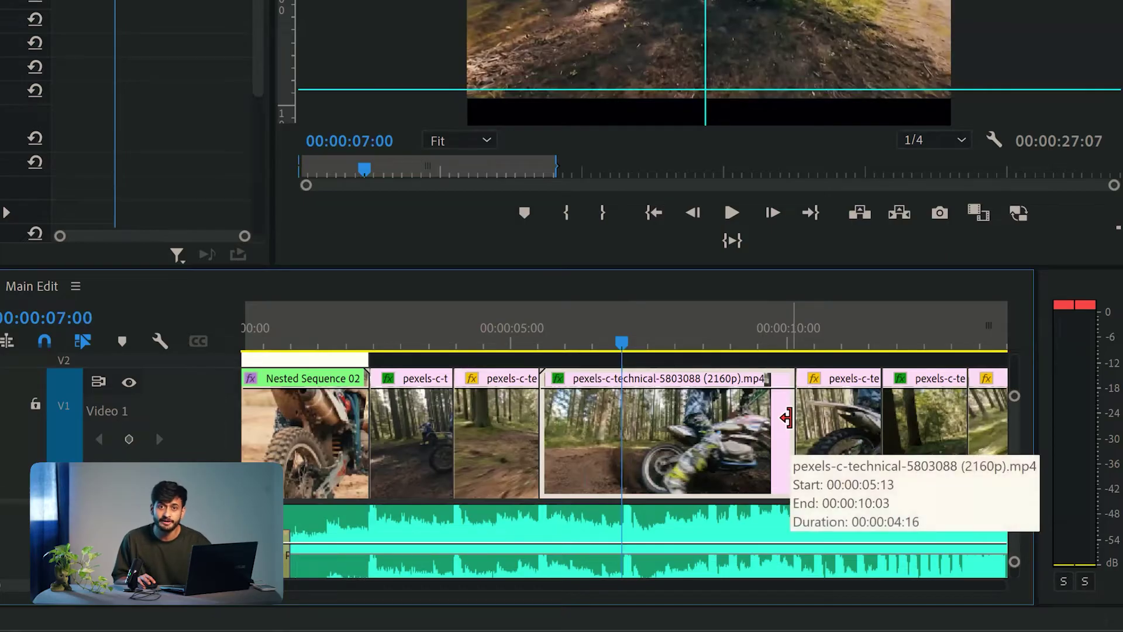
drag(786, 418, 621, 427)
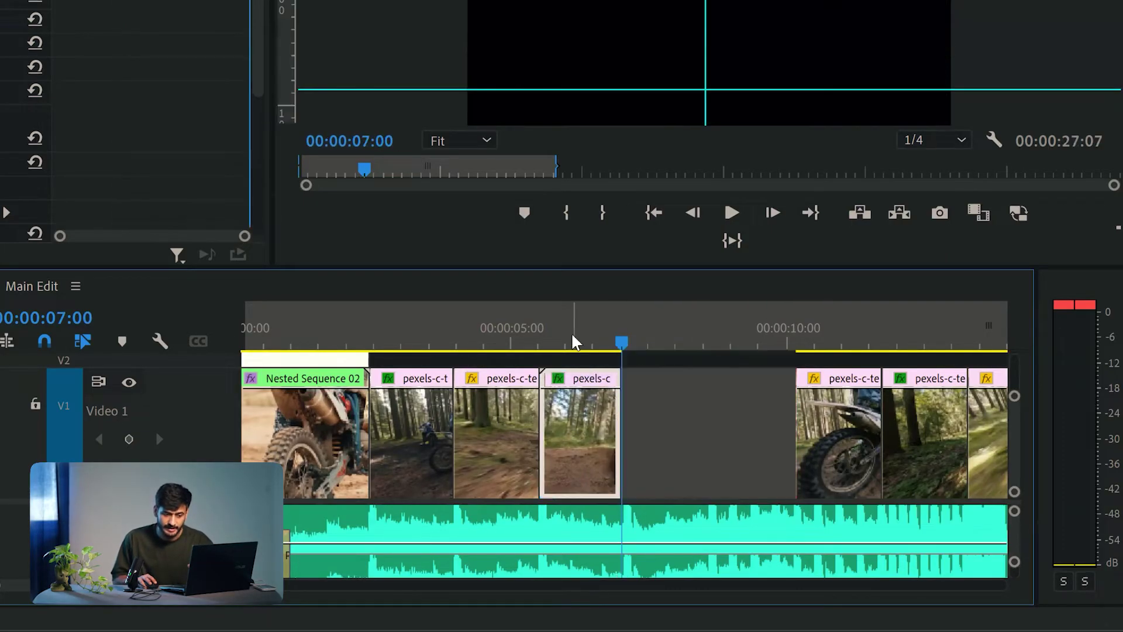
click(570, 331)
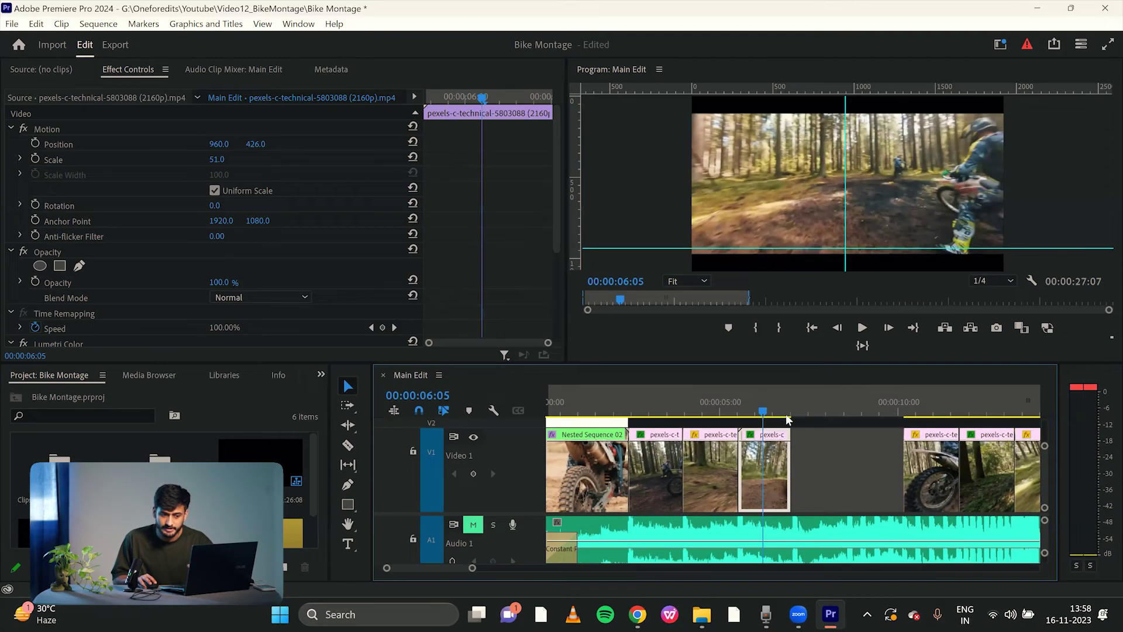
mouse_move(786, 415)
mouse_down()
mouse_move(804, 418)
mouse_move(766, 418)
mouse_up()
drag(938, 466, 826, 465)
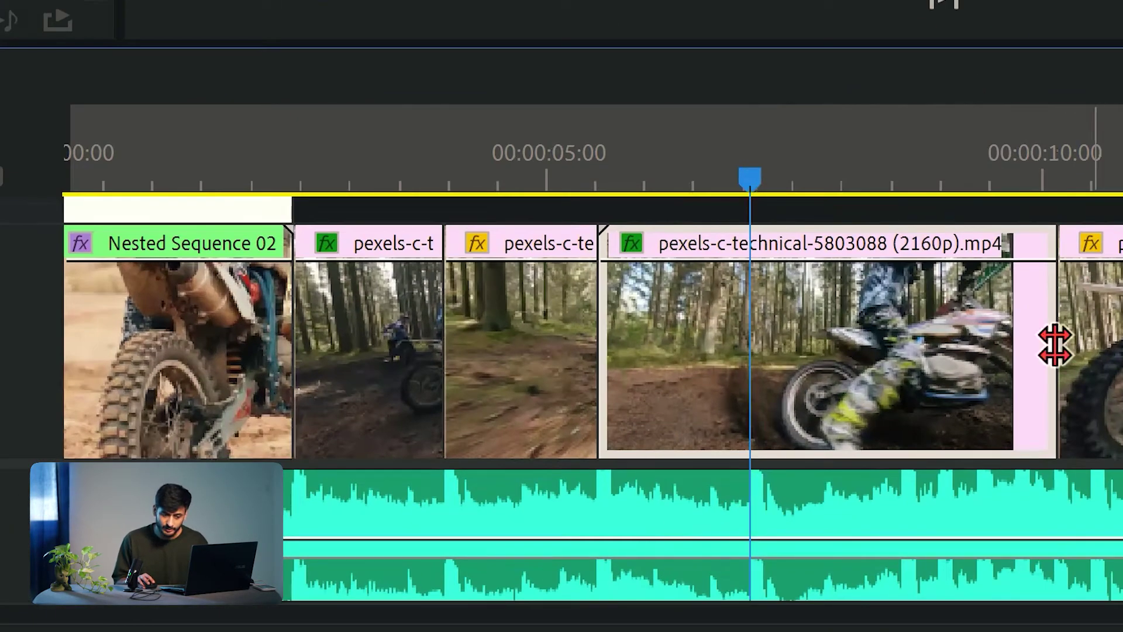
- Ripple-trim the end of clip 5803088 back to the beat at about 00:00:07:01 so the following clips close up
click(1029, 350)
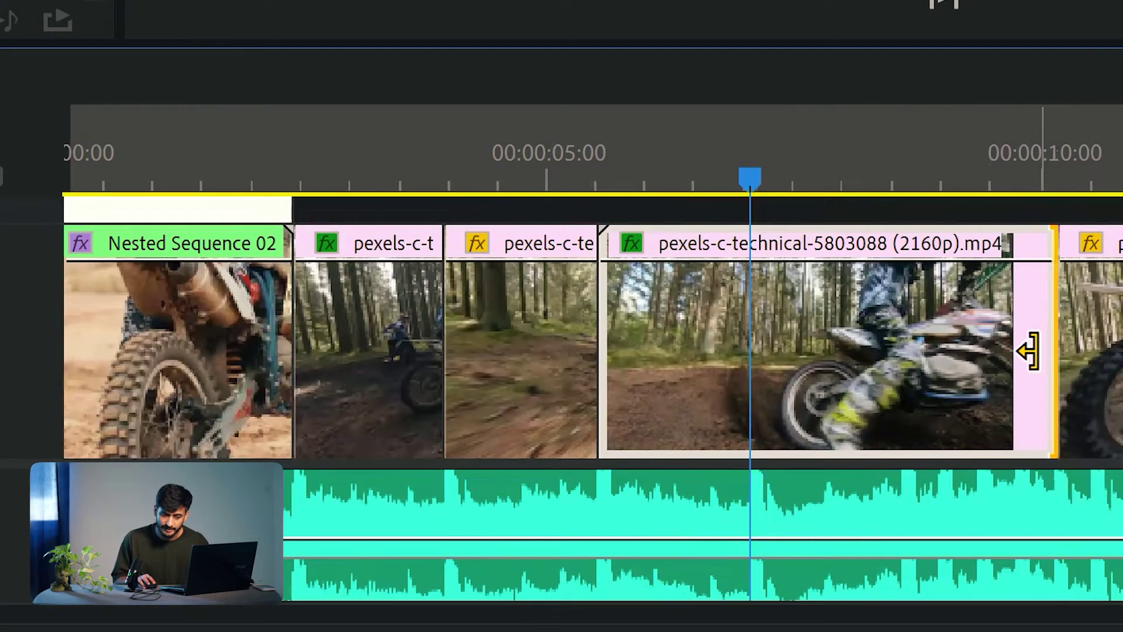
drag(1028, 350, 727, 353)
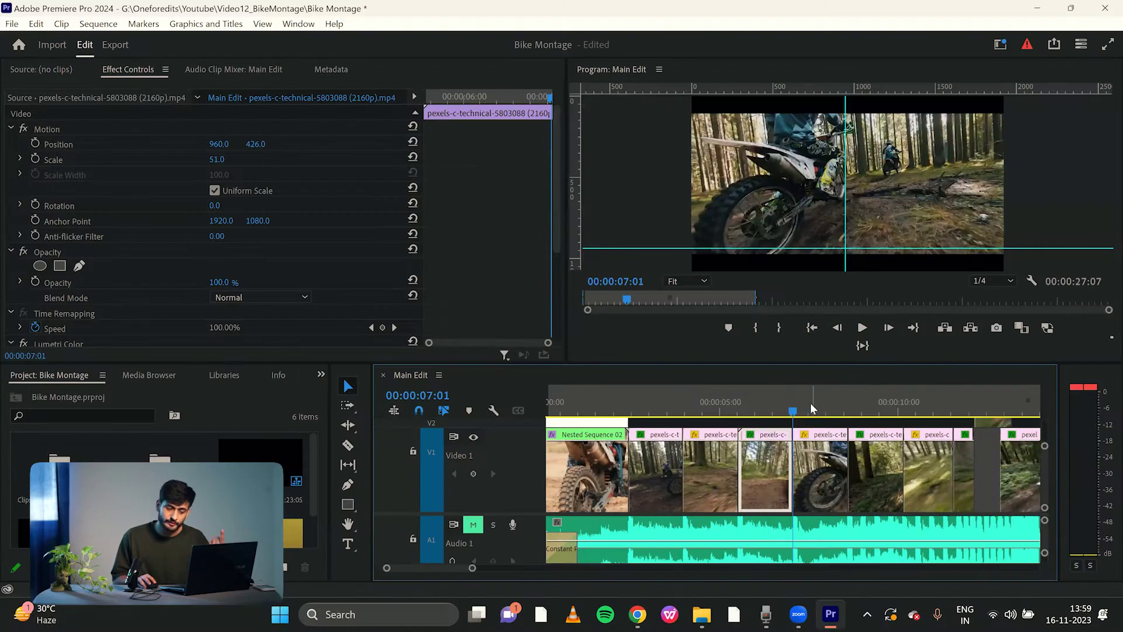
scroll(765, 398, up, 2)
click(840, 405)
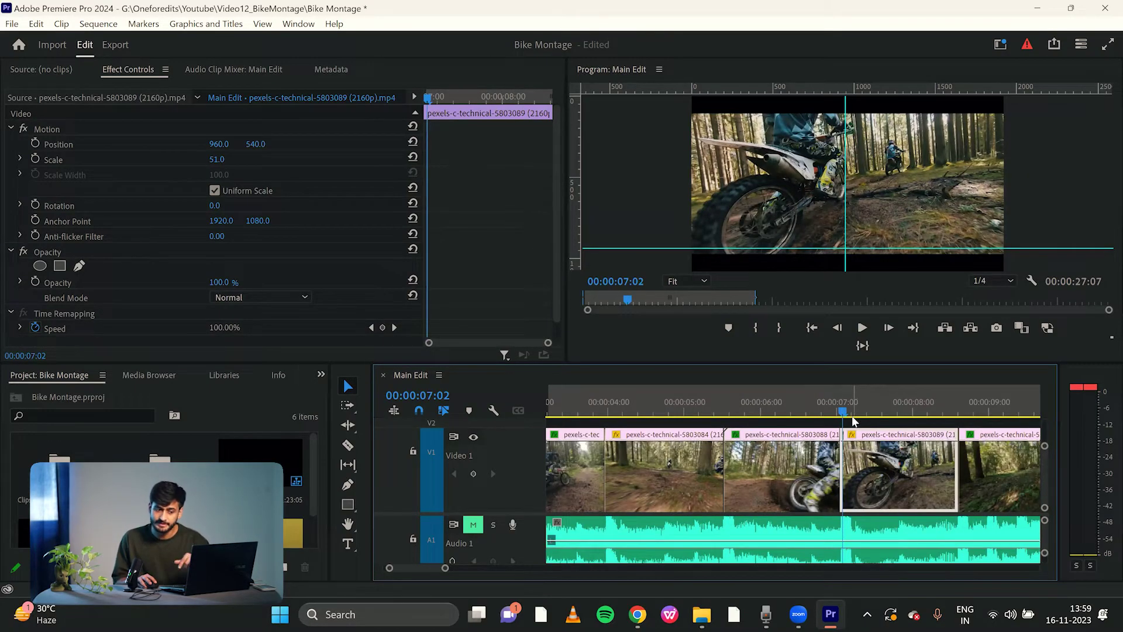
- Roll the cut between clips 5803088 and 5803089 around 00:00:07:00 and review the neighbouring clips
click(821, 395)
drag(877, 422, 826, 454)
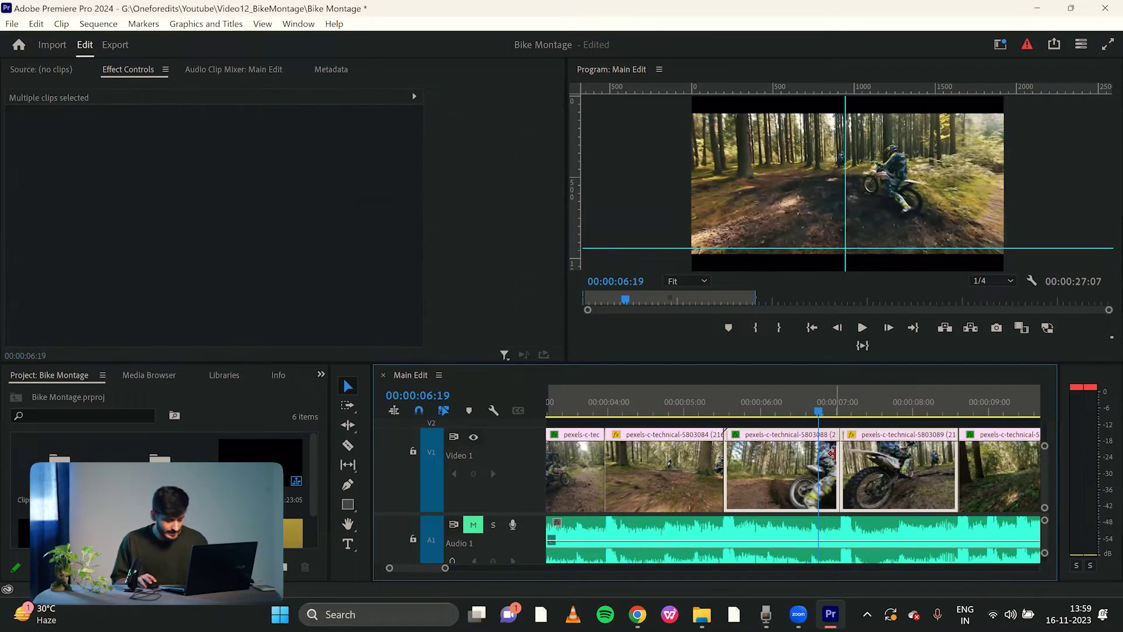
drag(840, 464, 860, 479)
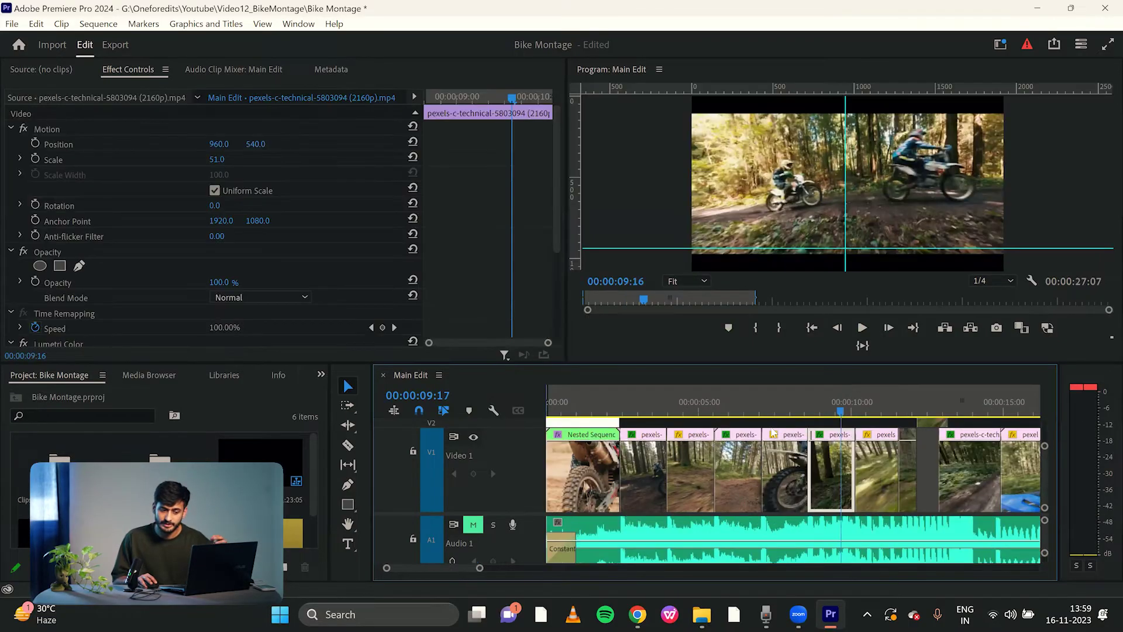
click(773, 433)
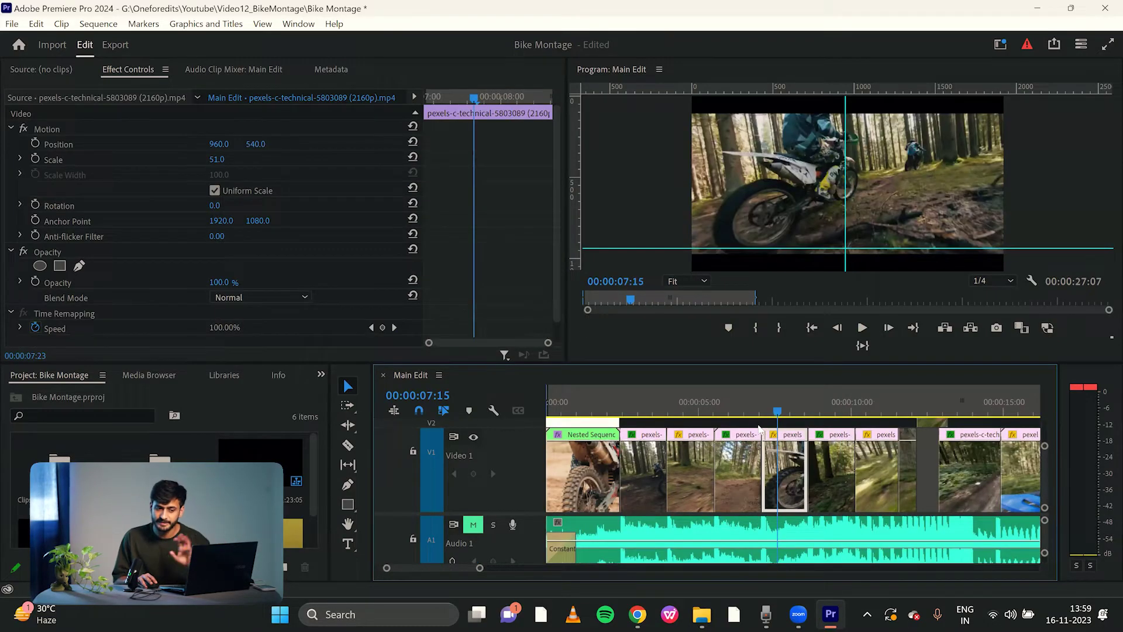
click(759, 430)
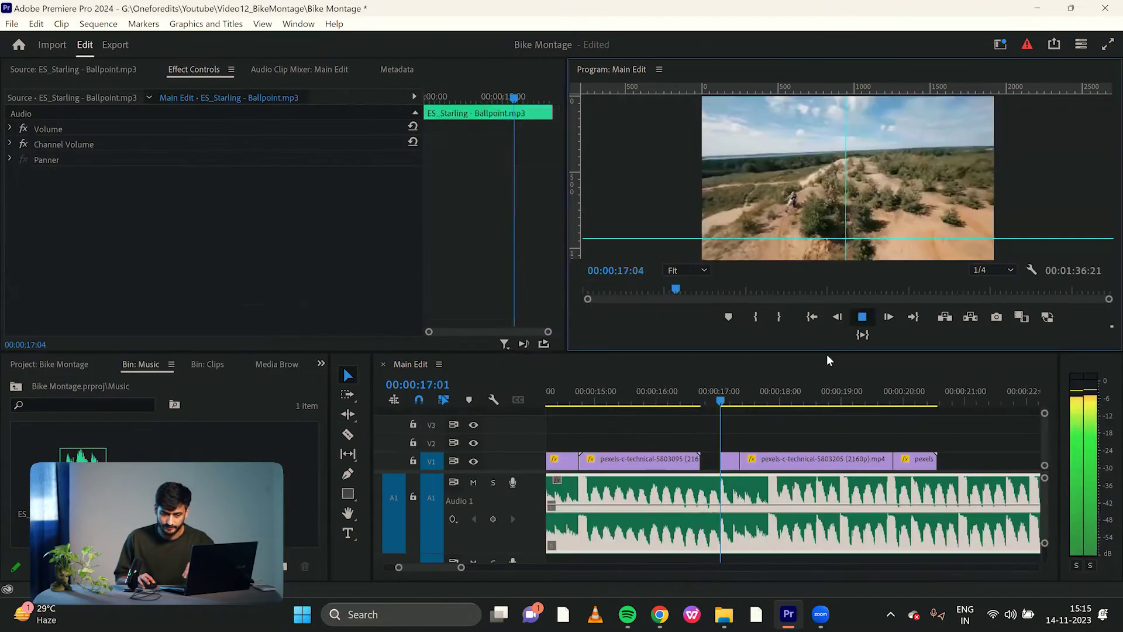
- Cut a short piece off the start of clip 5803205, move its remainder to V2, and place the following clip against the cut on V1
drag(757, 460, 749, 461)
drag(737, 399, 746, 402)
key(c)
click(747, 459)
key(v)
drag(782, 461, 963, 443)
drag(899, 394, 904, 396)
drag(913, 461, 760, 459)
click(693, 395)
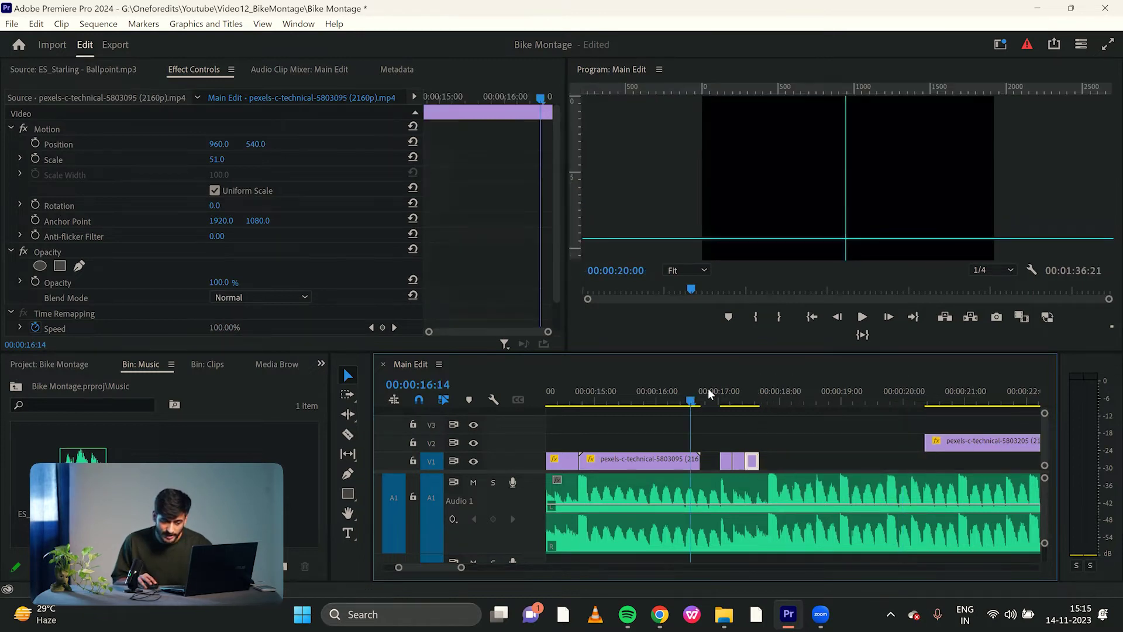
- Trim the start of the 5803205 remainder on V2, place it behind the short clips on V1, and play the section
click(866, 319)
drag(916, 399, 1010, 416)
drag(926, 445, 1010, 446)
drag(1024, 444, 769, 458)
click(637, 396)
click(866, 320)
click(865, 320)
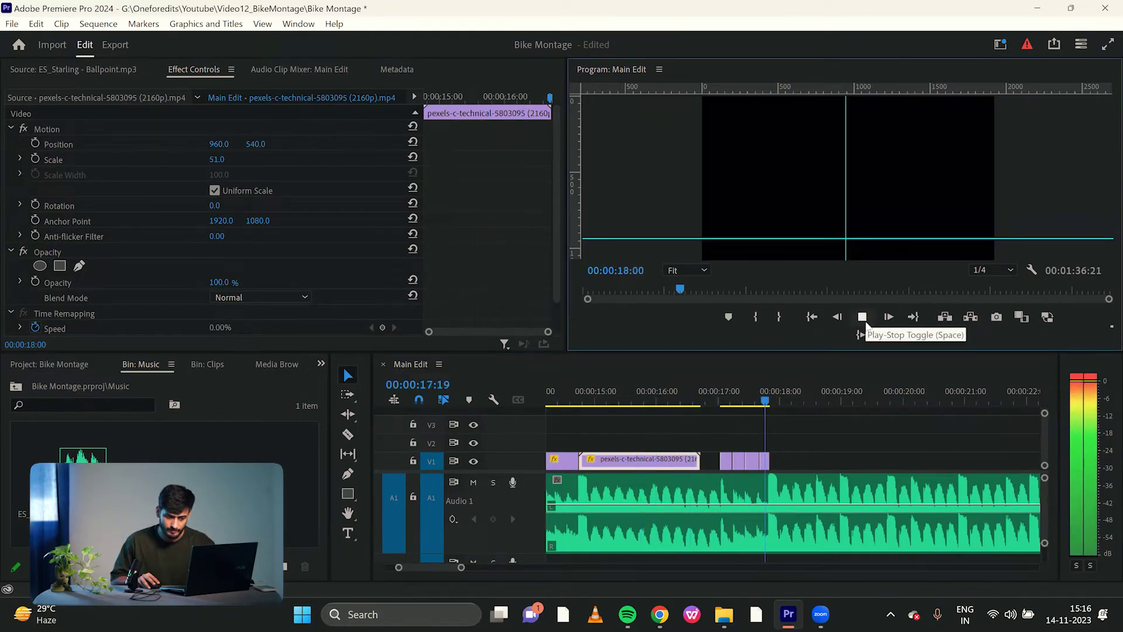
key(minus)
key(minus)
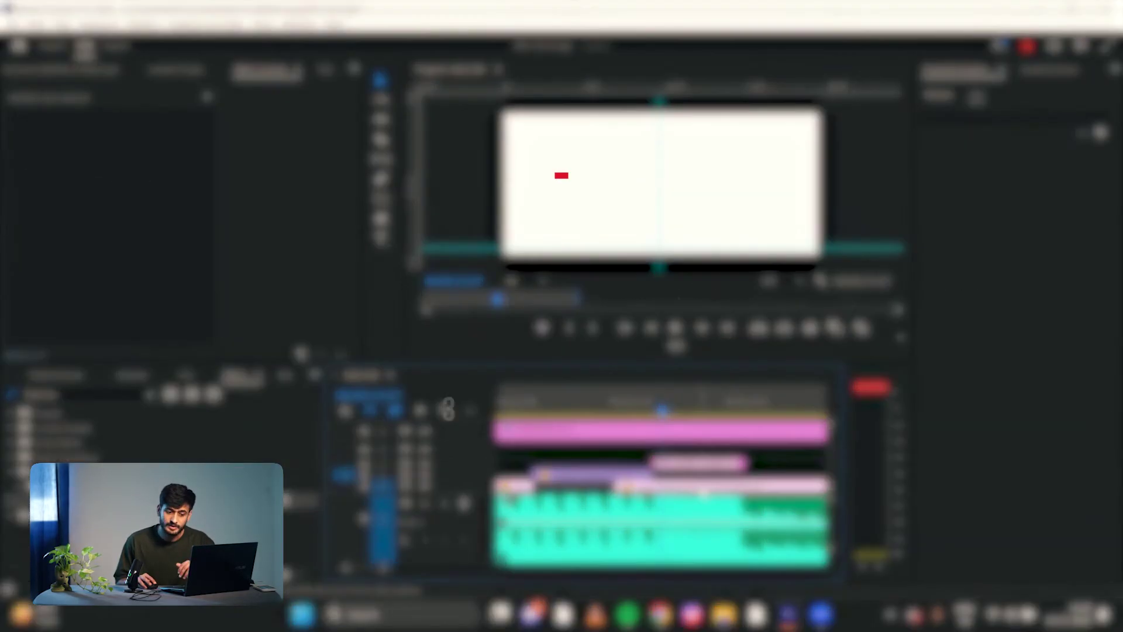
- Draw a rectangle of about 1988 × 878 over most of the video frame at 00:00:13:19
click(622, 402)
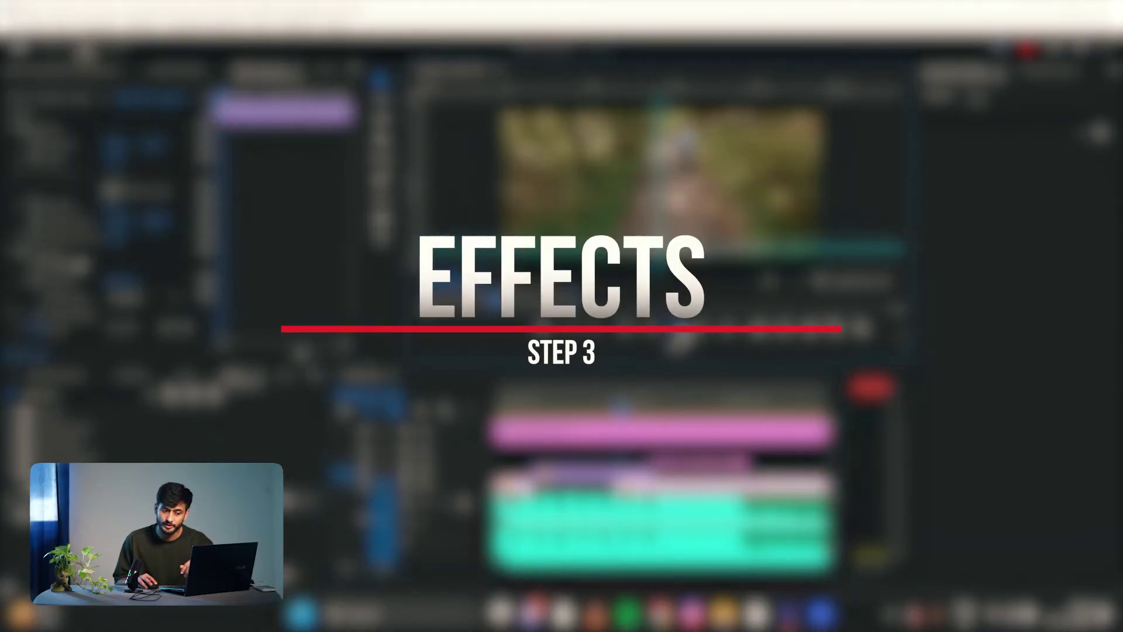
click(677, 330)
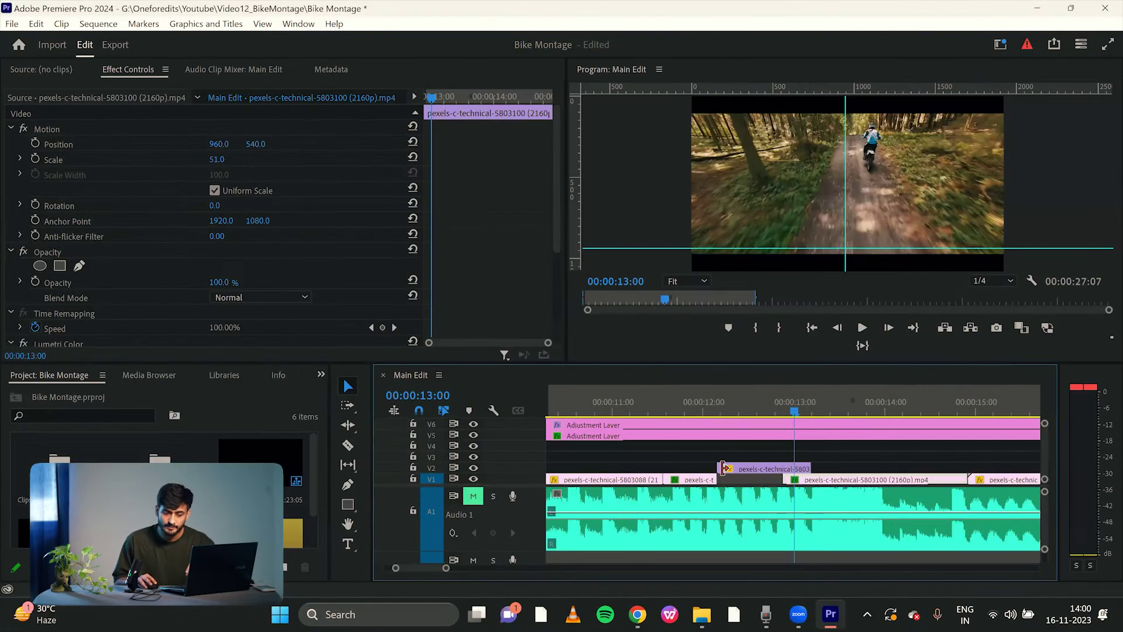
drag(812, 413, 839, 426)
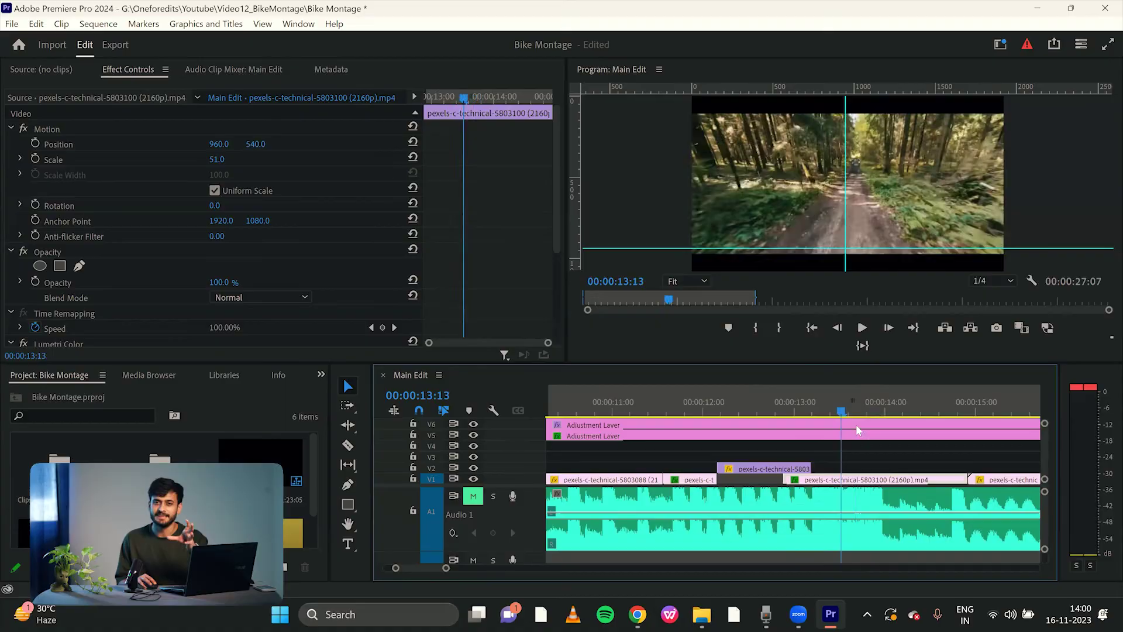
drag(840, 427, 867, 433)
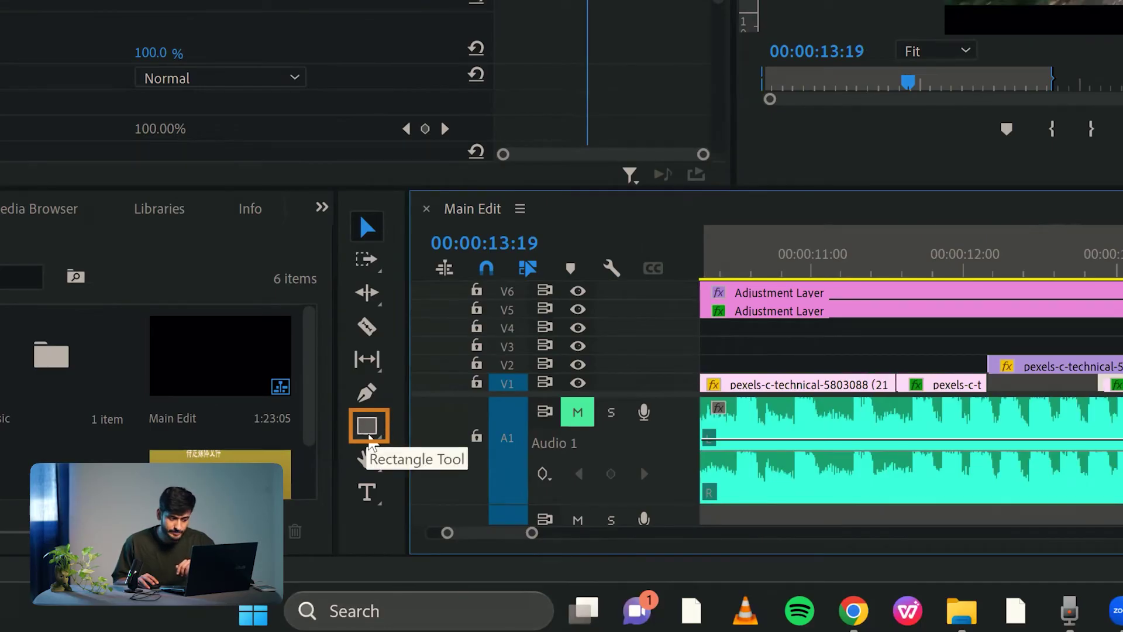
click(375, 422)
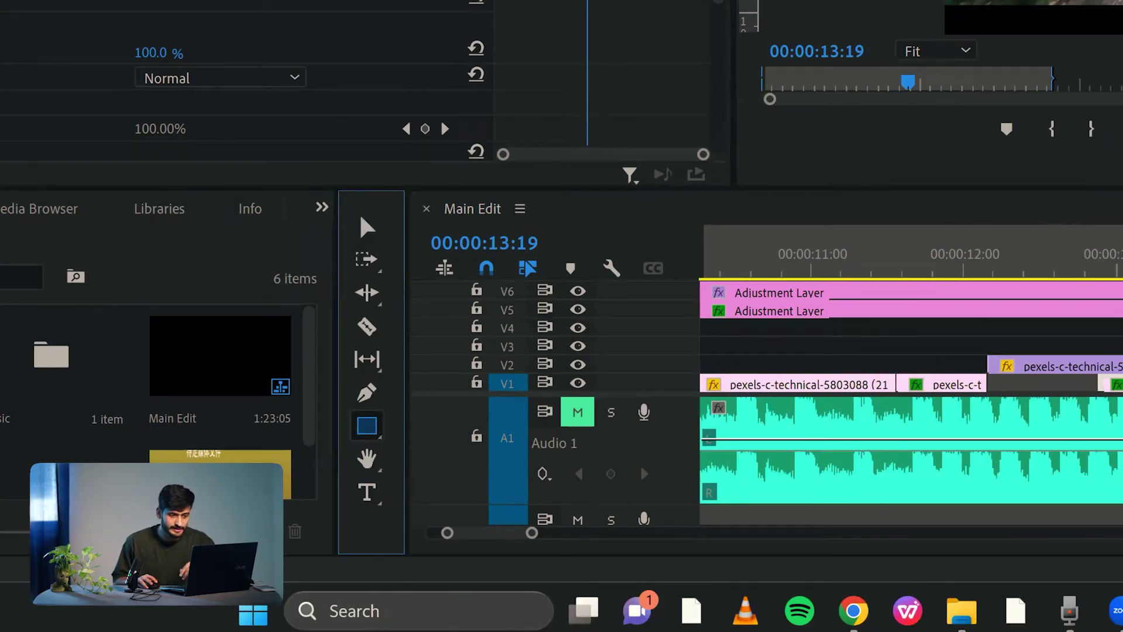
click(1006, 260)
- Move the rectangle graphic to V3 directly after the end of the V2 clip and trim its end to the change in the music
drag(568, 250, 508, 299)
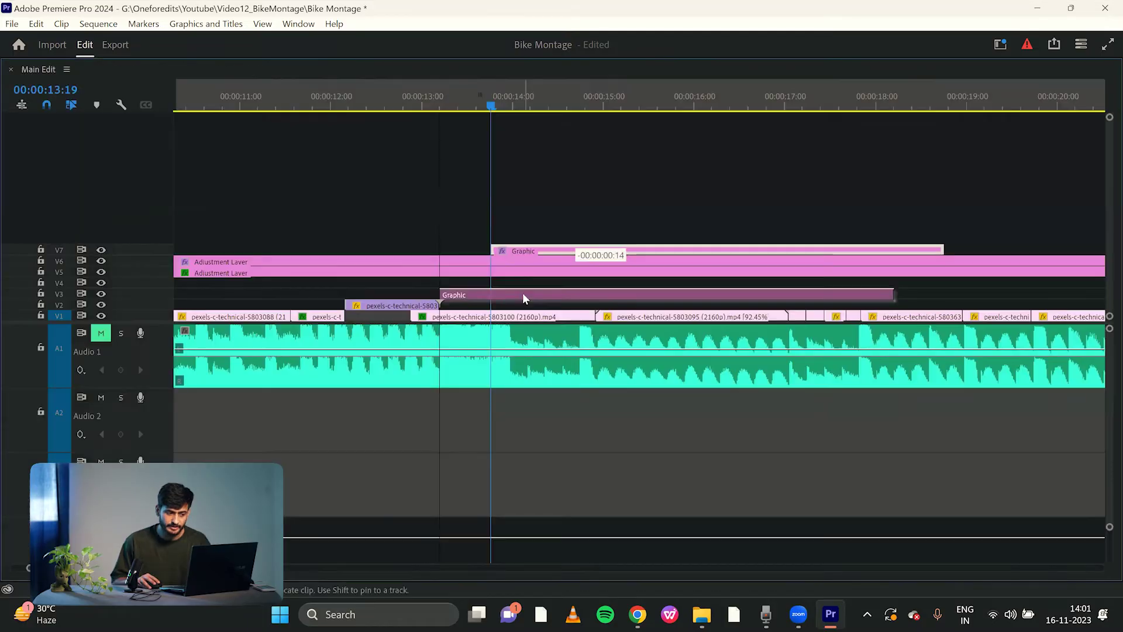
key(grave)
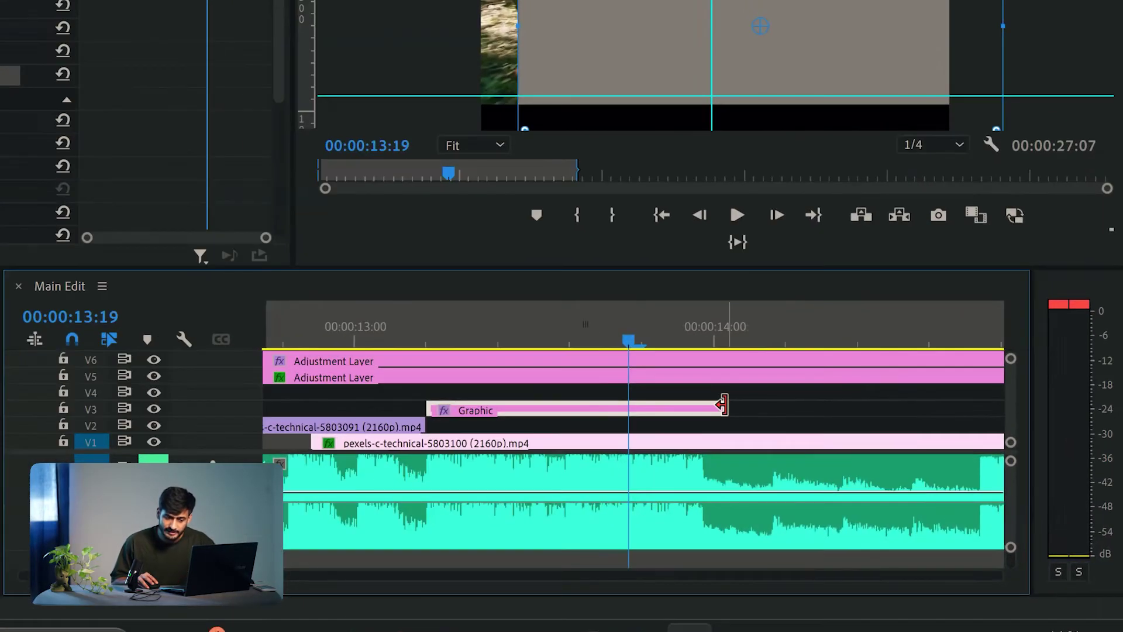
drag(723, 404, 700, 404)
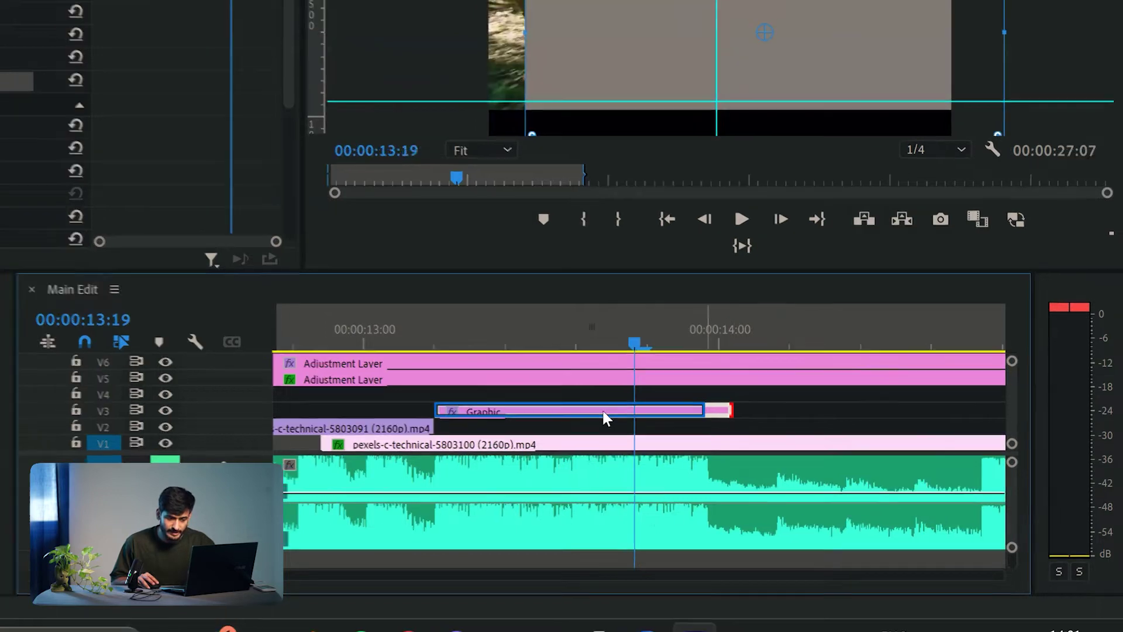
click(298, 24)
click(723, 419)
click(725, 424)
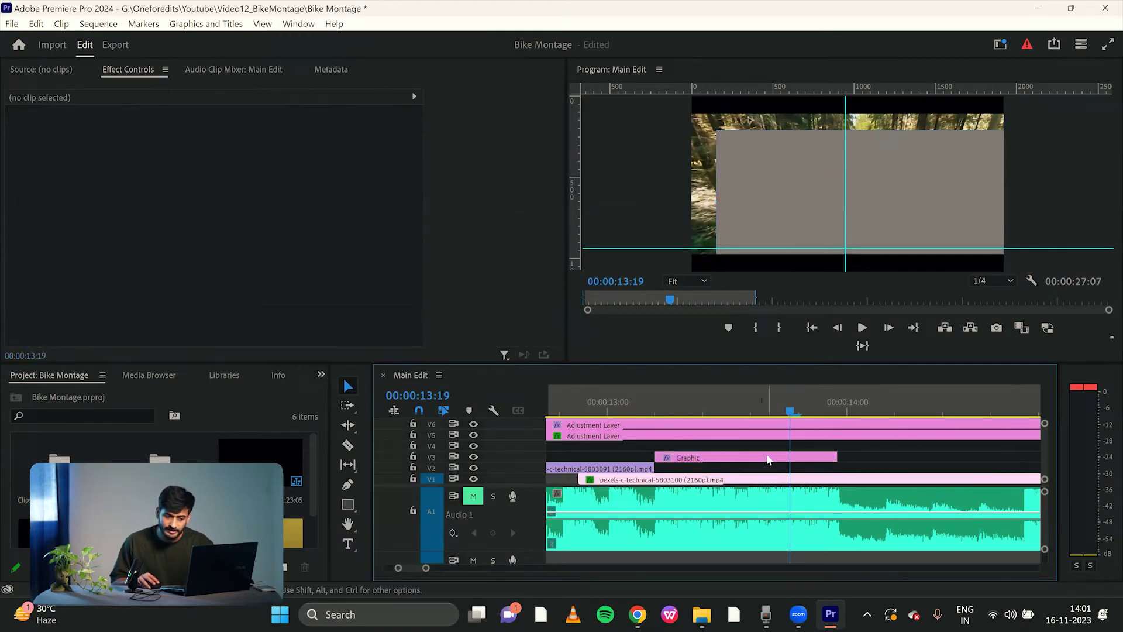
- Select the graphic on V3, switch to a workspace with Essential Graphics, and select Shape 01 for editing
click(768, 459)
key(alt+w)
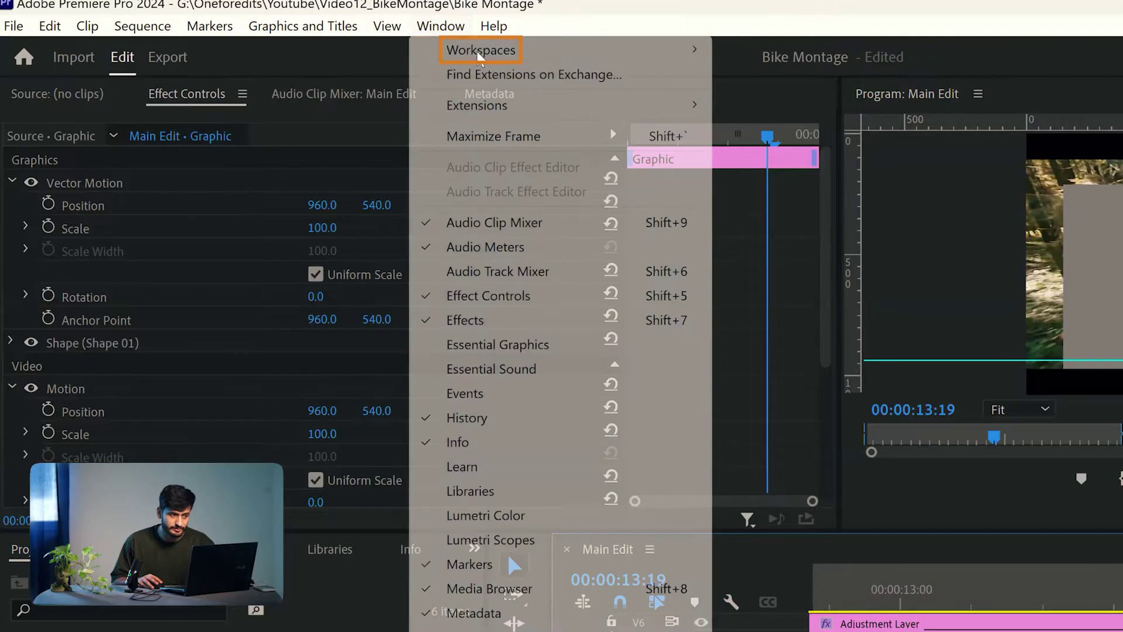
mouse_move(479, 51)
click(815, 148)
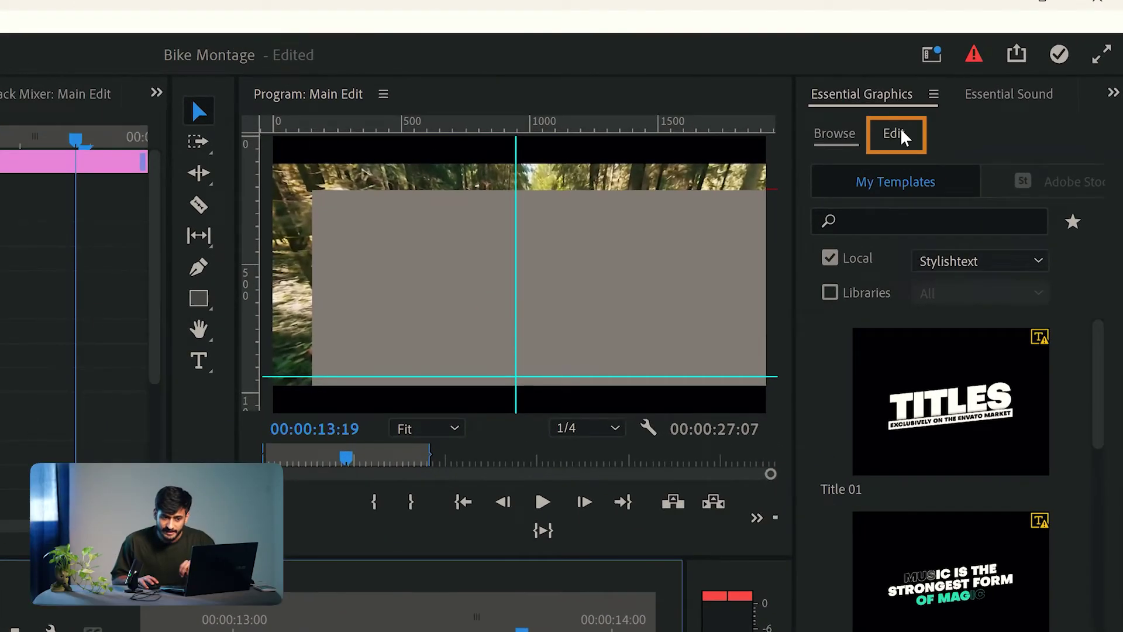
click(900, 135)
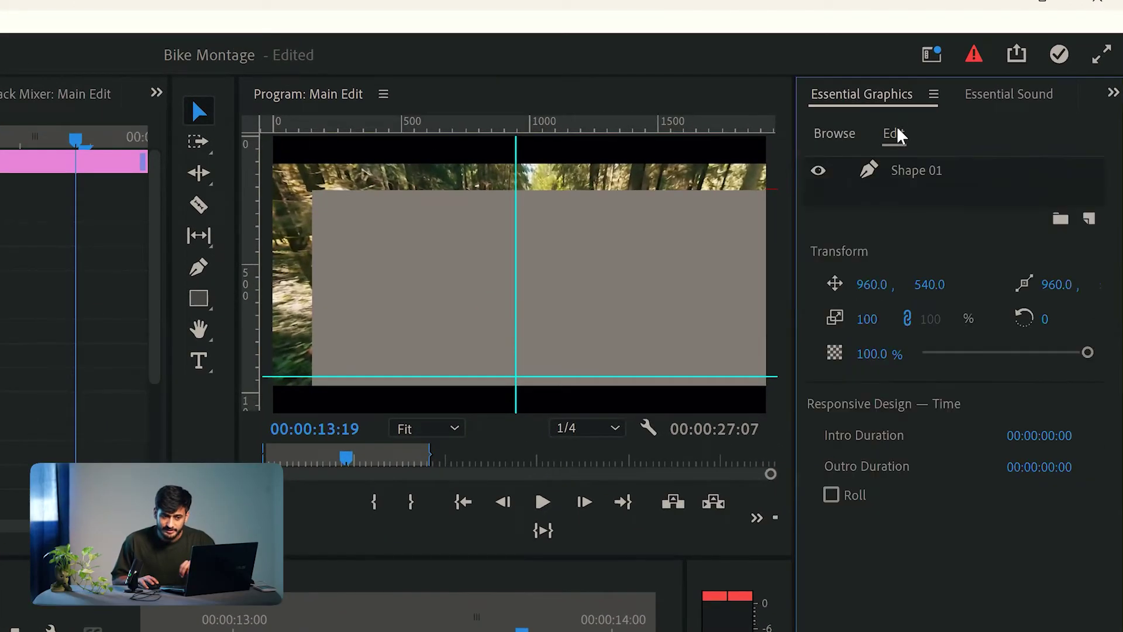
click(926, 169)
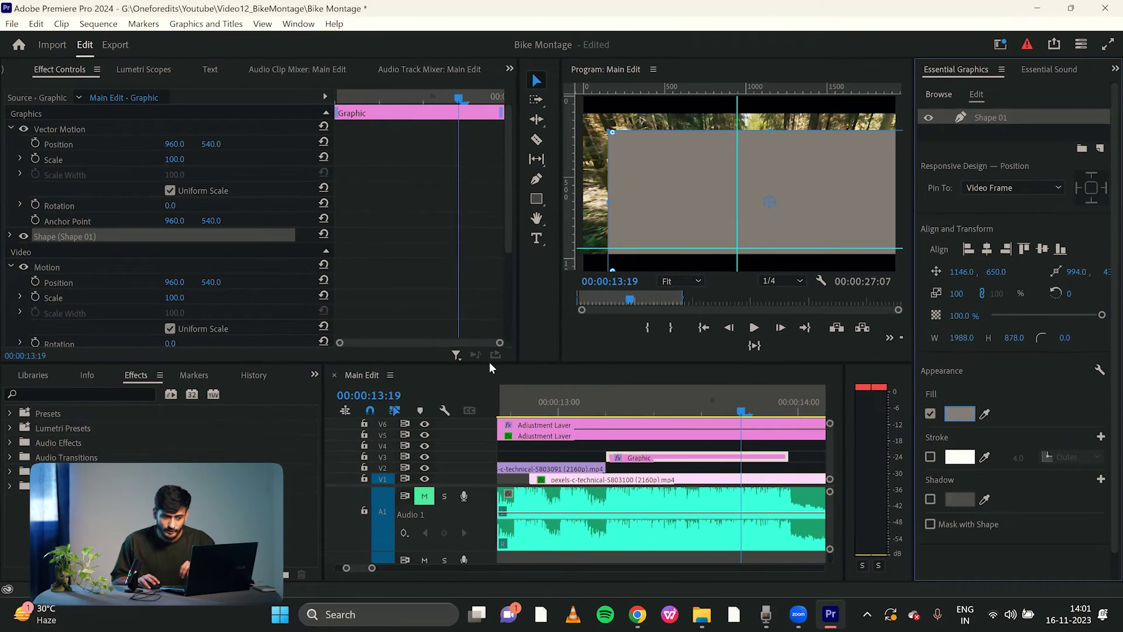
- Set the fill of Shape 01 to white and center the shape horizontally and vertically in the frame
drag(451, 325, 364, 451)
click(696, 199)
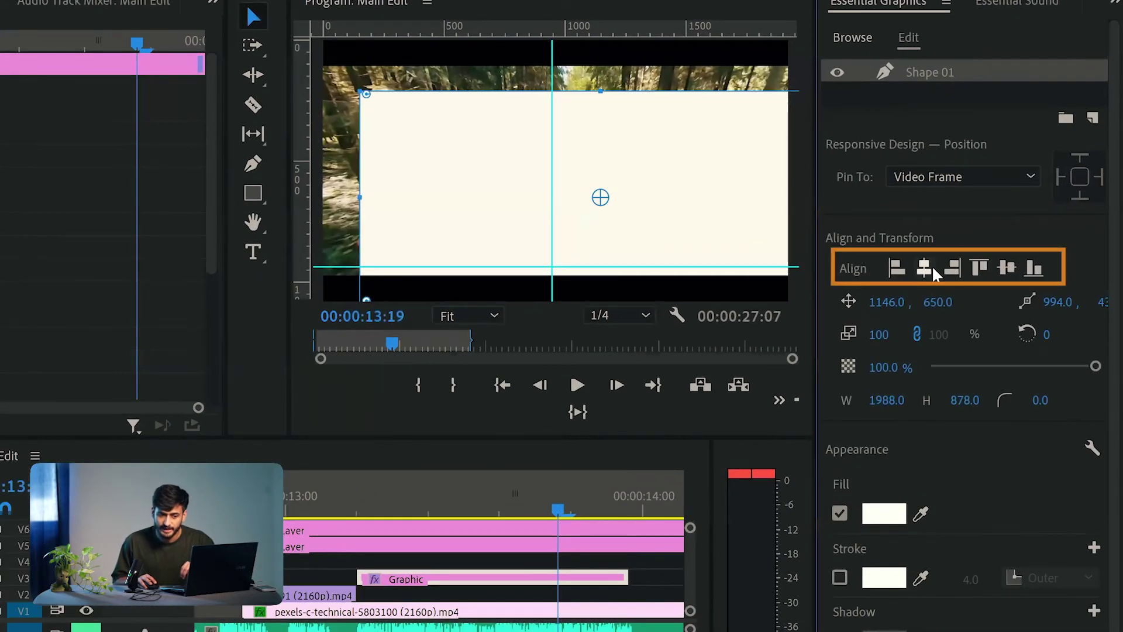
click(925, 267)
click(1006, 268)
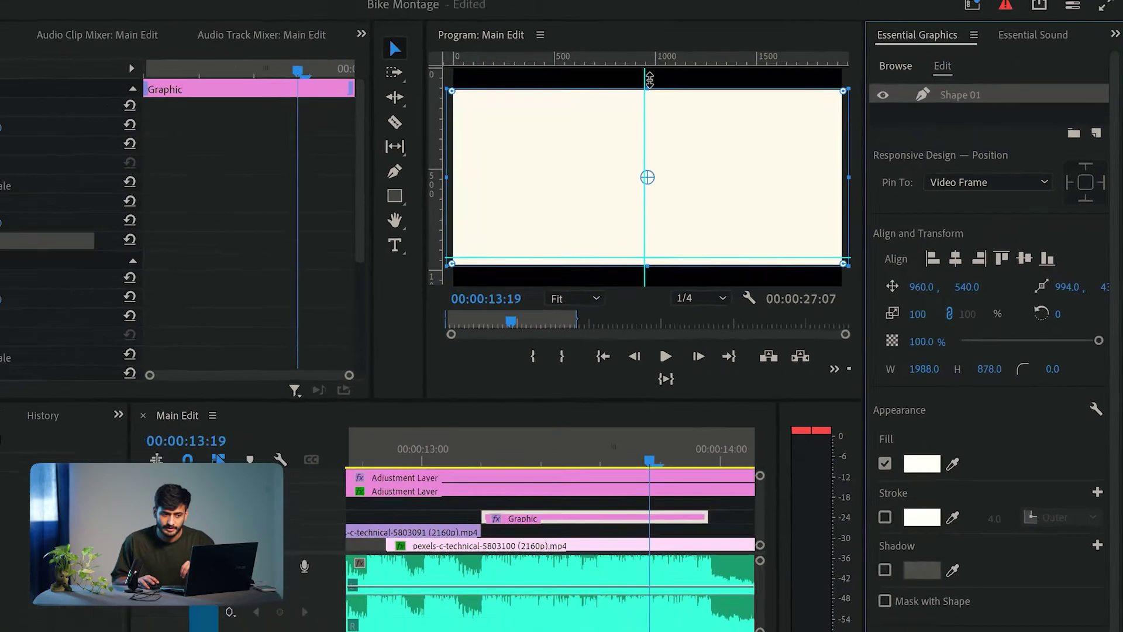
- Stretch the white shape upward past the video frame's upper edge to a height of about 1017, and deselect it
drag(555, 64, 554, 30)
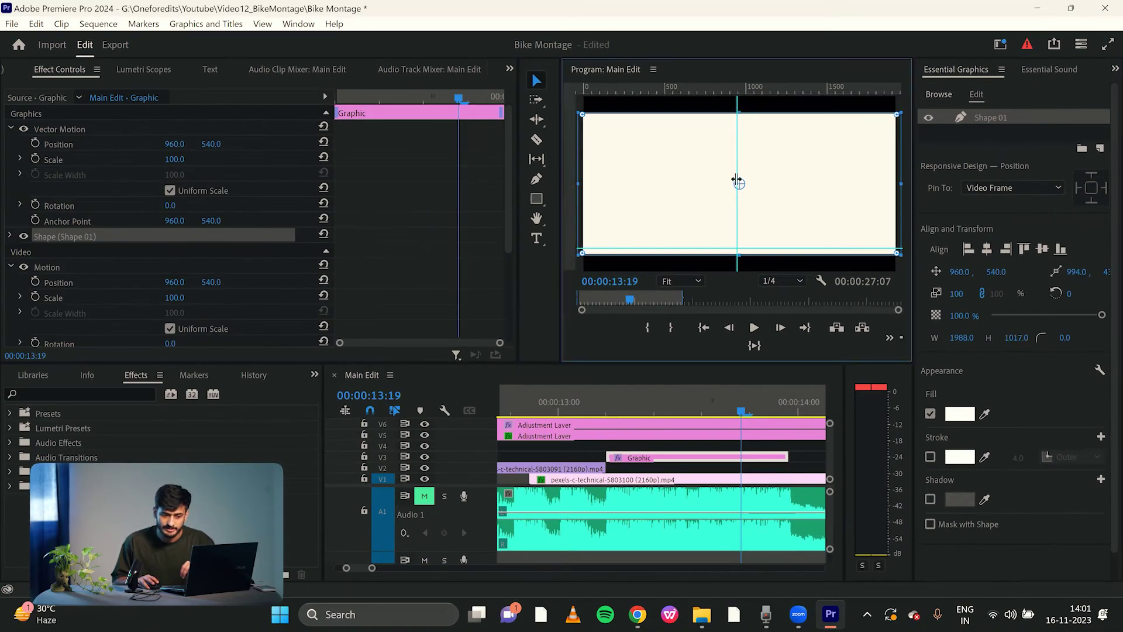
click(768, 445)
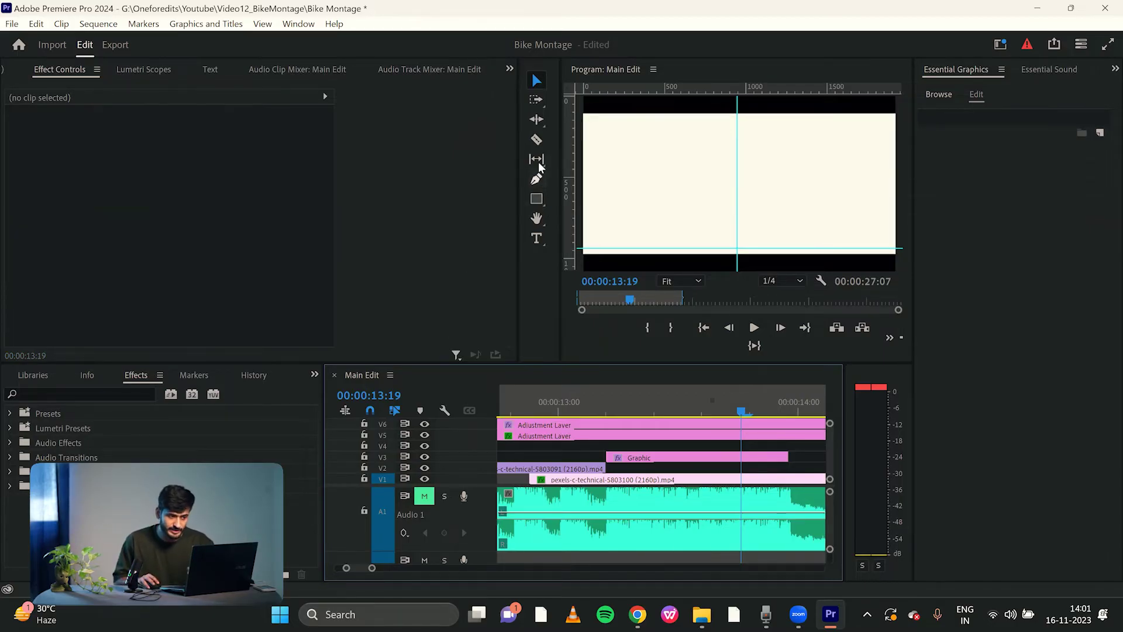
- Cut the white graphic on V3 into one-frame pieces along its whole length with the Razor tool, starting from 00:00:13:05
click(537, 140)
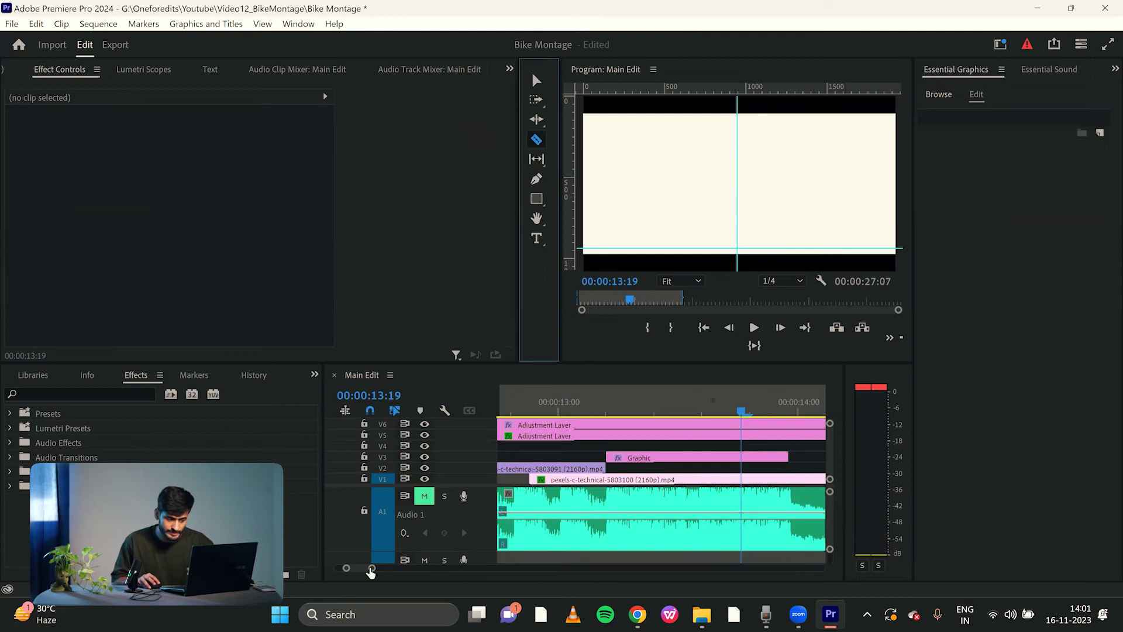
drag(371, 569, 368, 569)
drag(517, 403, 491, 413)
drag(673, 415, 625, 417)
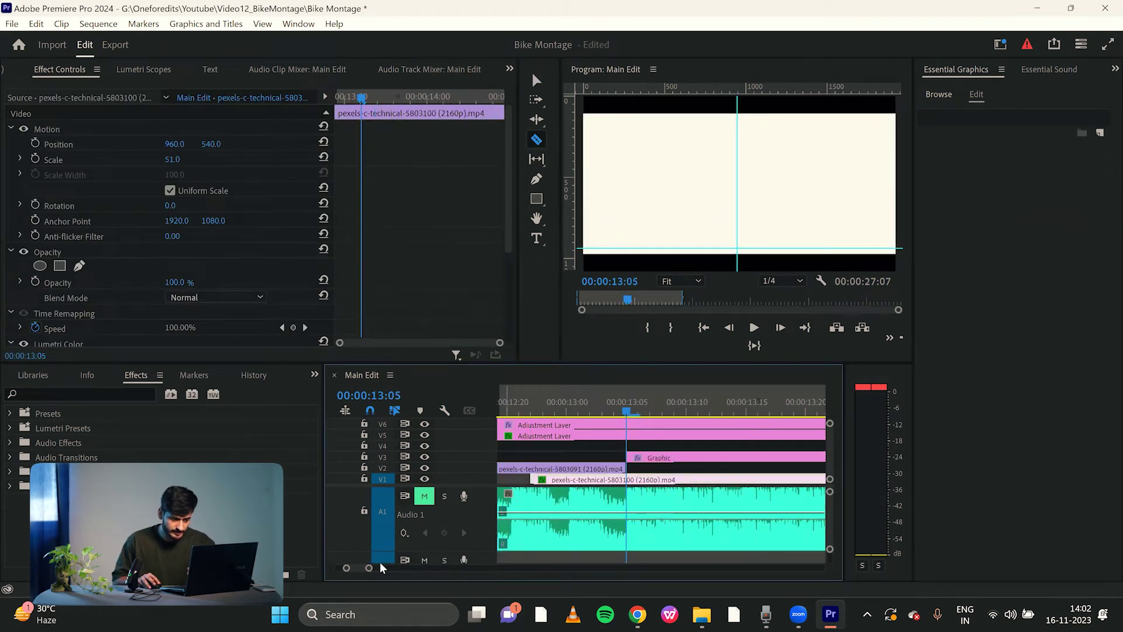
drag(372, 567, 377, 567)
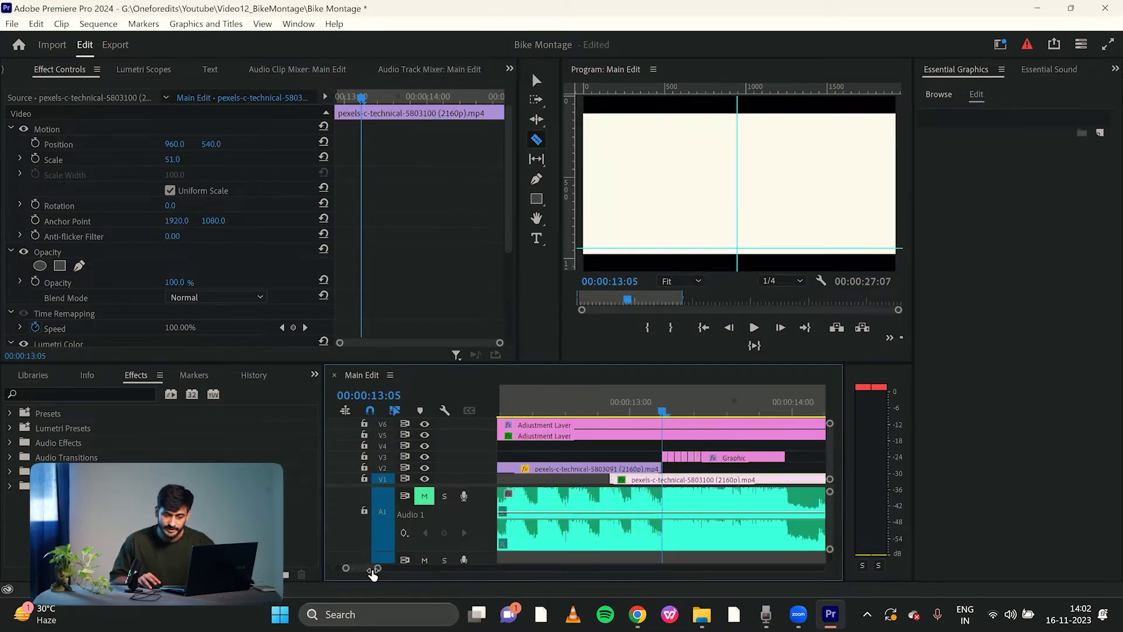
drag(731, 457, 780, 456)
key(v)
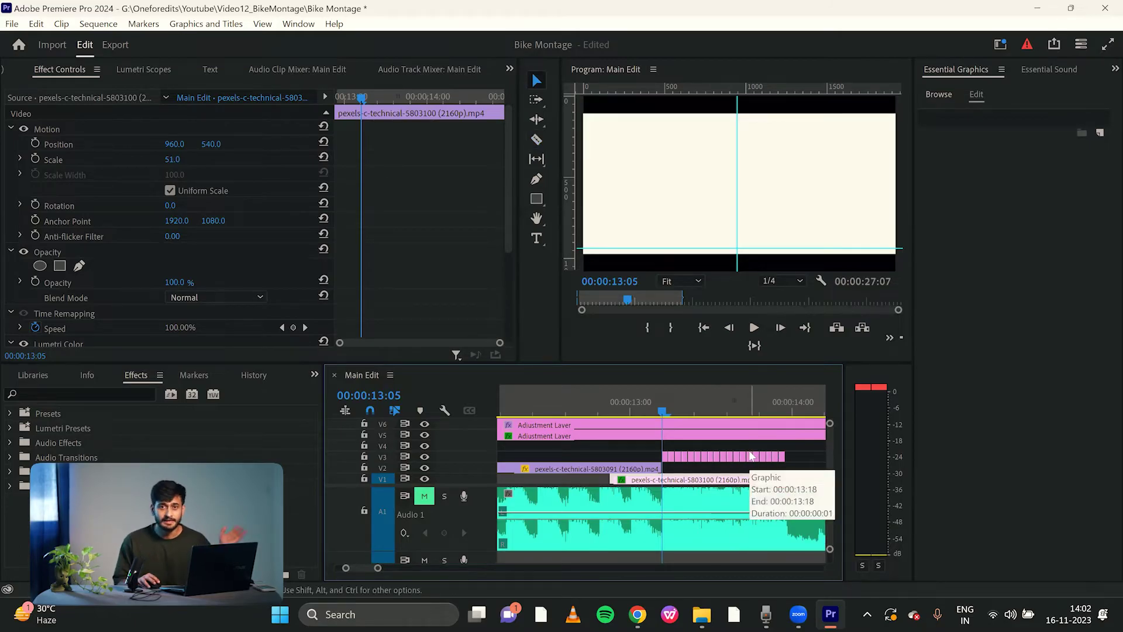
- Delete every second one-frame piece of the white graphic on V3 and scrub through the resulting flashes
click(674, 460)
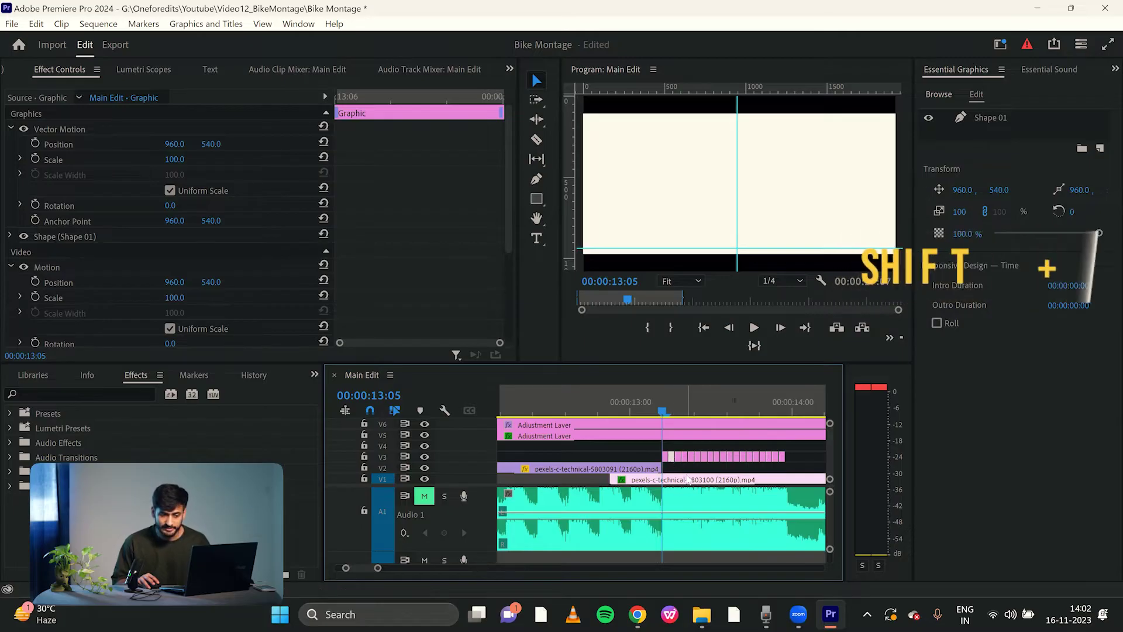
shift+click(684, 457)
shift+click(697, 456)
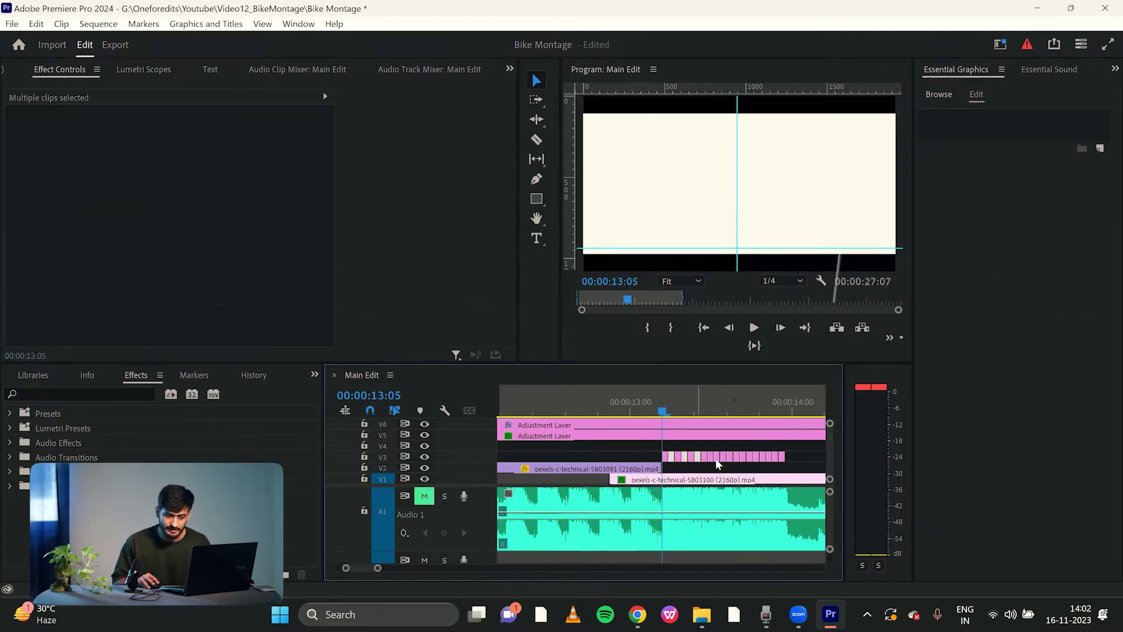
shift+click(710, 457)
shift+click(723, 458)
shift+click(737, 457)
shift+click(749, 458)
shift+click(763, 457)
shift+click(775, 457)
key(Delete)
click(761, 481)
drag(660, 411, 724, 432)
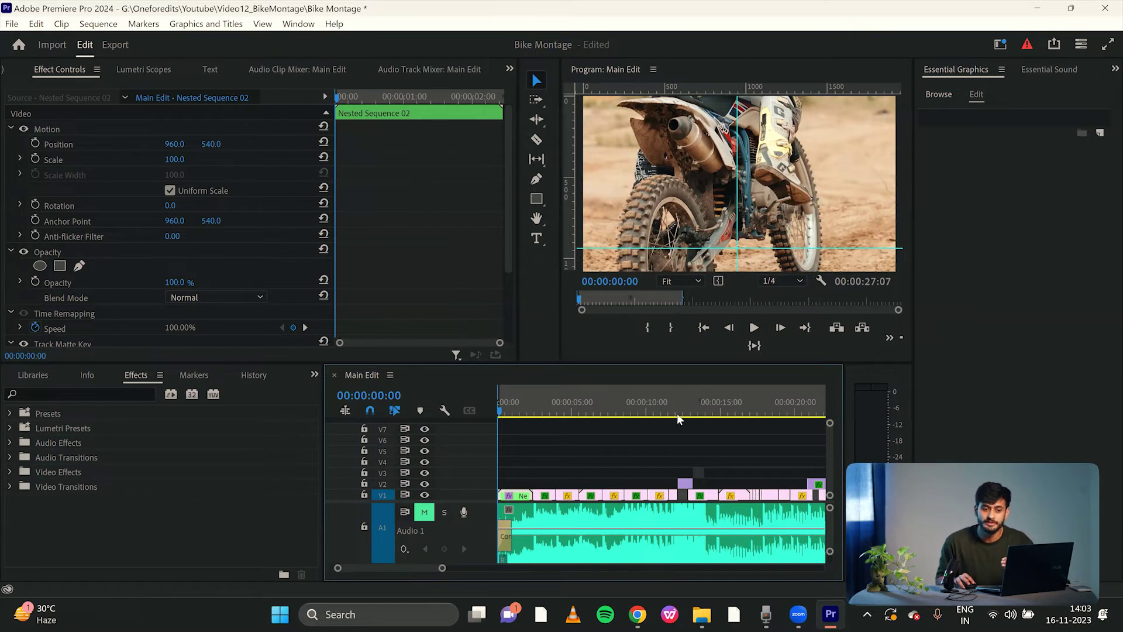
- Create a new adjustment layer in the Bike Montage project
click(502, 473)
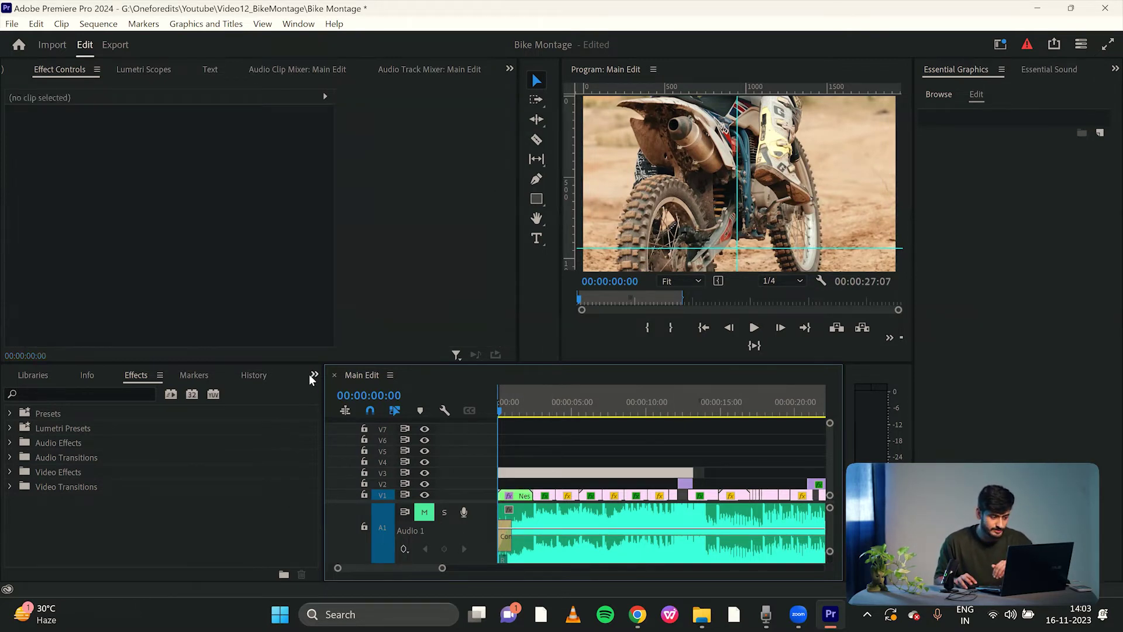
click(313, 376)
click(321, 393)
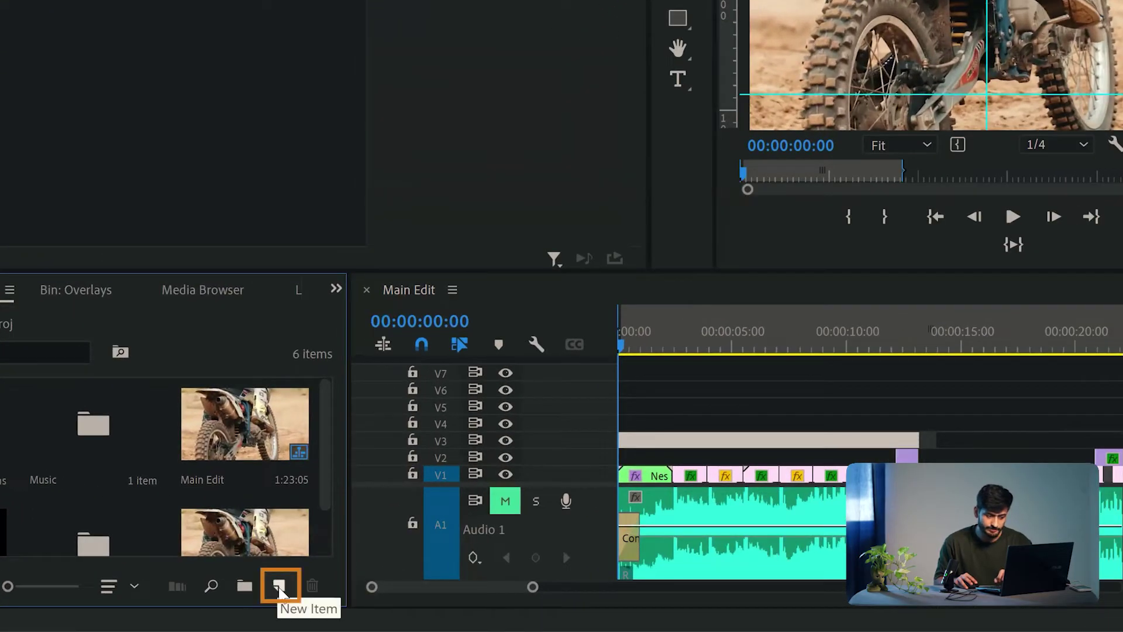
click(280, 588)
click(413, 433)
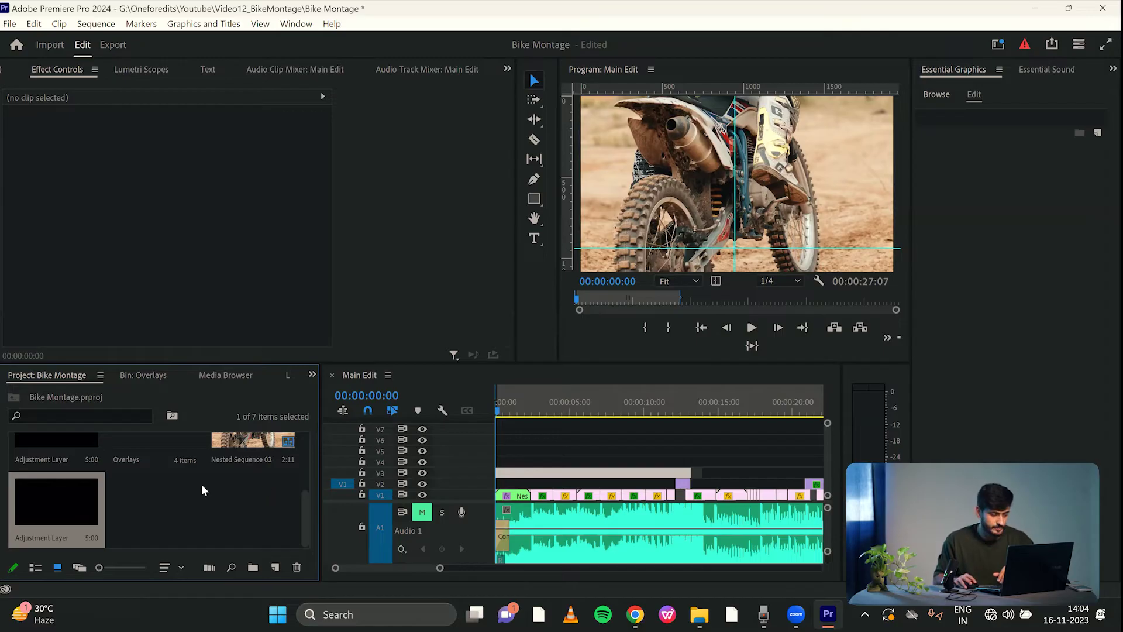
- Place the new adjustment layer on V5 at the start of the sequence and extend it to the end of the last montage clip
drag(97, 506, 539, 468)
drag(440, 568, 547, 568)
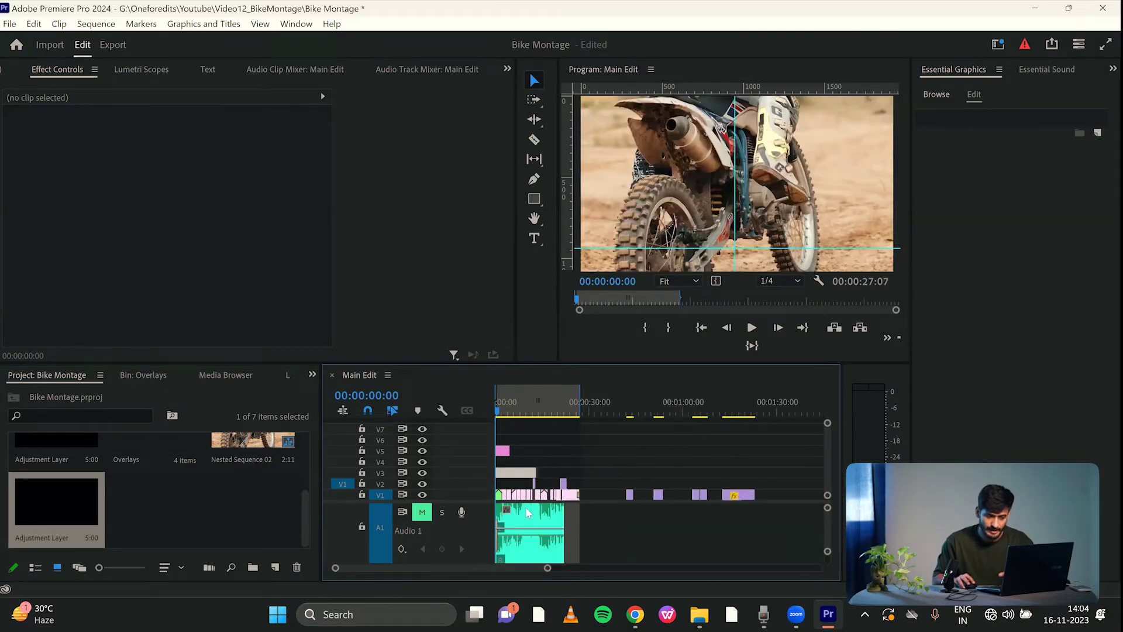
drag(513, 451, 588, 457)
drag(547, 568, 493, 566)
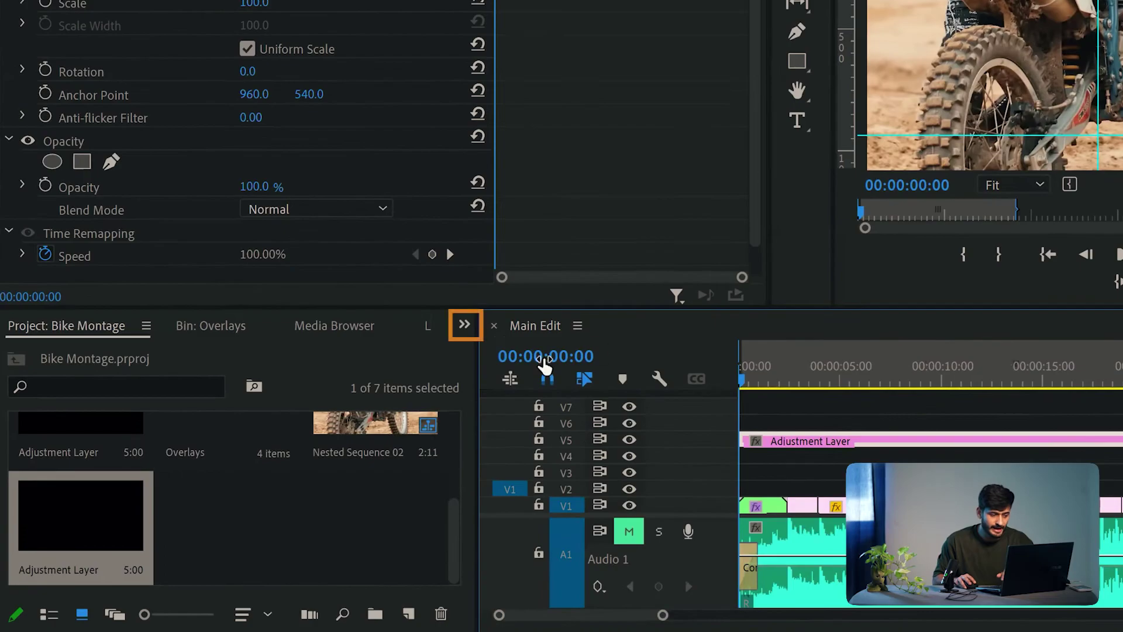
- Search the effects for "crop" and apply the Crop effect to the adjustment layer
click(466, 326)
click(503, 472)
click(142, 355)
text(crop)
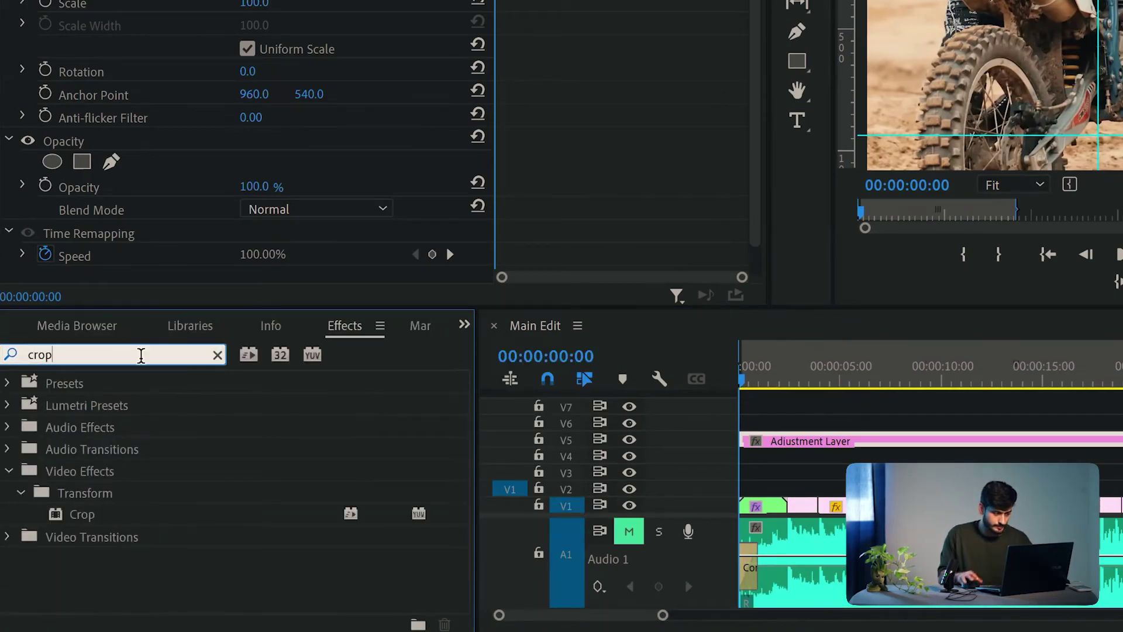
drag(139, 512, 838, 444)
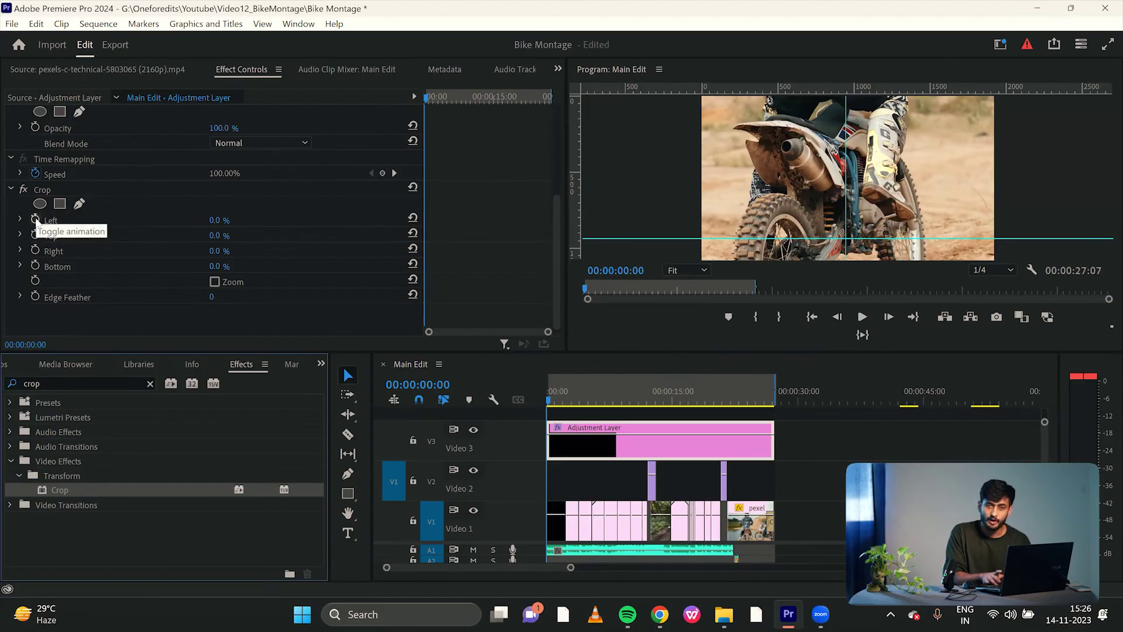
- Enable keyframing for Crop Top at 00:00:00:00 and set both Top and Bottom to 10%
click(35, 234)
click(284, 297)
text(10)
key(Return)
click(272, 337)
text(2)
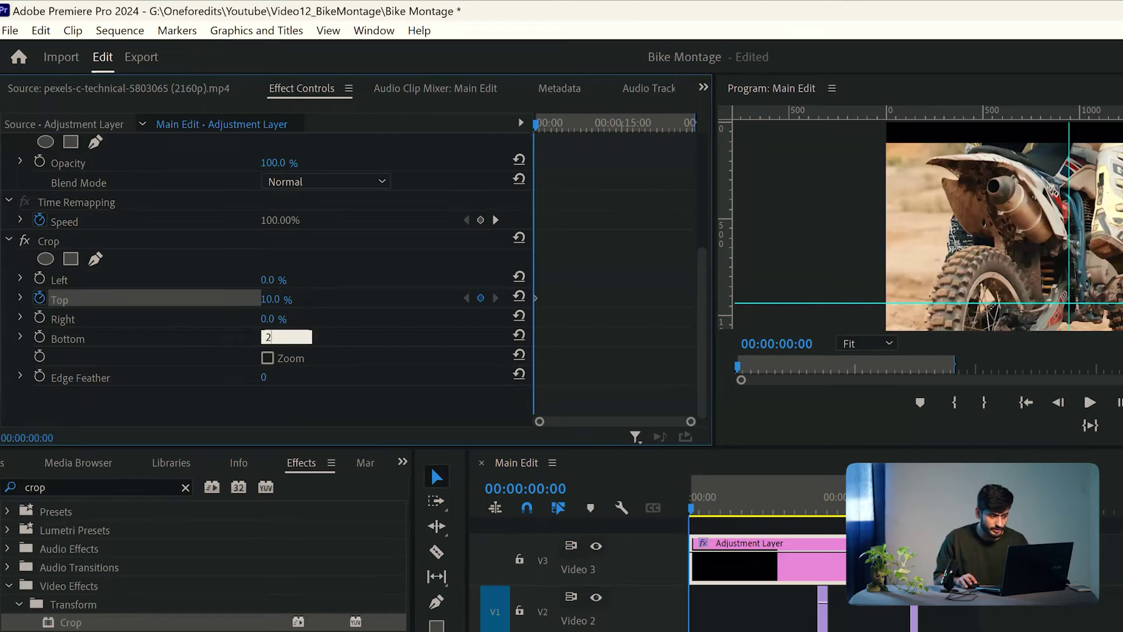
text(0)
key(Return)
click(271, 339)
text(10)
key(Return)
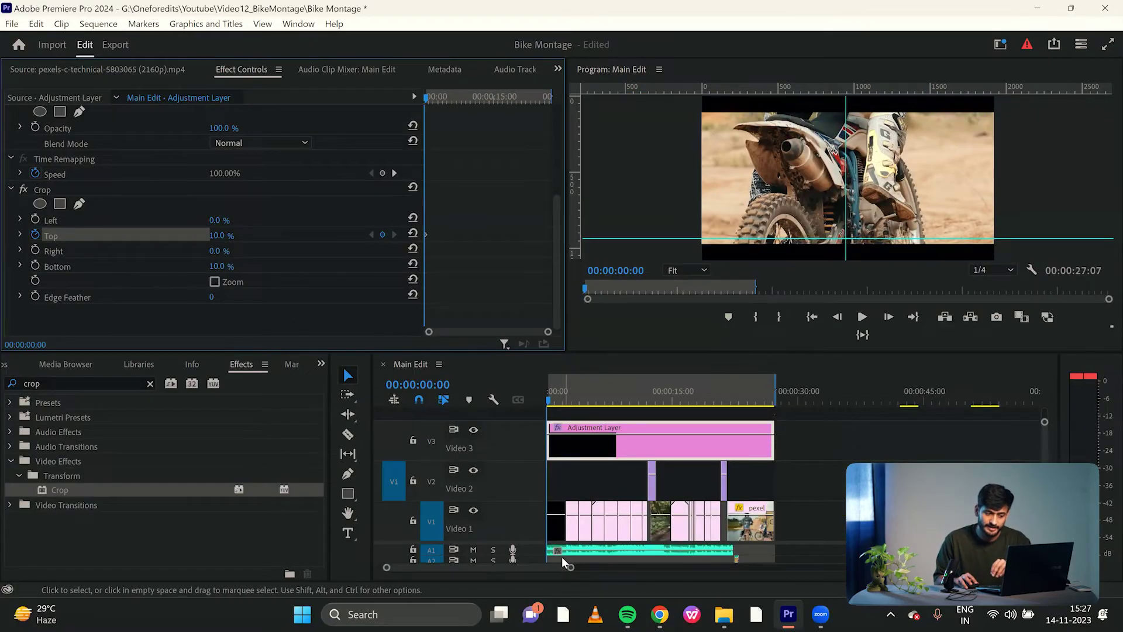
- Enable keyframing for Crop Bottom and move the Top and Bottom keyframes a few seconds into the adjustment layer
drag(557, 569, 495, 568)
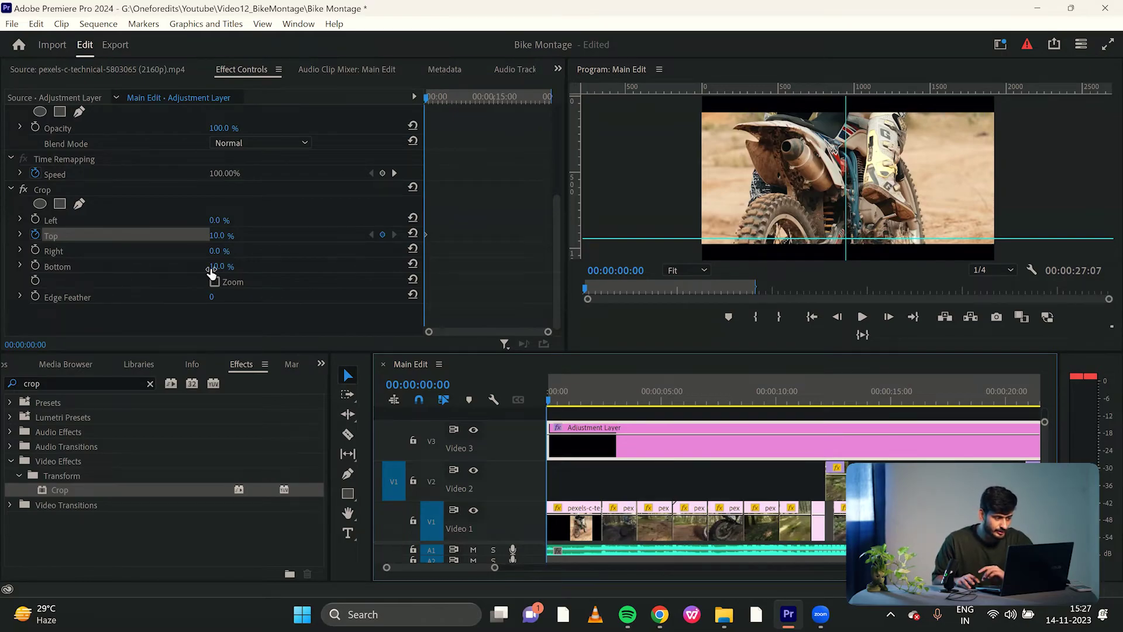
click(35, 266)
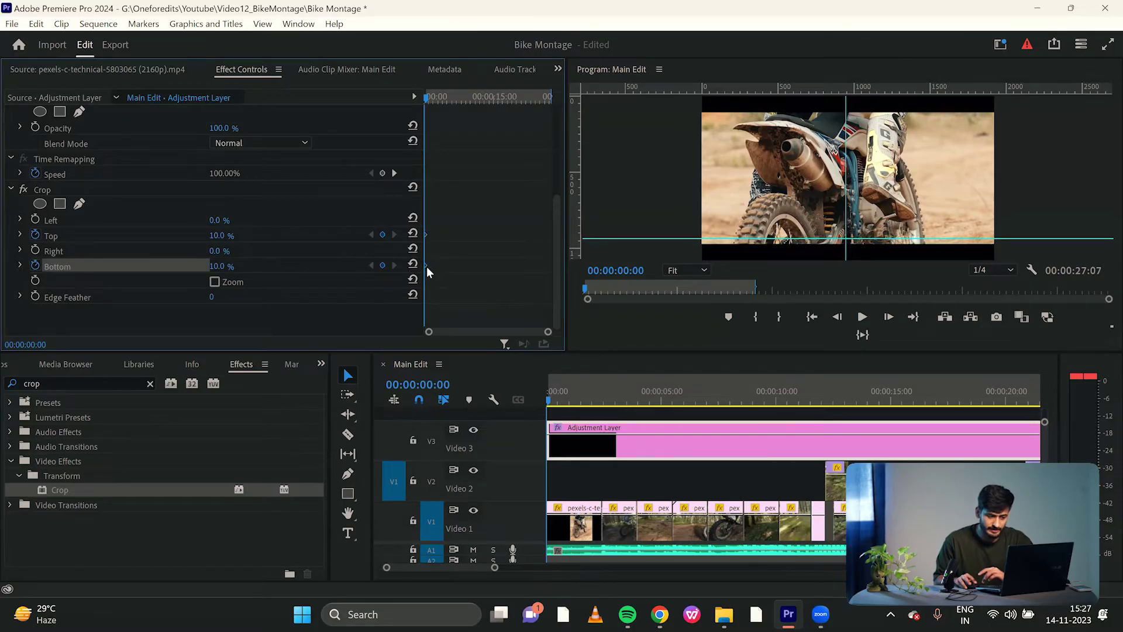
drag(441, 269, 447, 271)
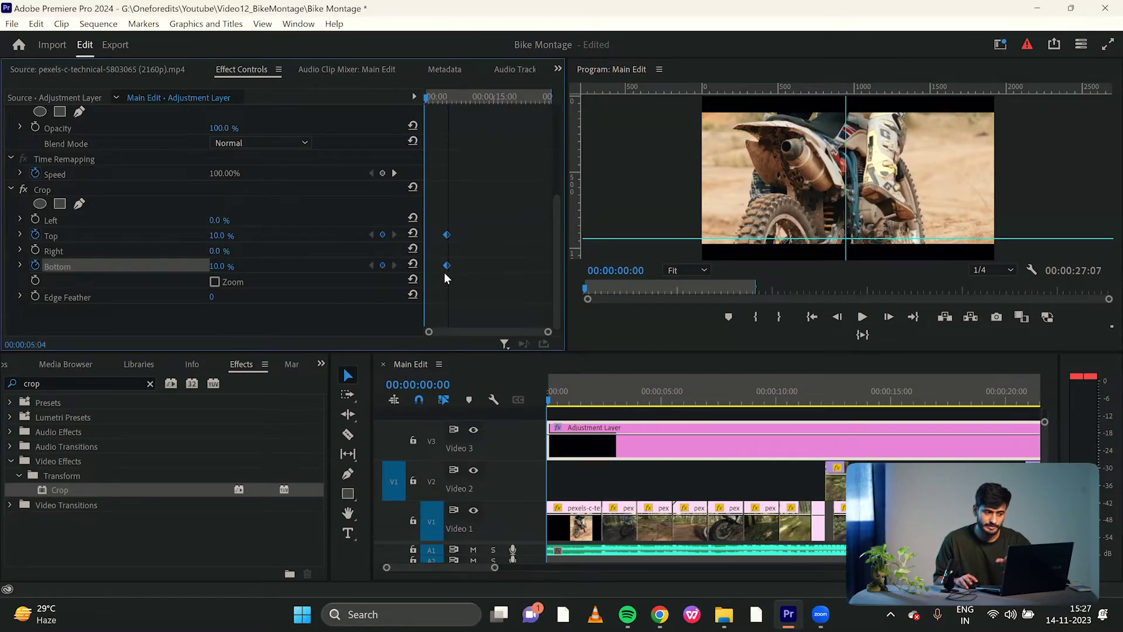
- Set Crop Top and Bottom to 50% at 00:00:00:00 and scrub through the opening of the black bars
click(229, 231)
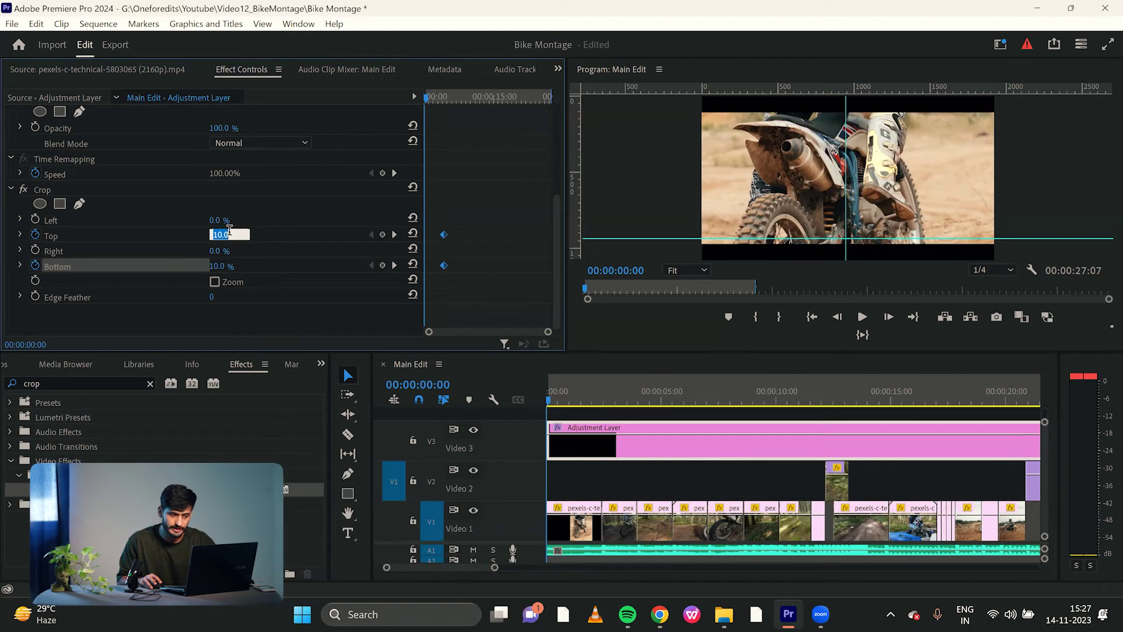
key(Return)
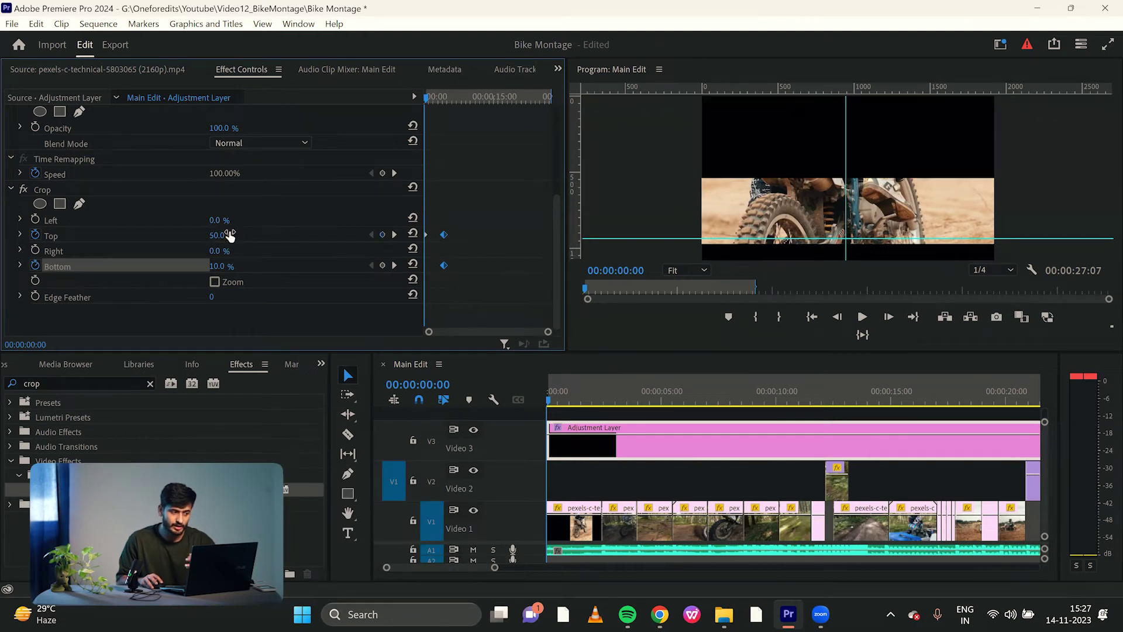
click(228, 265)
text(50)
key(Return)
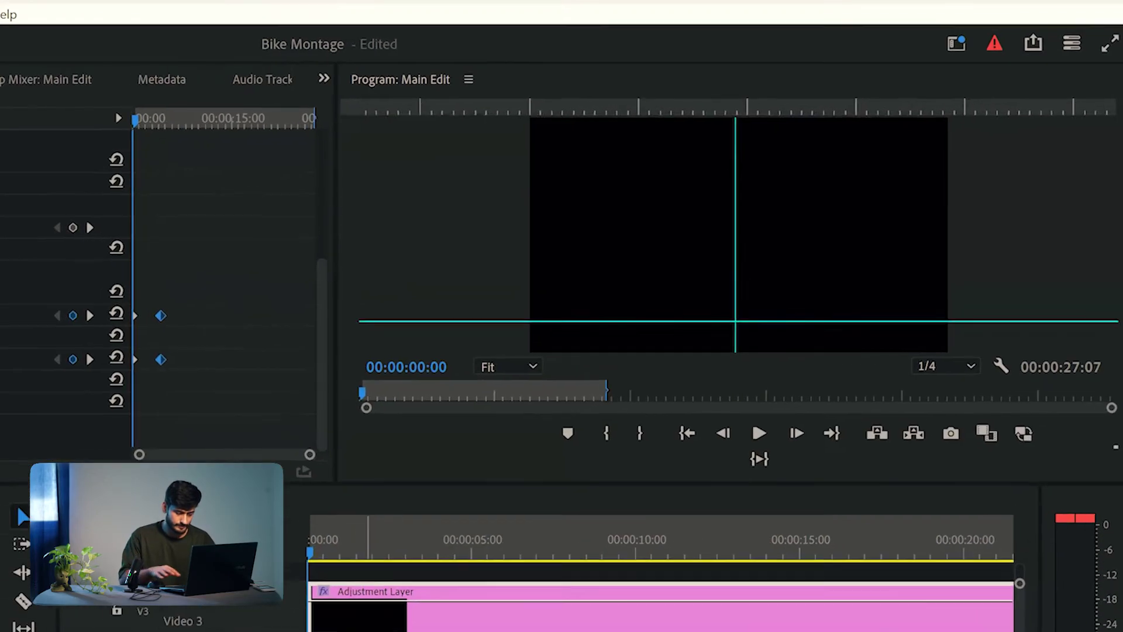
click(588, 553)
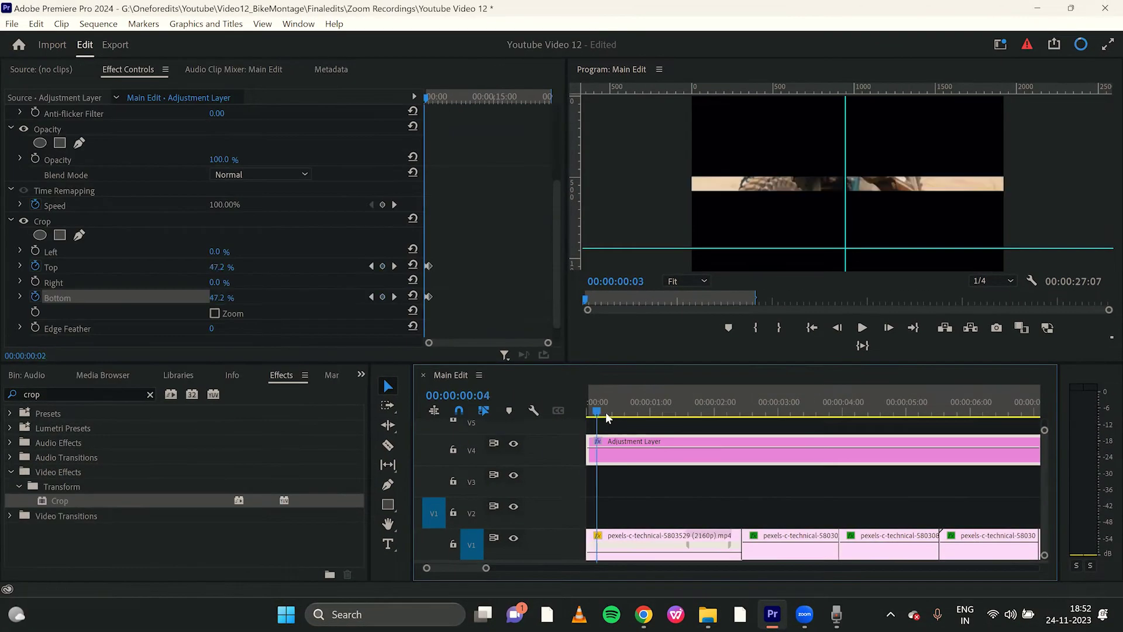
drag(620, 415, 657, 423)
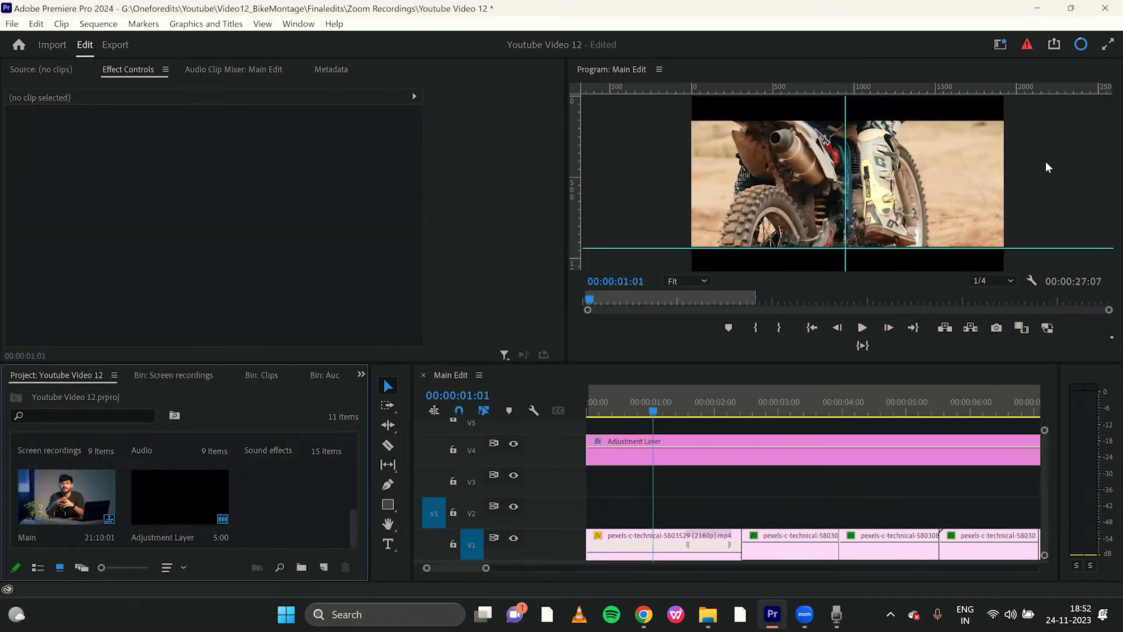
- Place the vintage-film-scan overlay from the Overlays bin at the start of V3 and trim its end to the first clip's end
scroll(269, 521, up, 2)
double_click(201, 497)
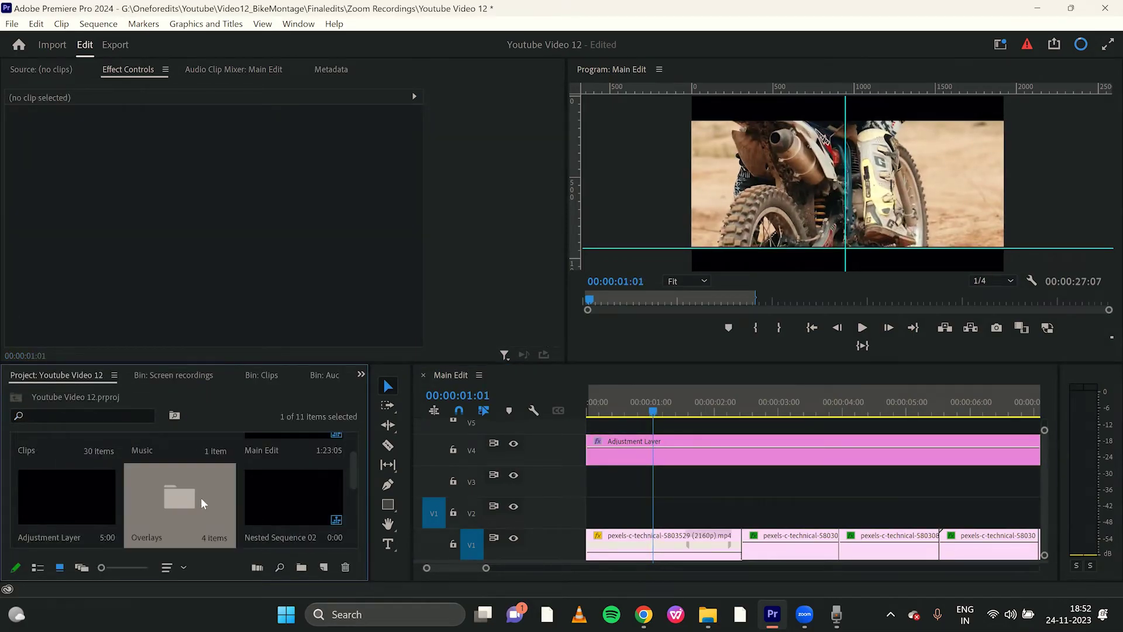
drag(181, 468, 588, 489)
drag(762, 486, 690, 485)
- Set the vintage film overlay's blend mode to Screen
click(332, 294)
click(96, 300)
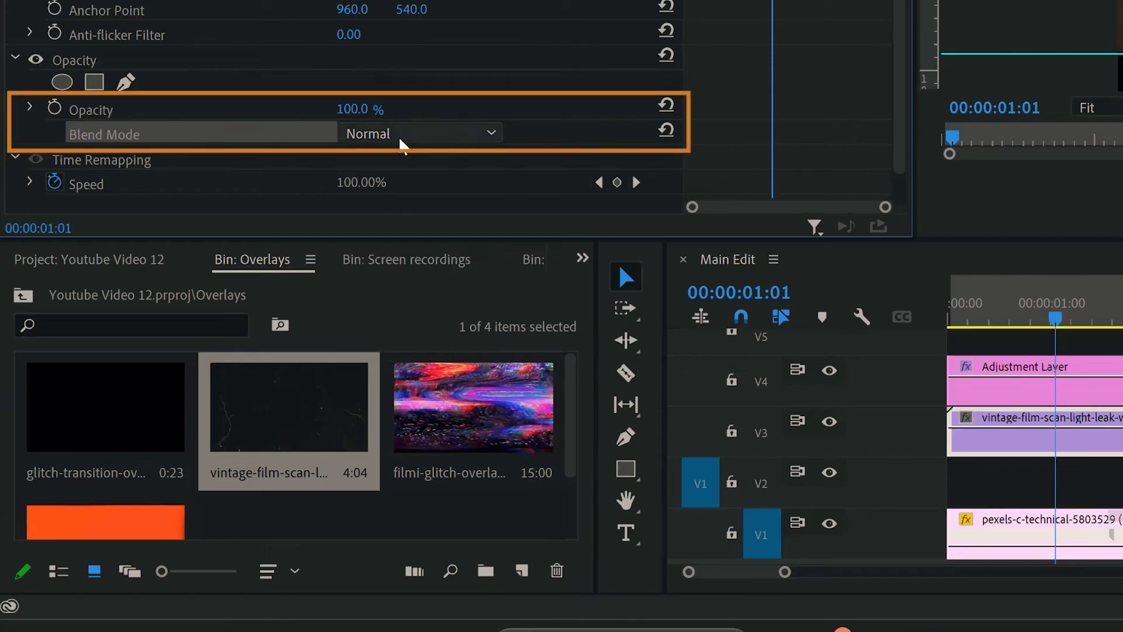
click(401, 140)
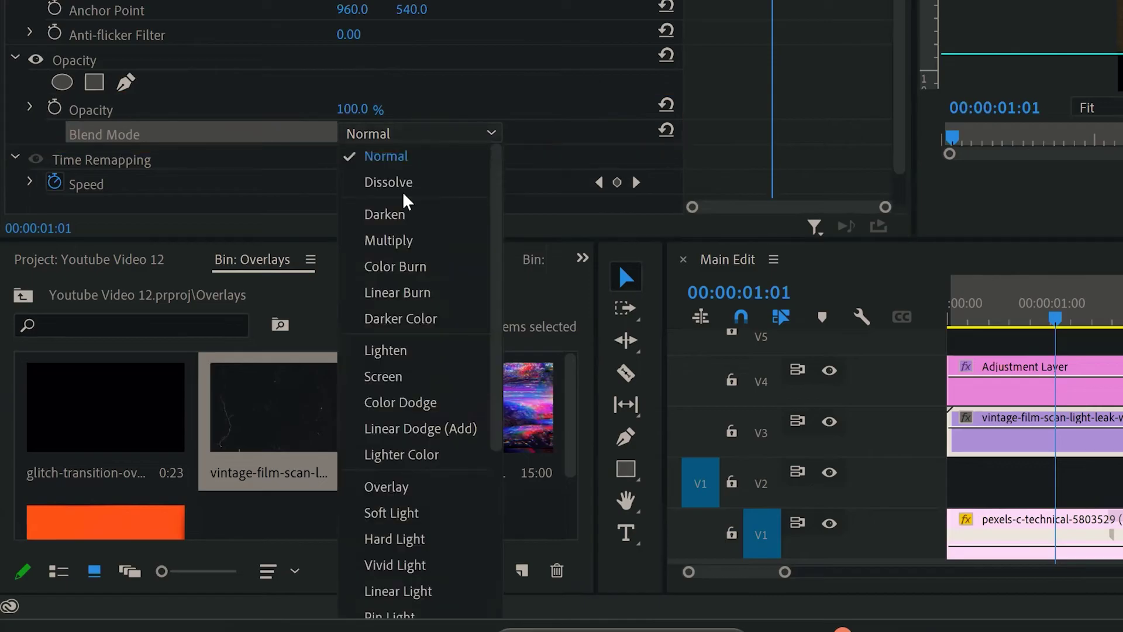
click(408, 369)
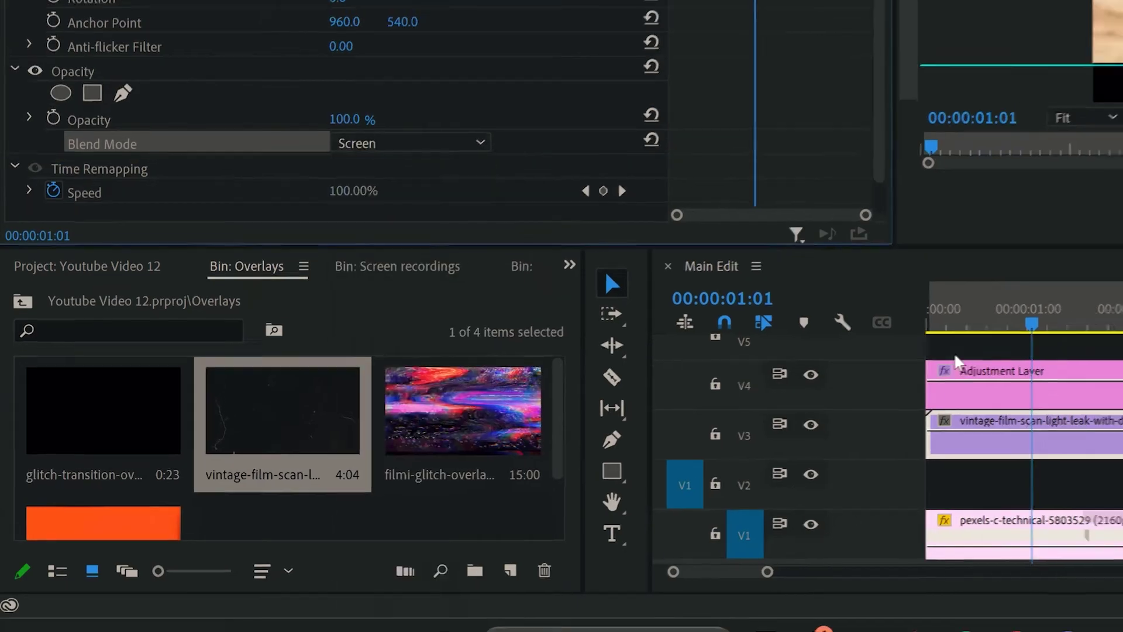
click(966, 319)
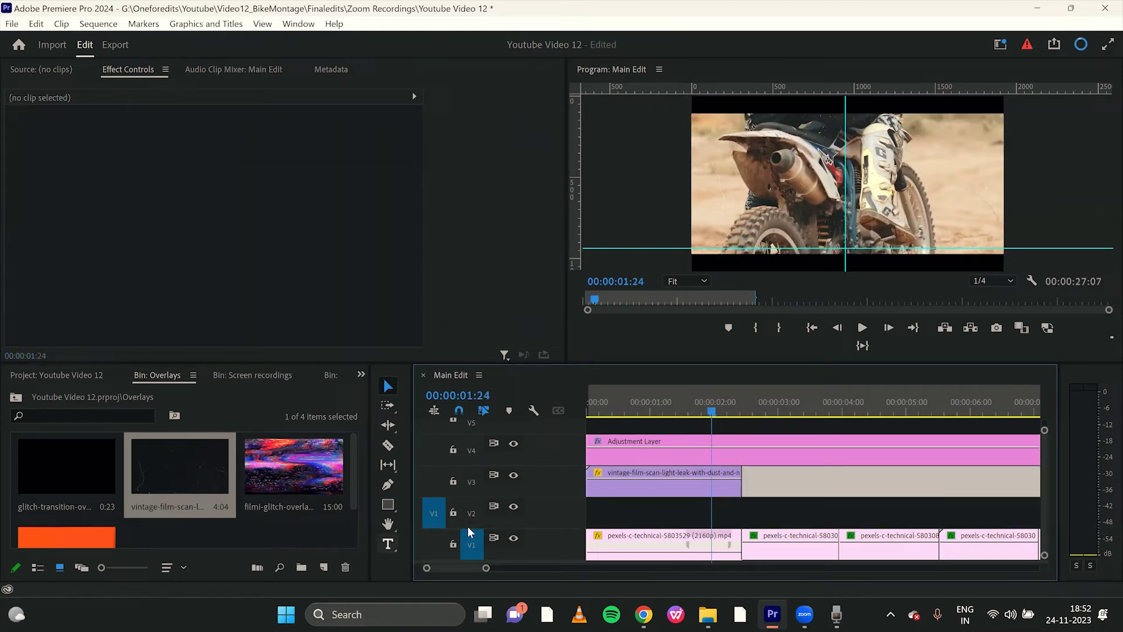
- Add the text "BIKE" over the upper part of the video at 00:00:01:24 with the Type tool and return to the Selection tool
key(t)
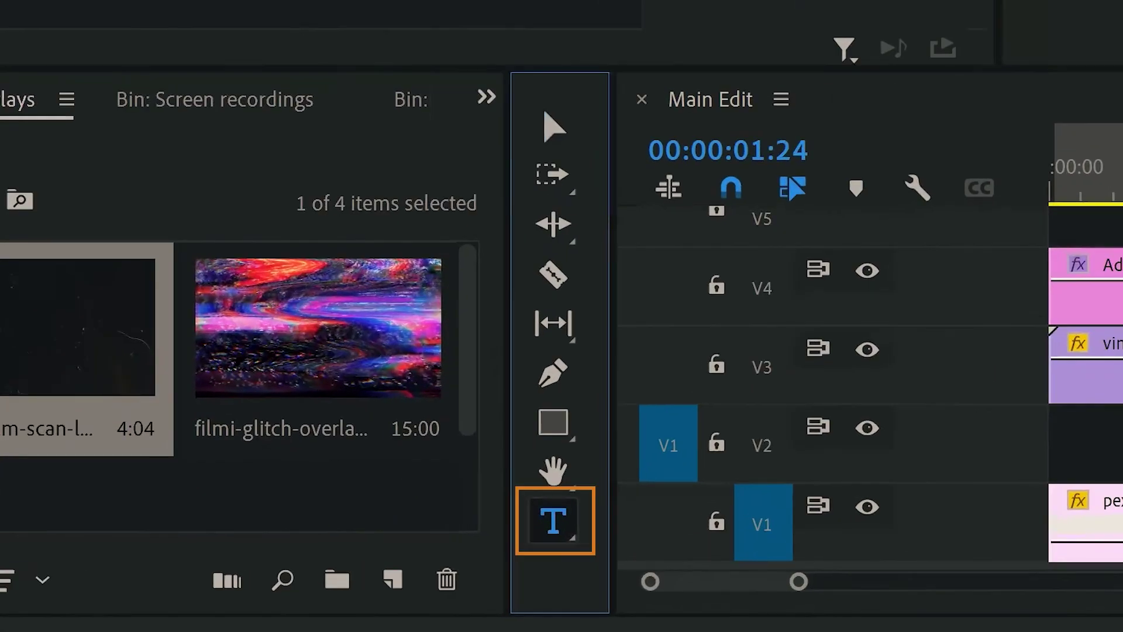
click(773, 134)
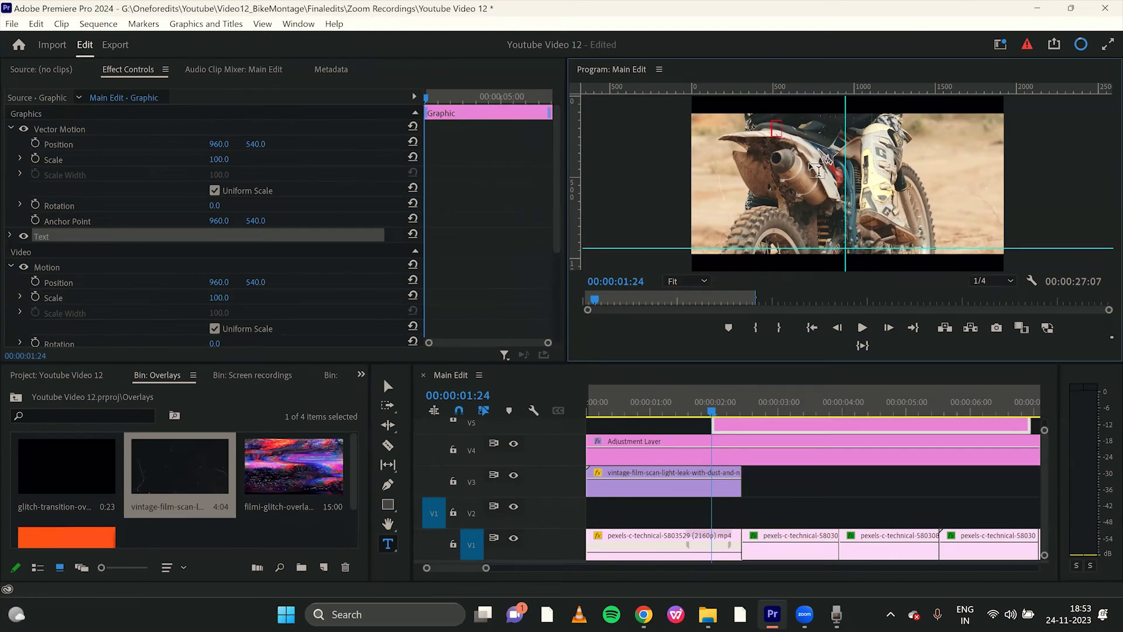
text(BIKE)
click(387, 388)
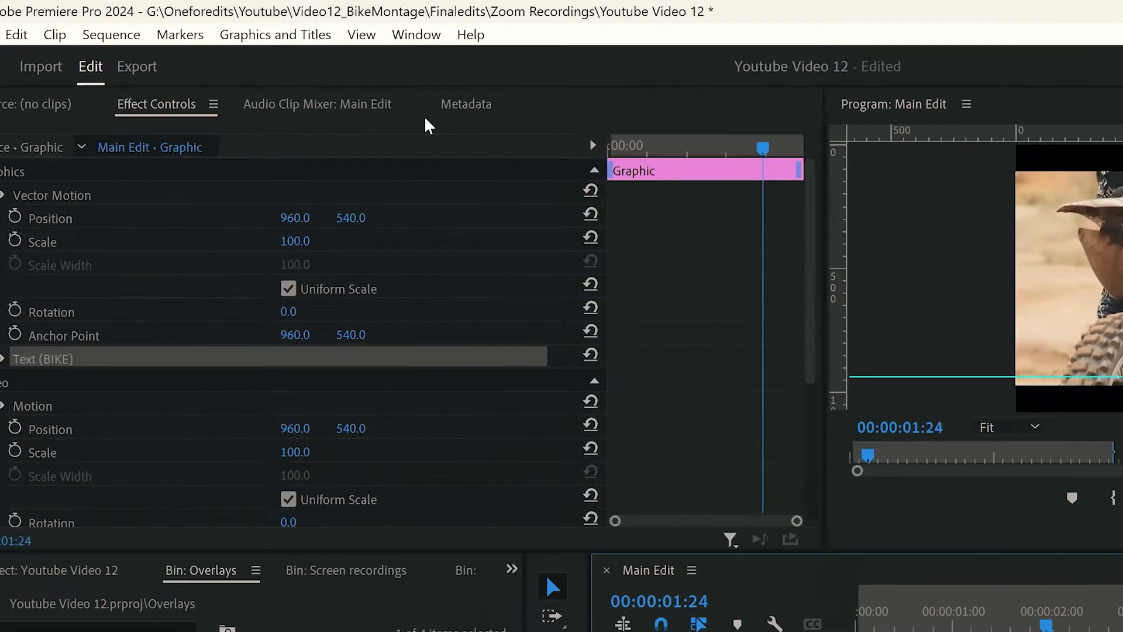
- Switch to the Captions and Graphics workspace and centre the BIKE text horizontally and vertically in the frame
click(298, 24)
mouse_move(310, 40)
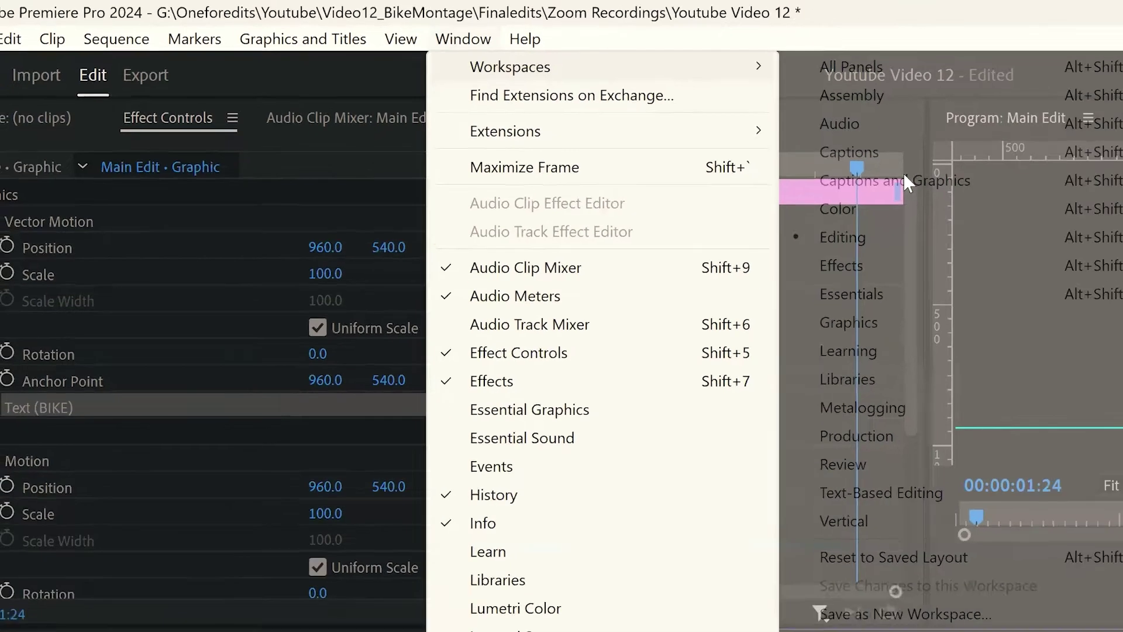
click(1100, 228)
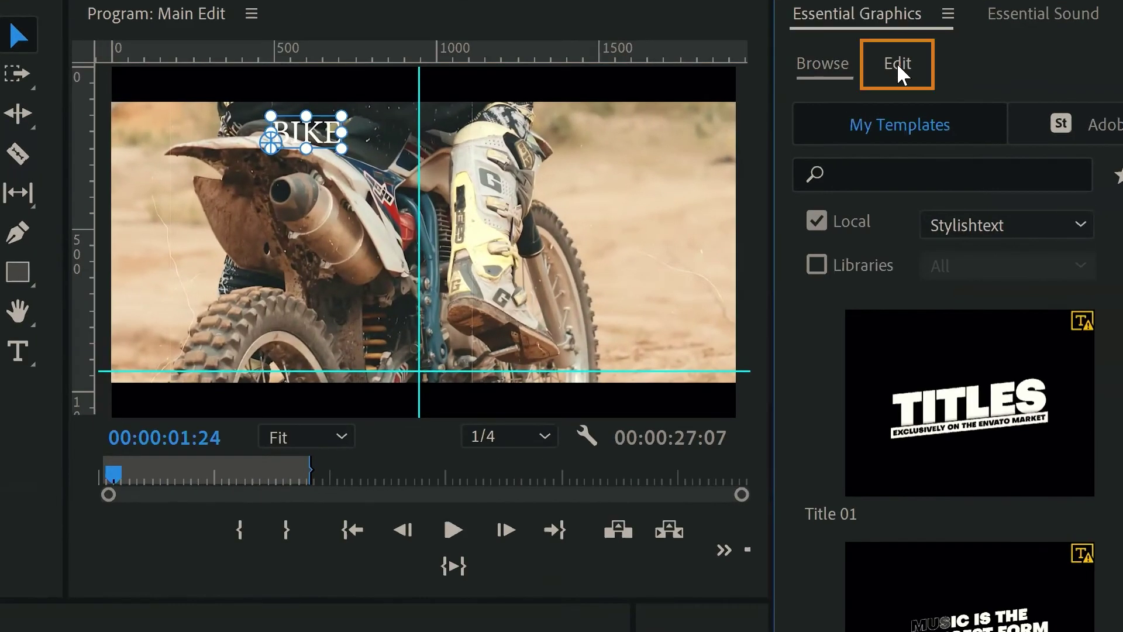
click(897, 62)
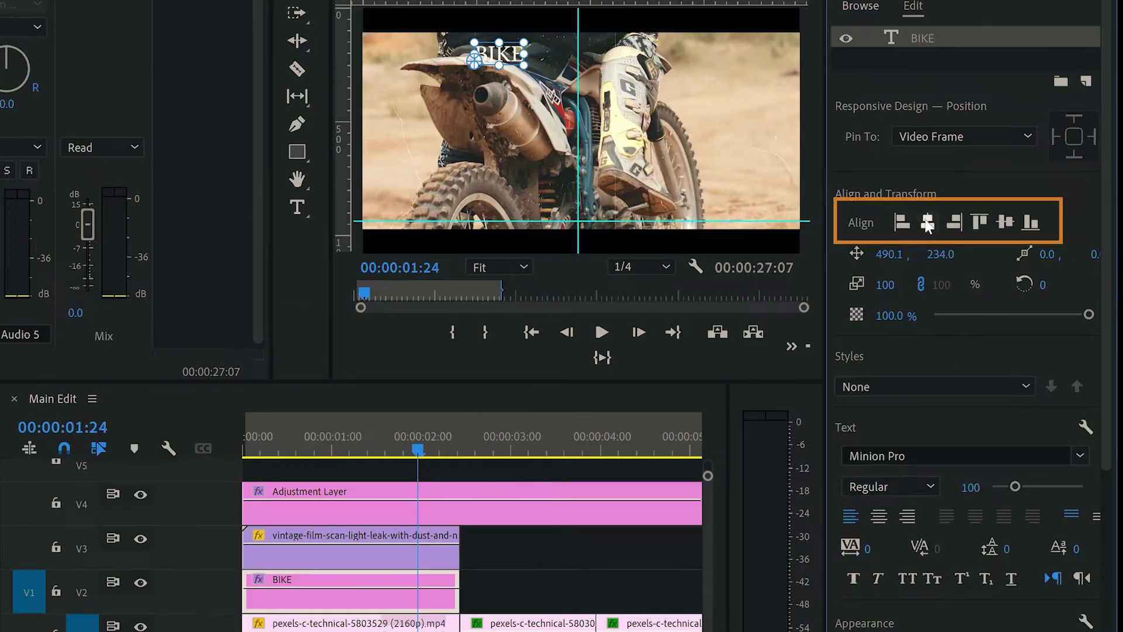
click(1005, 222)
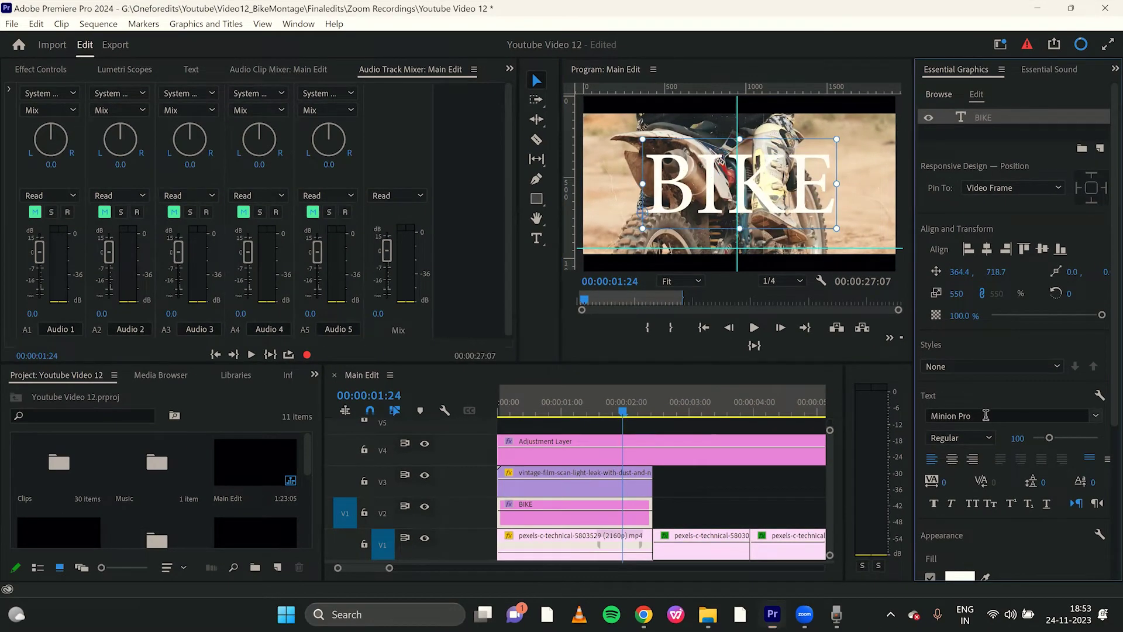
- Change the BIKE text's font to Montserrat ExtraBold
click(986, 414)
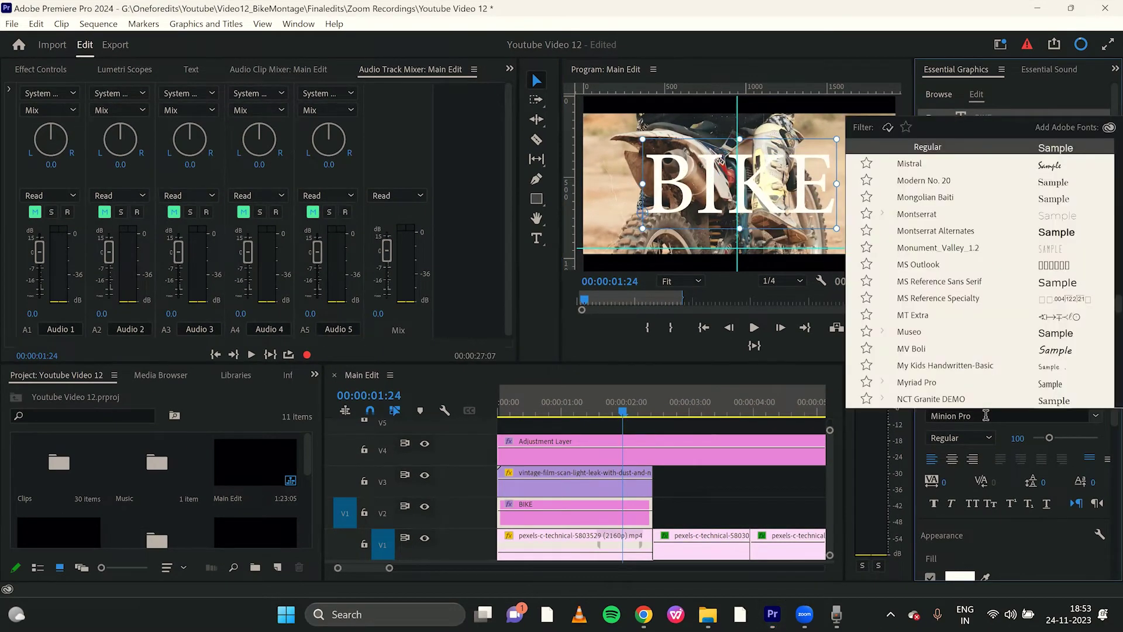
text(mont)
click(936, 382)
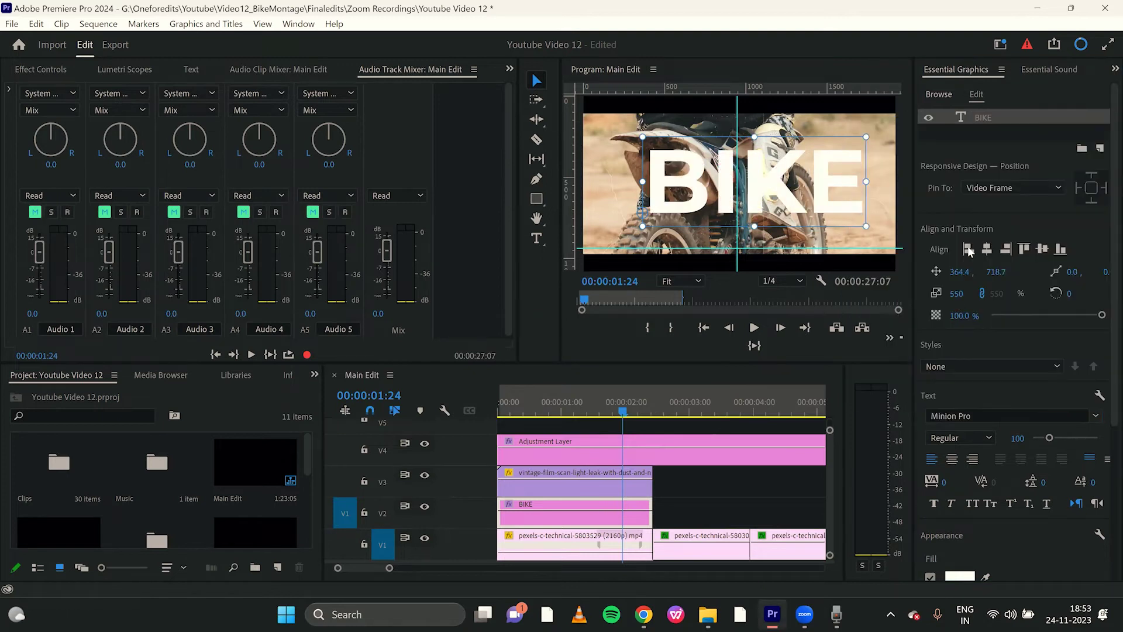
- Enlarge the BIKE text to a scale of 712% and recentre it in the frame both ways
drag(854, 229, 868, 238)
drag(581, 119, 579, 118)
click(987, 249)
click(1044, 250)
click(995, 127)
click(989, 121)
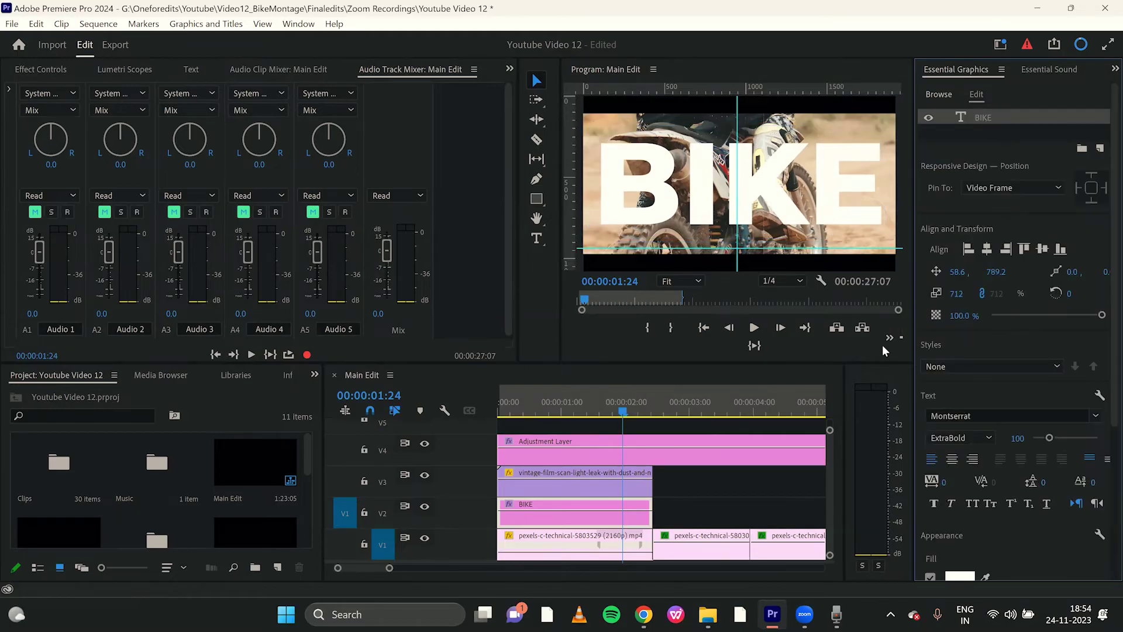
- Nest the first bike clip on V1, keeping the suggested sequence name
click(705, 476)
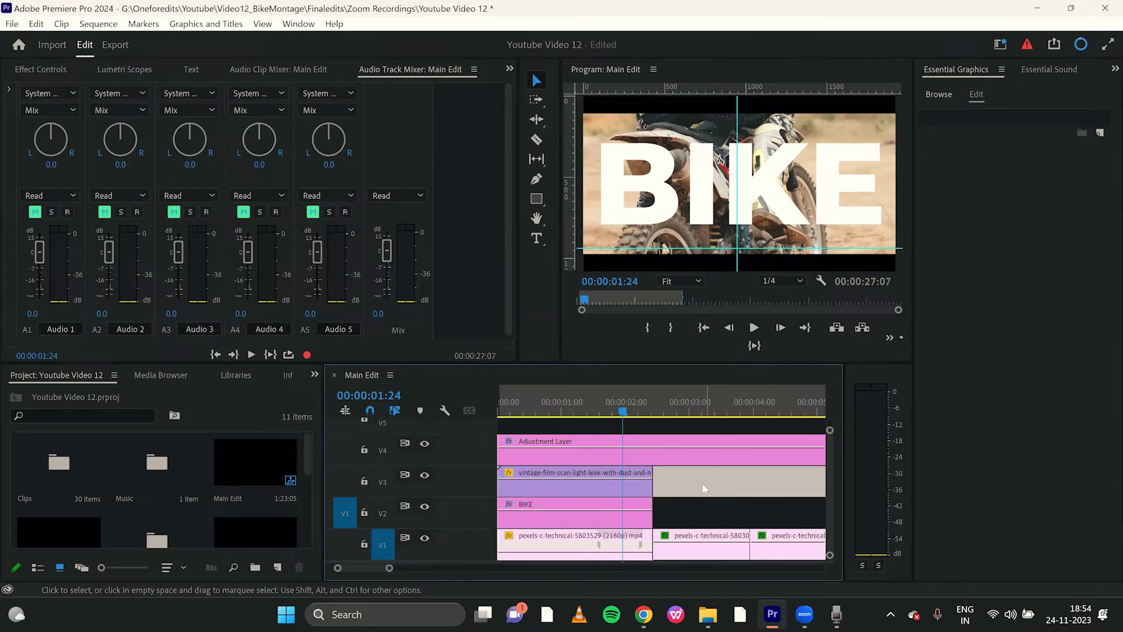
key(Delete)
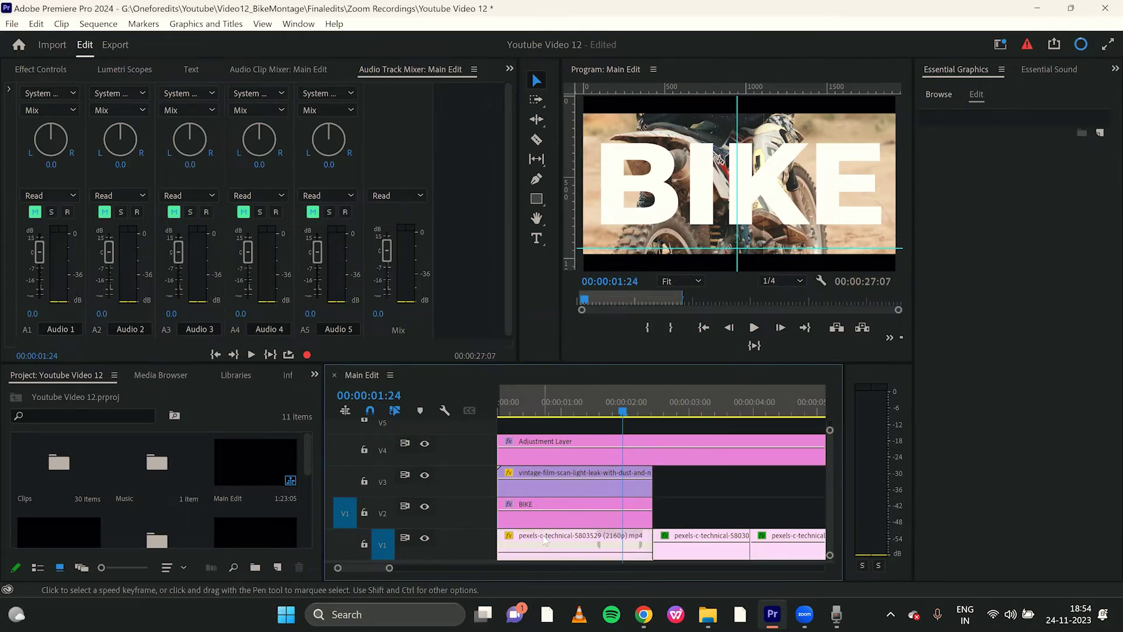
right_click(544, 541)
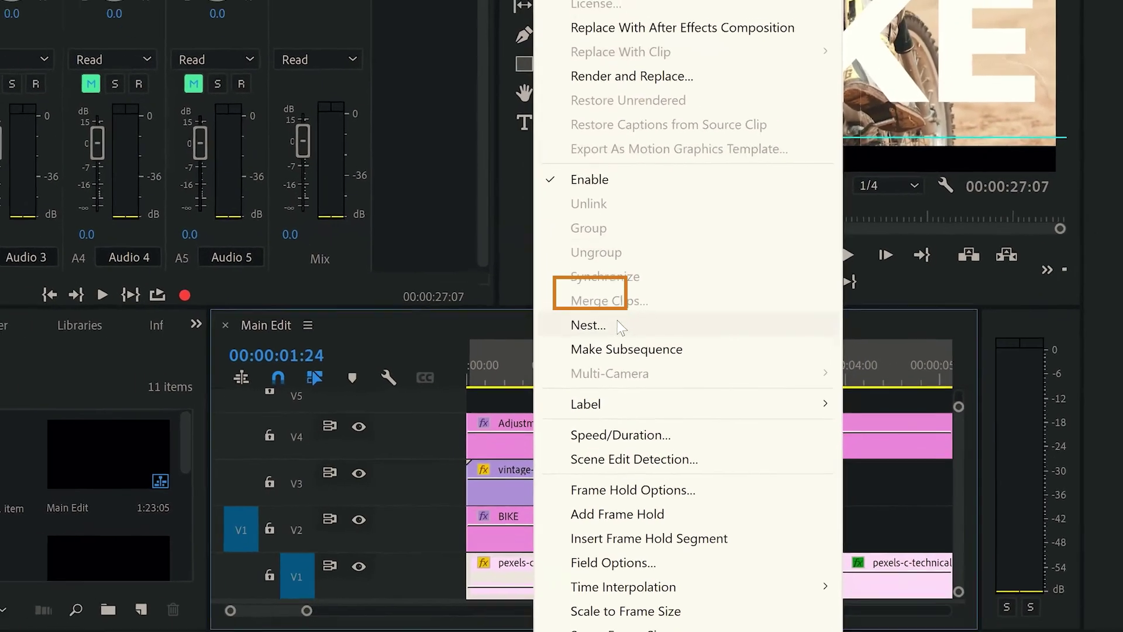
click(608, 347)
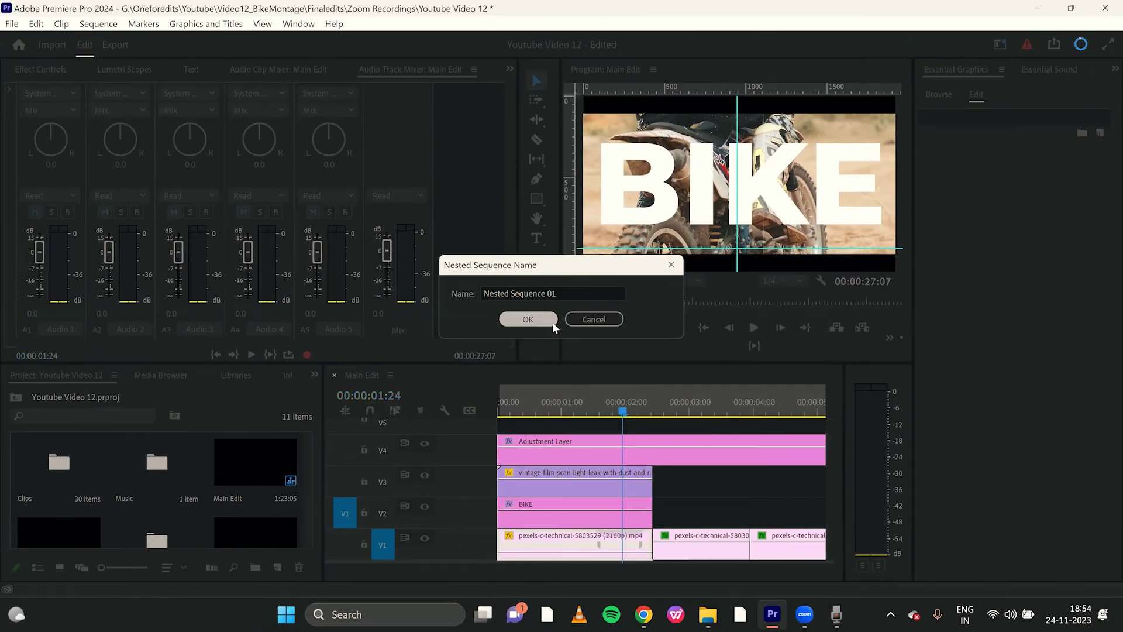
click(553, 320)
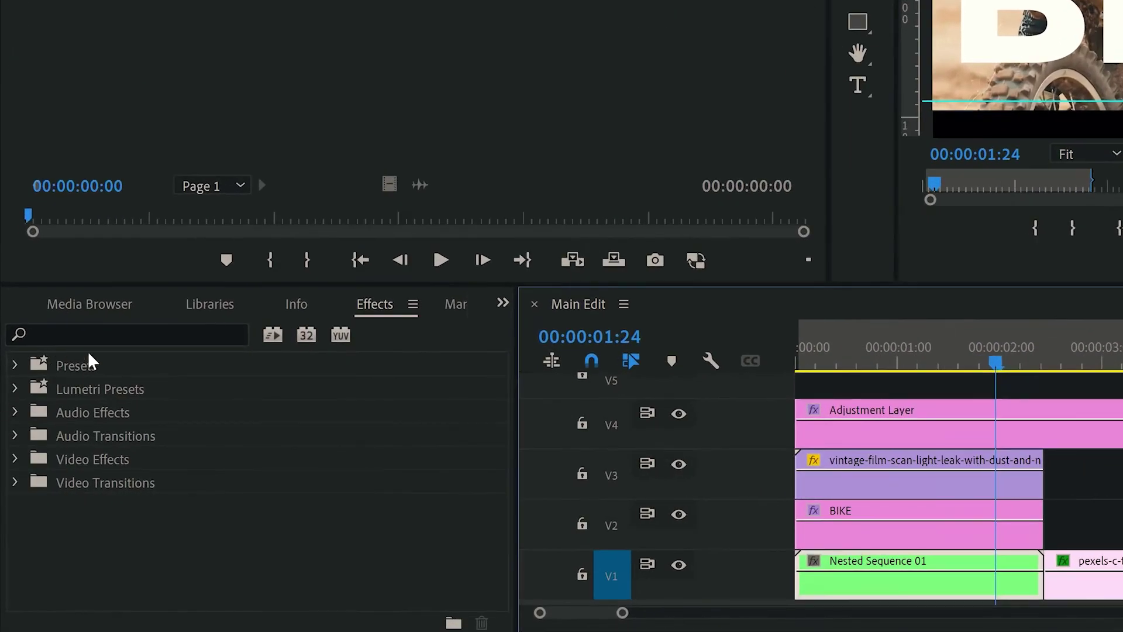
- Find the Track Matte Key effect and apply it to the nested sequence on V1
click(100, 333)
text(track)
drag(144, 507, 839, 588)
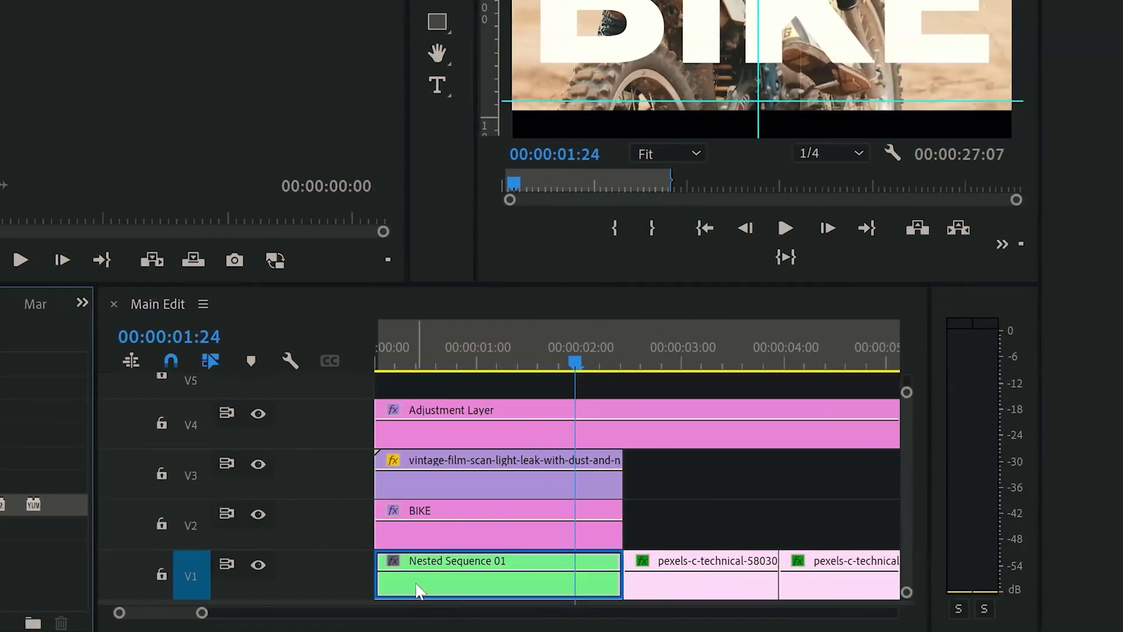
drag(416, 584, 416, 585)
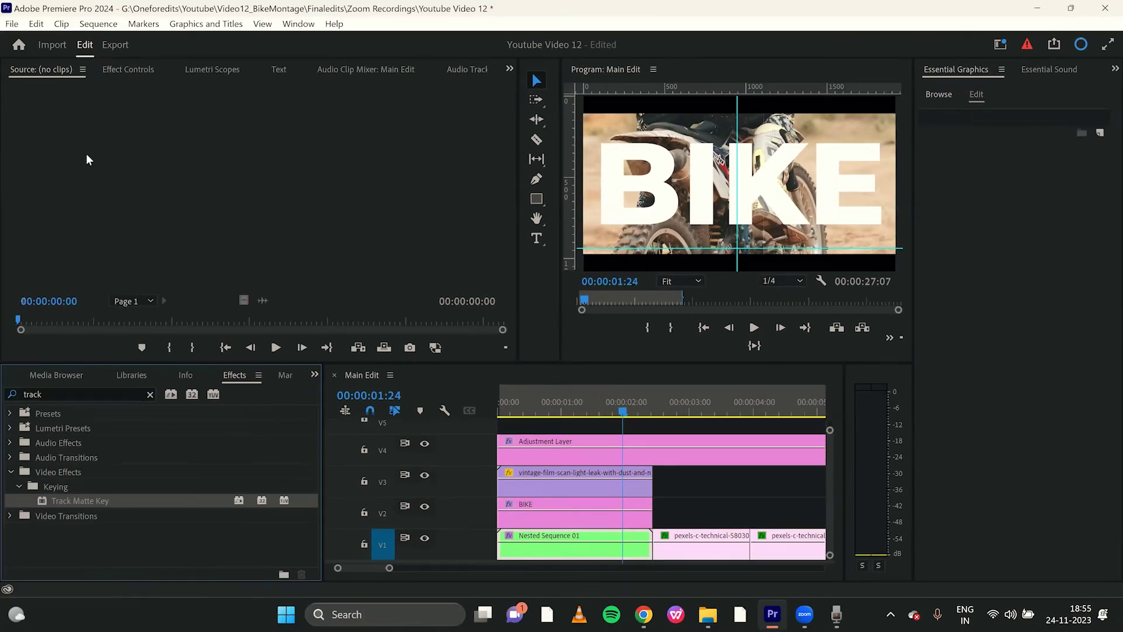
- Set the nested sequence's Track Matte Key matte to Video 2
click(125, 71)
scroll(123, 284, down, 4)
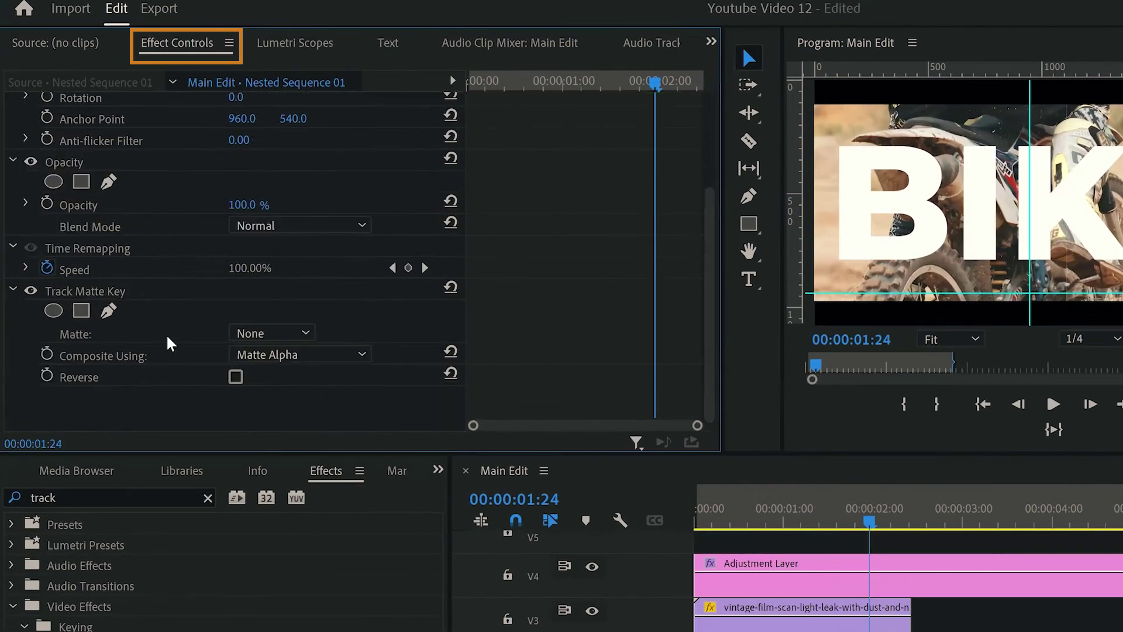
click(126, 287)
click(234, 333)
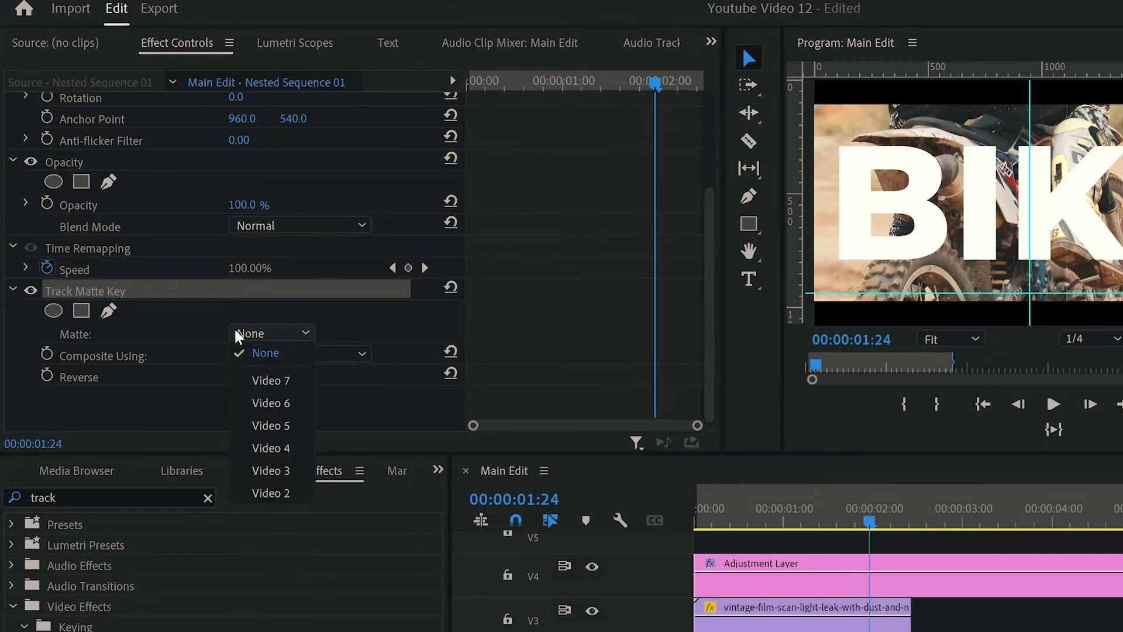
click(283, 500)
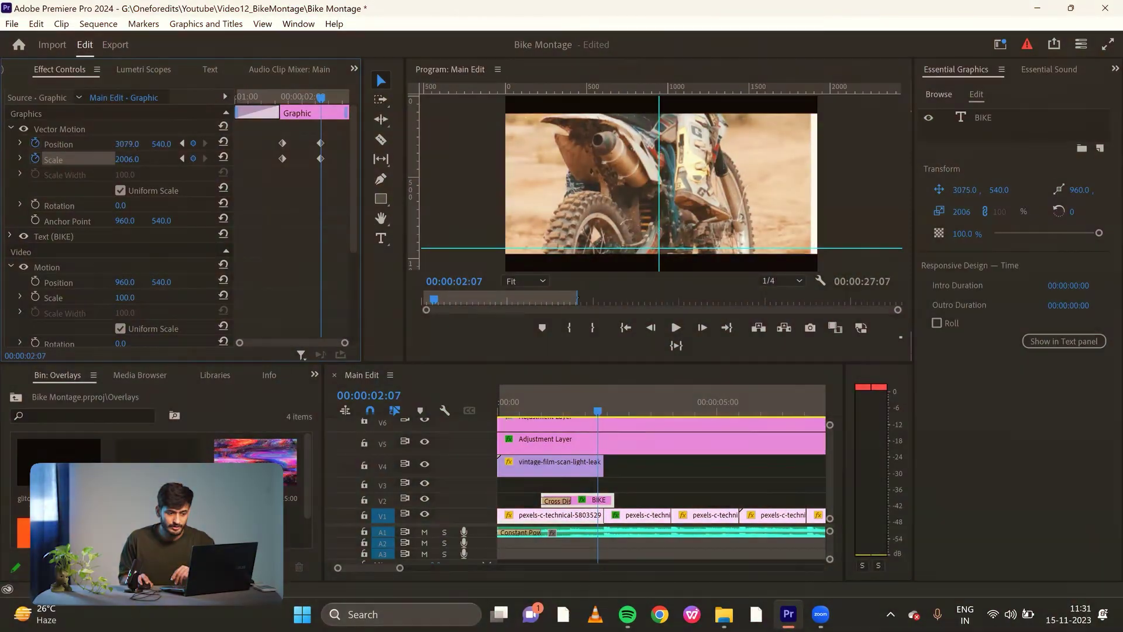
- Play the Bike Montage sequence from its start through the BIKE title animation and stop playback
key(Home)
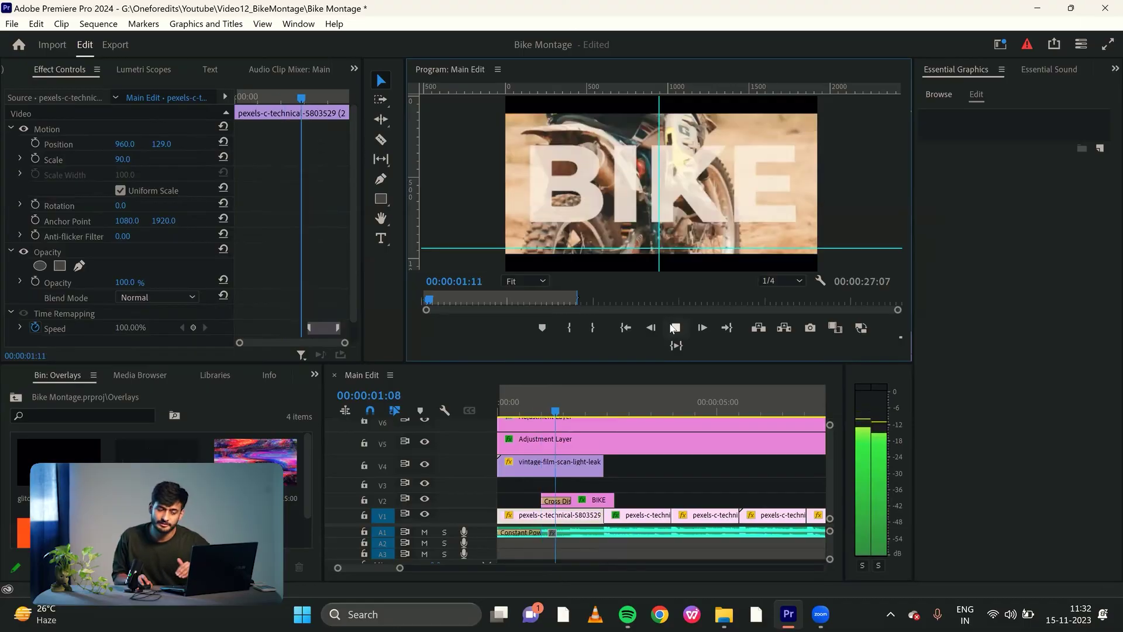
click(673, 329)
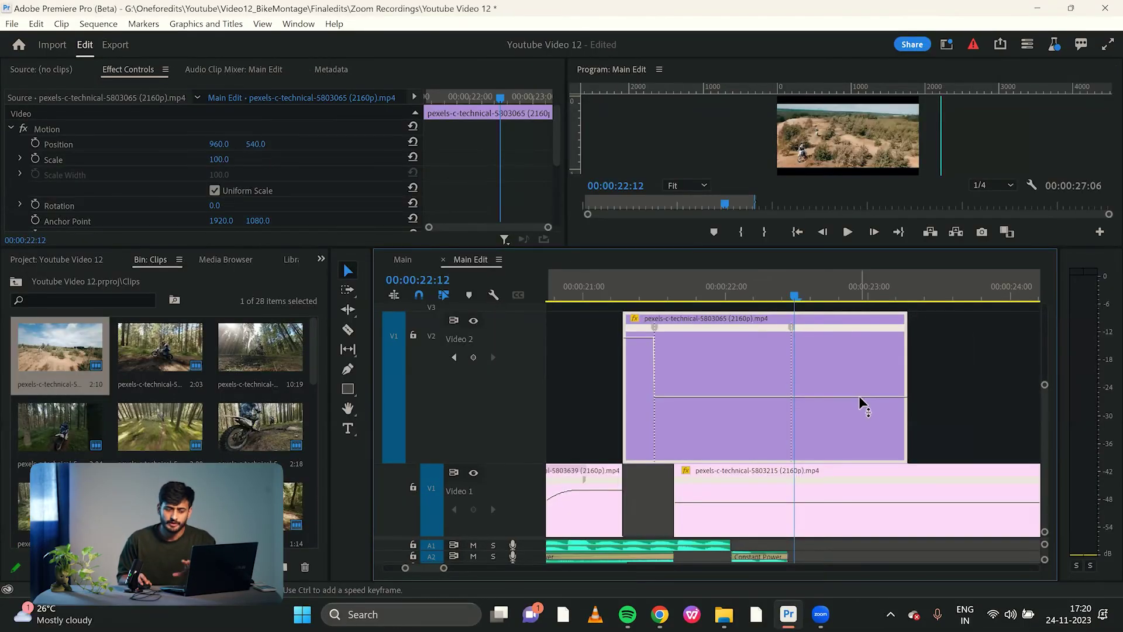
- Raise the speed line after the second keyframe of the pexels-c-technical-5803065 clip on V2
drag(860, 404, 860, 337)
drag(858, 248, 859, 249)
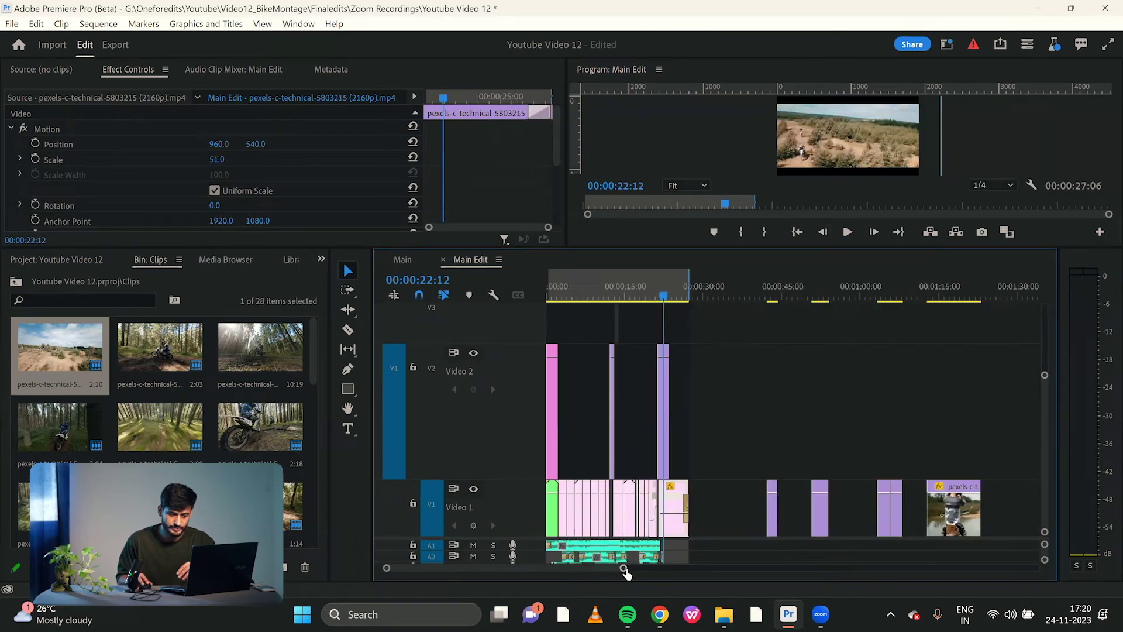
- Show the Time Remapping speed line on the pexels-c-technical-5803065 clip on V2
drag(623, 568, 537, 592)
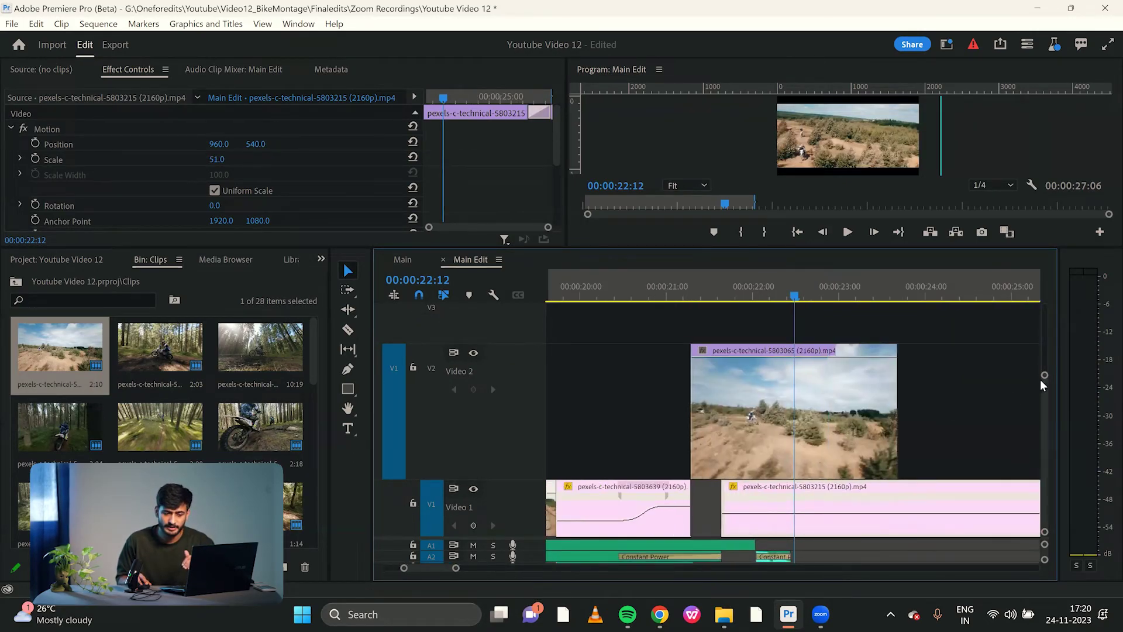
drag(1045, 376, 1045, 385)
drag(472, 572, 452, 573)
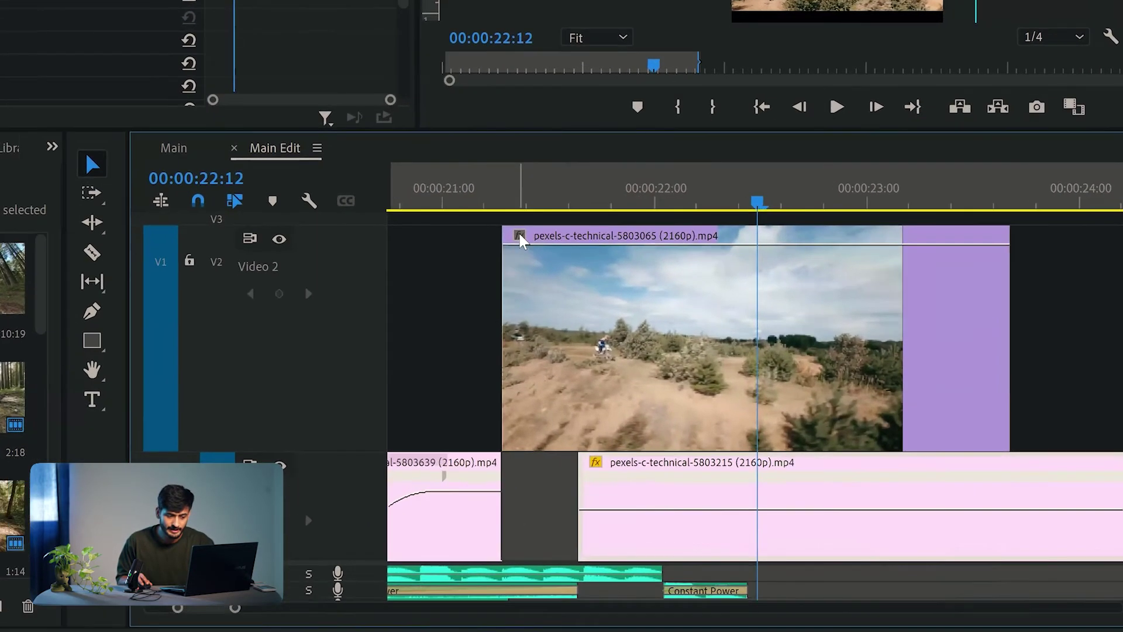
click(520, 235)
mouse_move(603, 305)
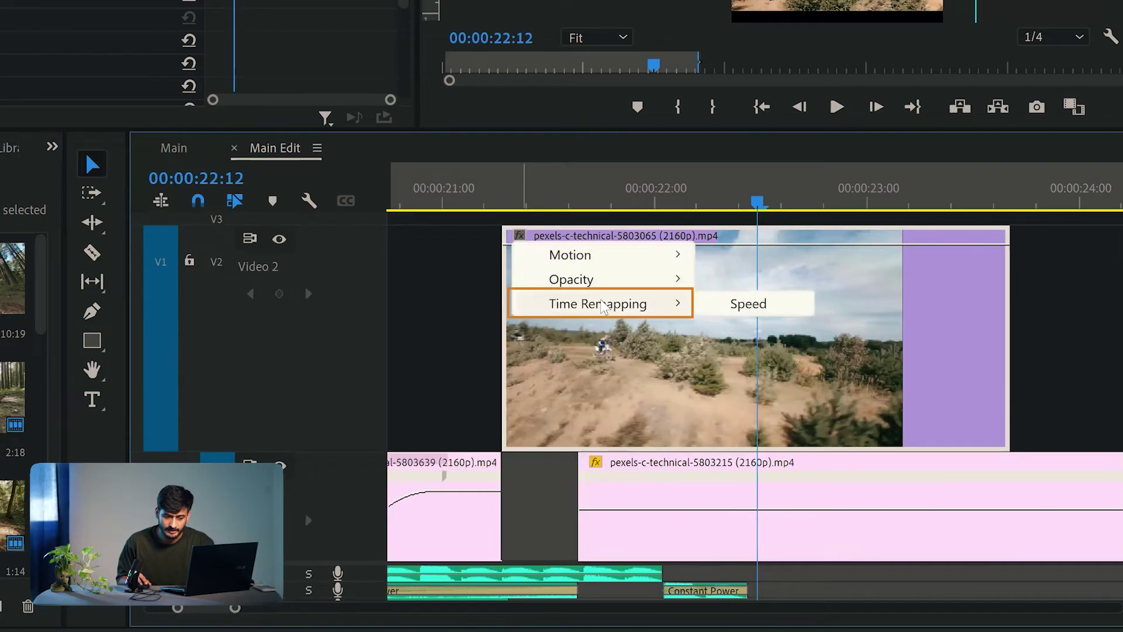
click(749, 304)
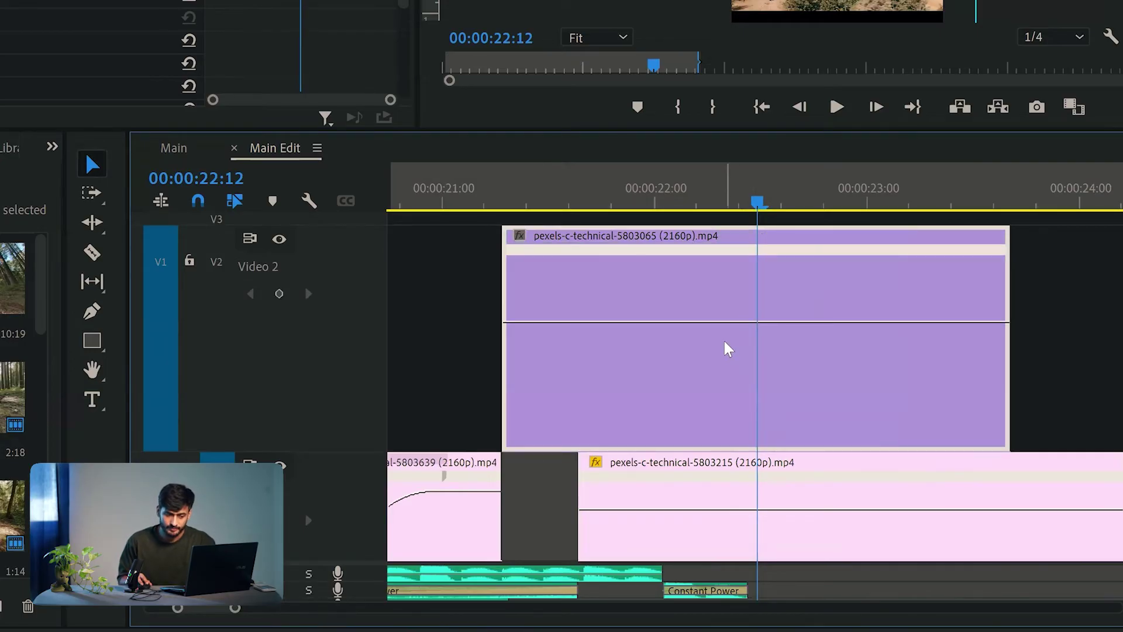
mouse_move(743, 321)
mouse_down()
mouse_move(743, 280)
mouse_move(742, 355)
mouse_move(743, 322)
mouse_up()
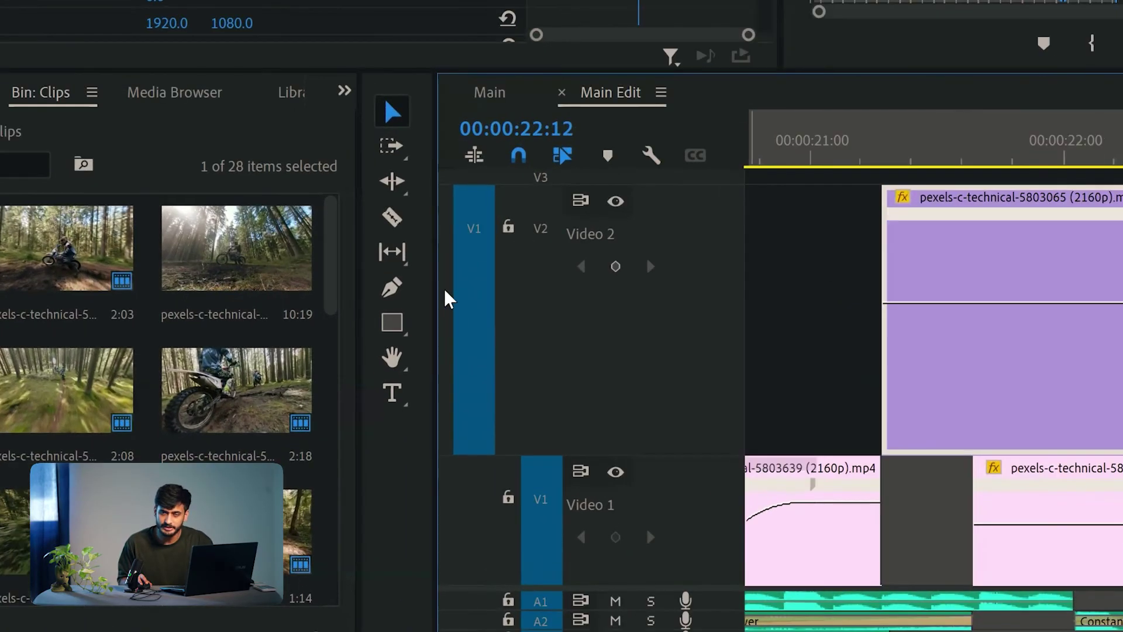
- Divide the V2 clip's speed line with Pen tool keyframes and raise the last section's speed to about 299%
click(381, 307)
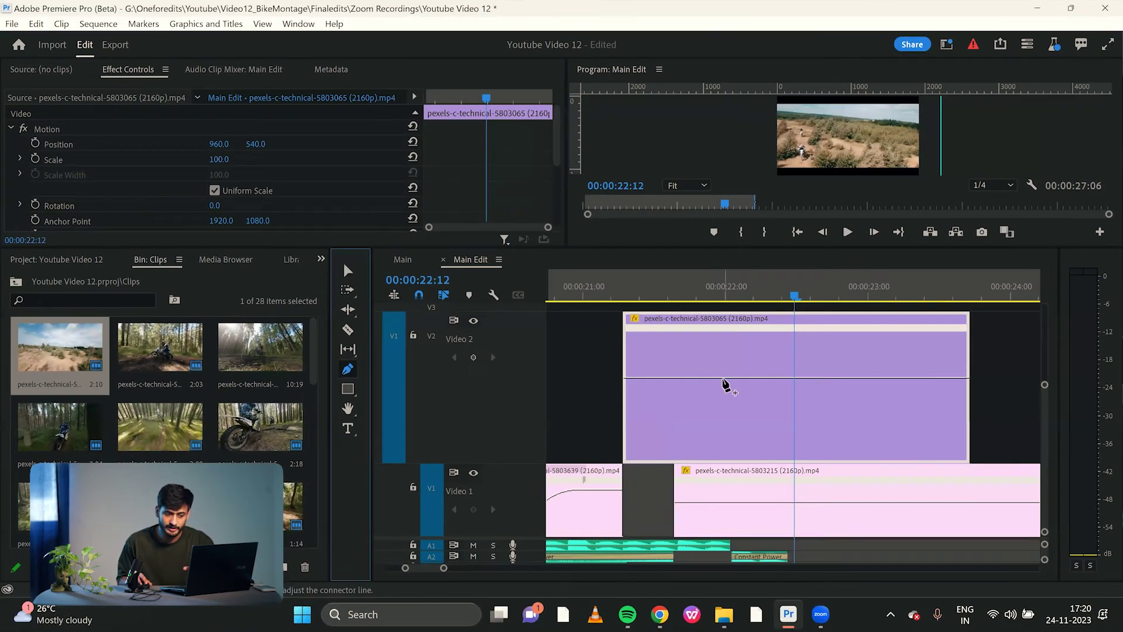
click(724, 378)
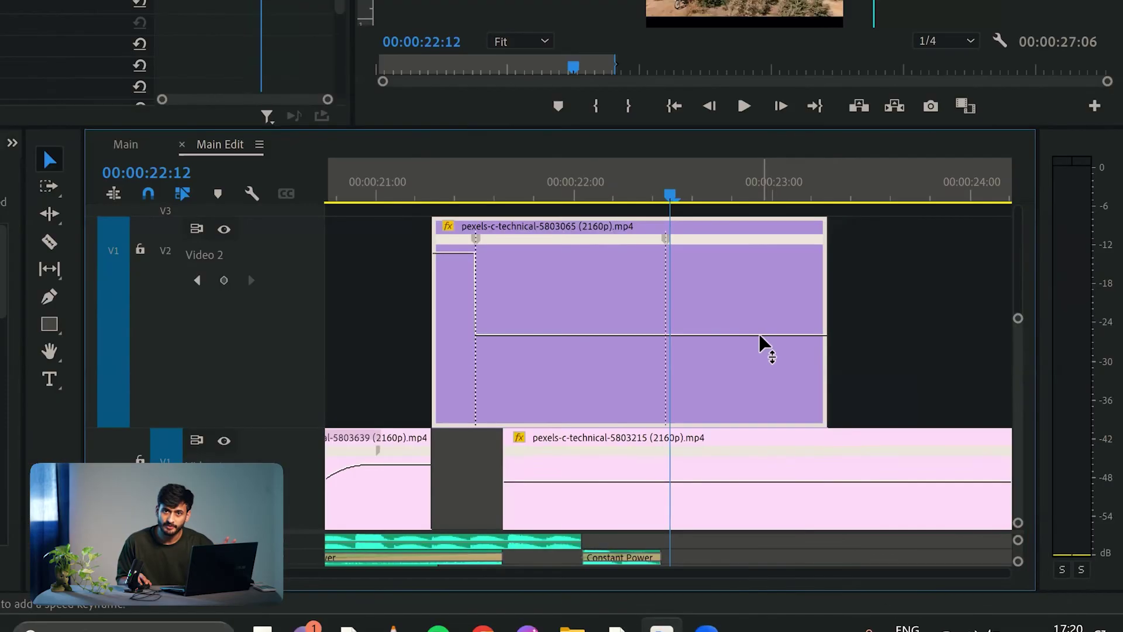
drag(861, 378, 869, 309)
drag(760, 239, 760, 253)
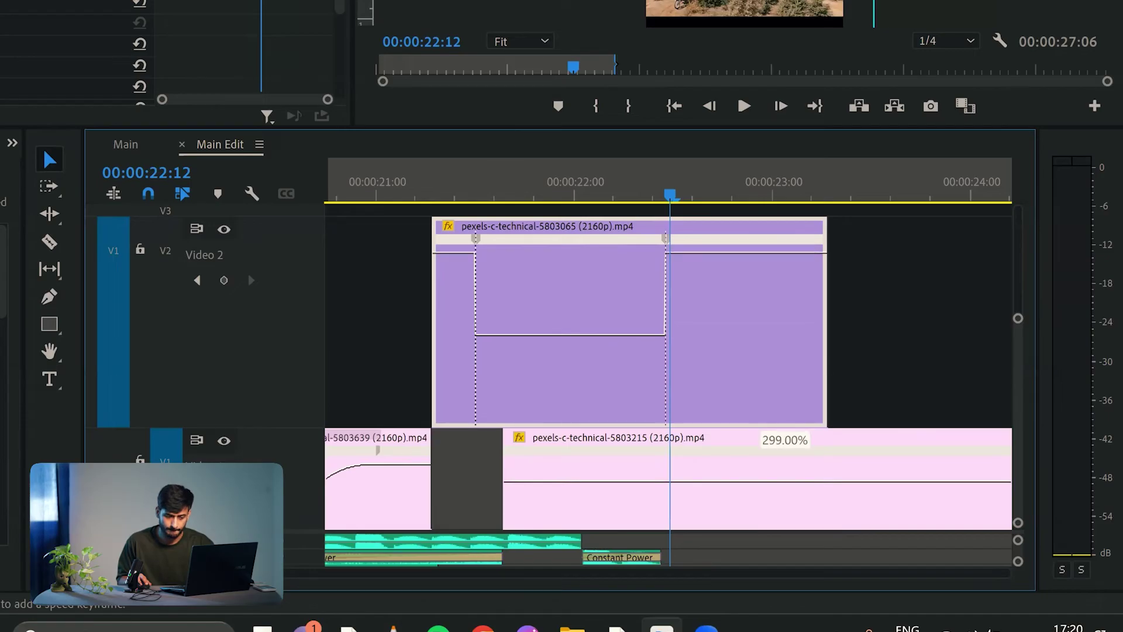
- Spread the V2 clip's two speed keyframes into smoothly curved ramps and play the clip from 00:00:21:09
drag(667, 239, 714, 265)
drag(718, 303, 788, 308)
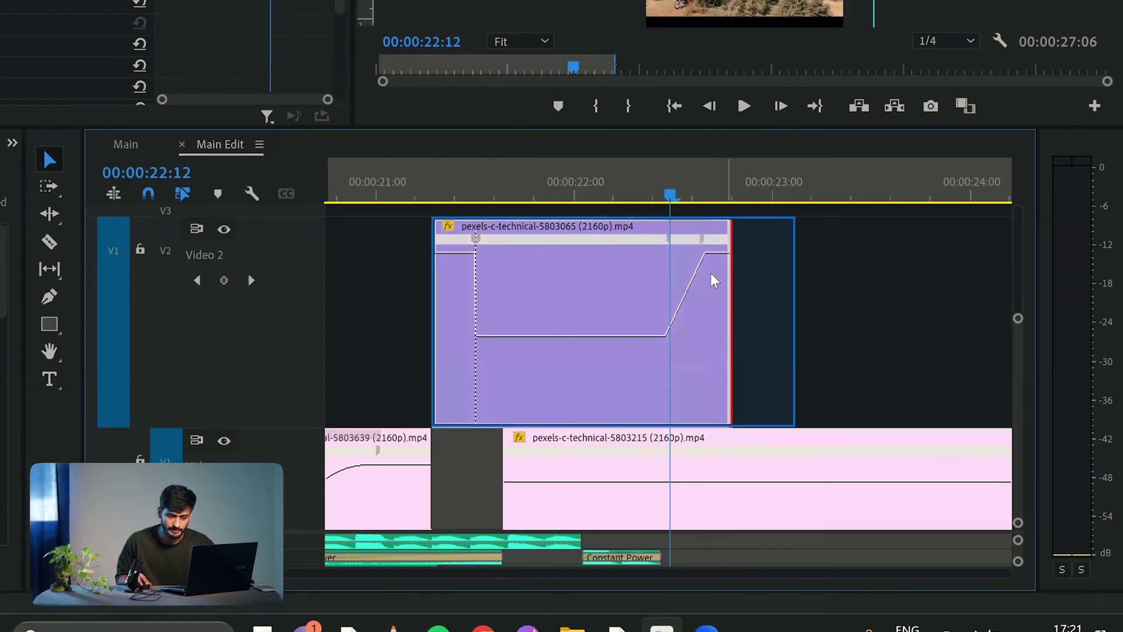
click(703, 238)
drag(681, 314, 558, 252)
drag(474, 240, 512, 241)
click(506, 332)
drag(495, 320, 557, 283)
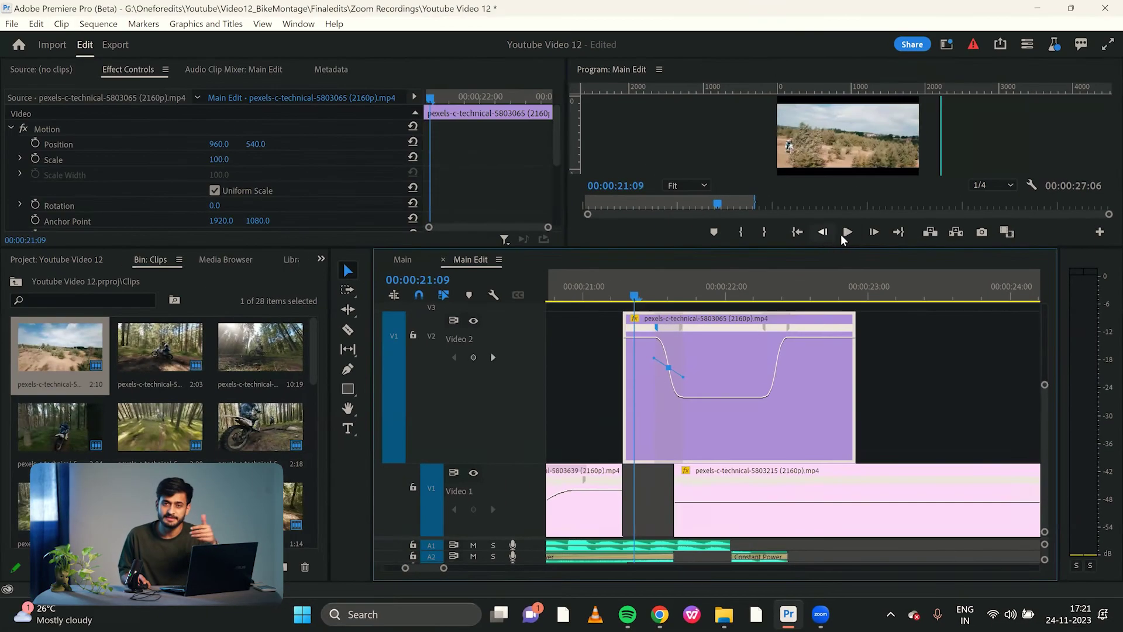
click(744, 106)
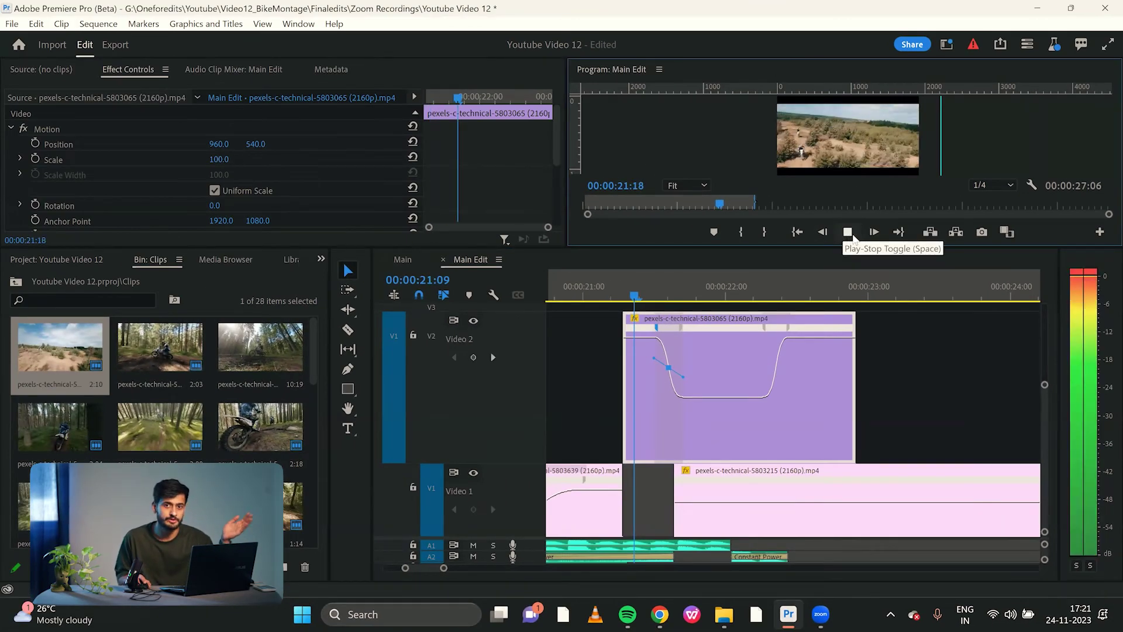
key(space)
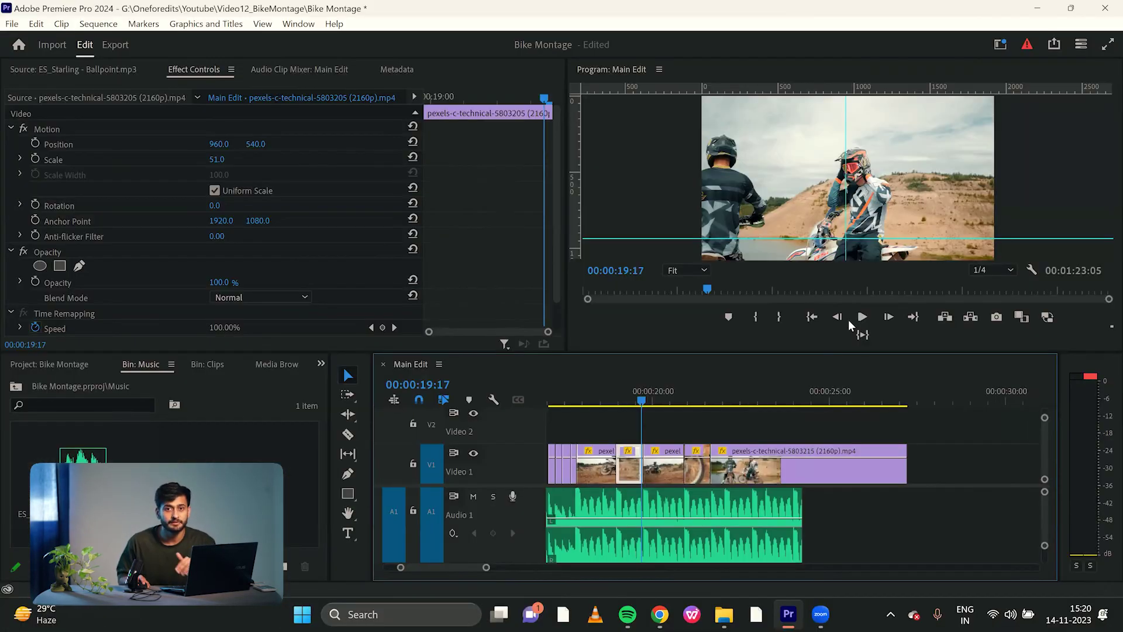
- Play the montage's ending from 00:00:19:17 and trim the music clip's end on A1 to about 00:00:23:00
click(861, 317)
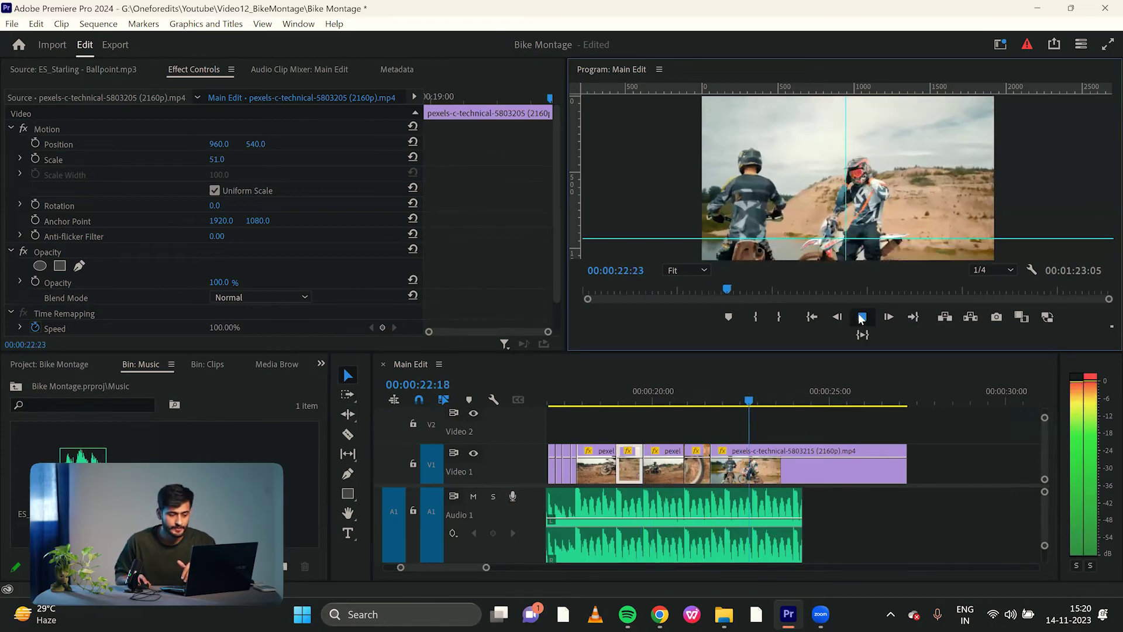
click(861, 318)
click(815, 466)
drag(799, 500, 758, 497)
- Cut the music clip on A1 shortly before its end with the Razor tool and return to the Selection tool
key(c)
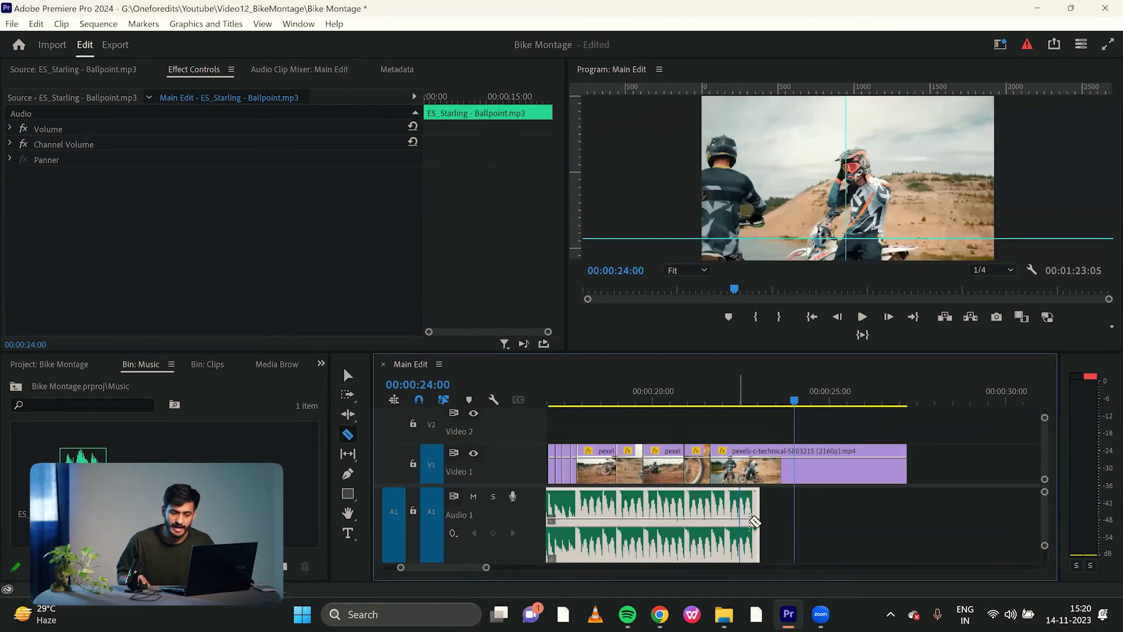
click(752, 521)
key(v)
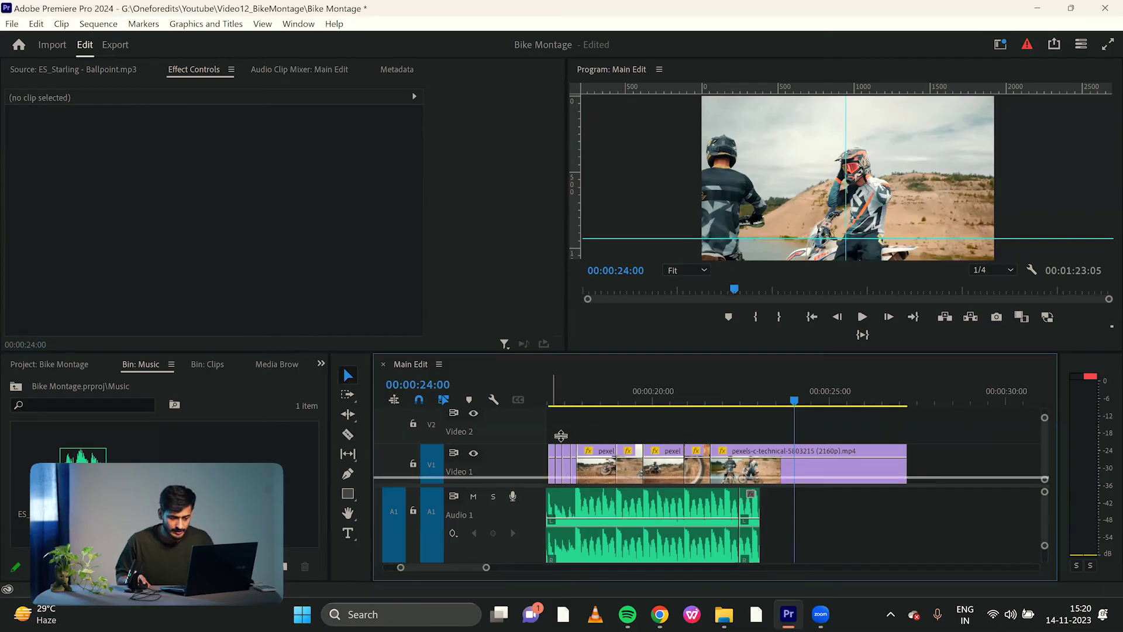
- Move the short cut-off end piece of the music clip from A1 down to the Audio 2 track
drag(561, 435, 561, 433)
drag(753, 501, 756, 539)
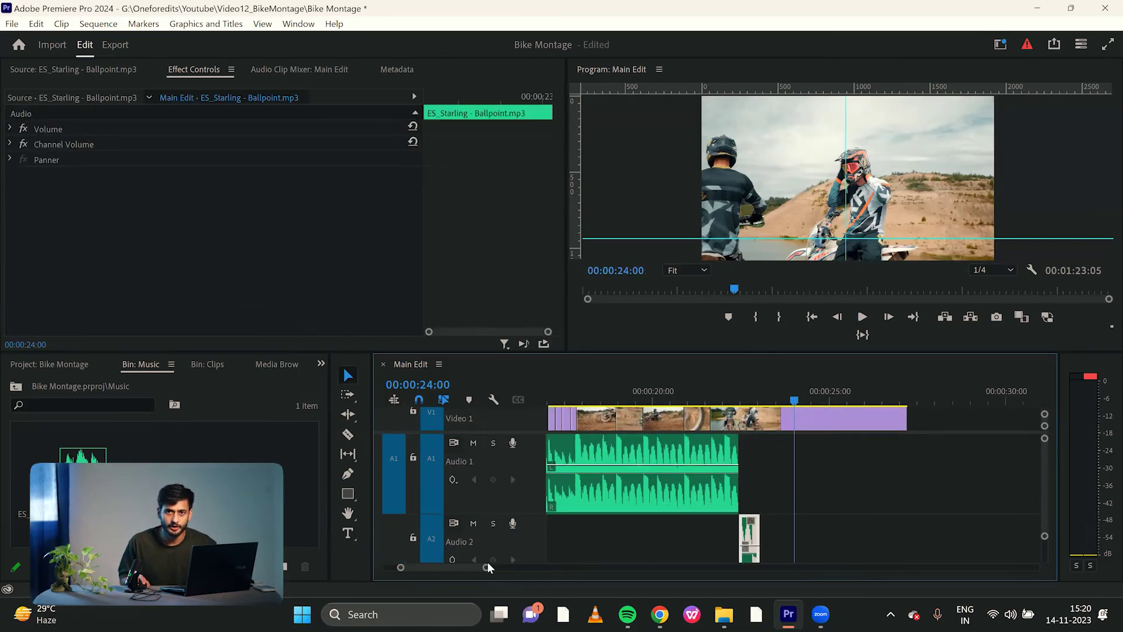
drag(505, 568, 559, 567)
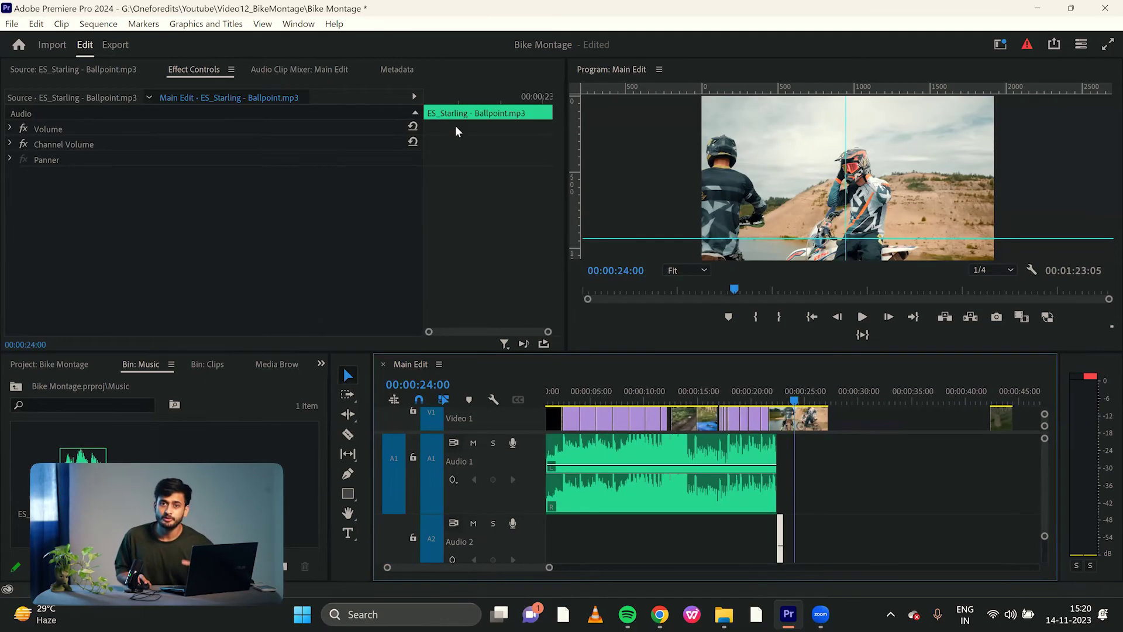
- Show the Audio Track Mixer for the Main Edit sequence
click(334, 23)
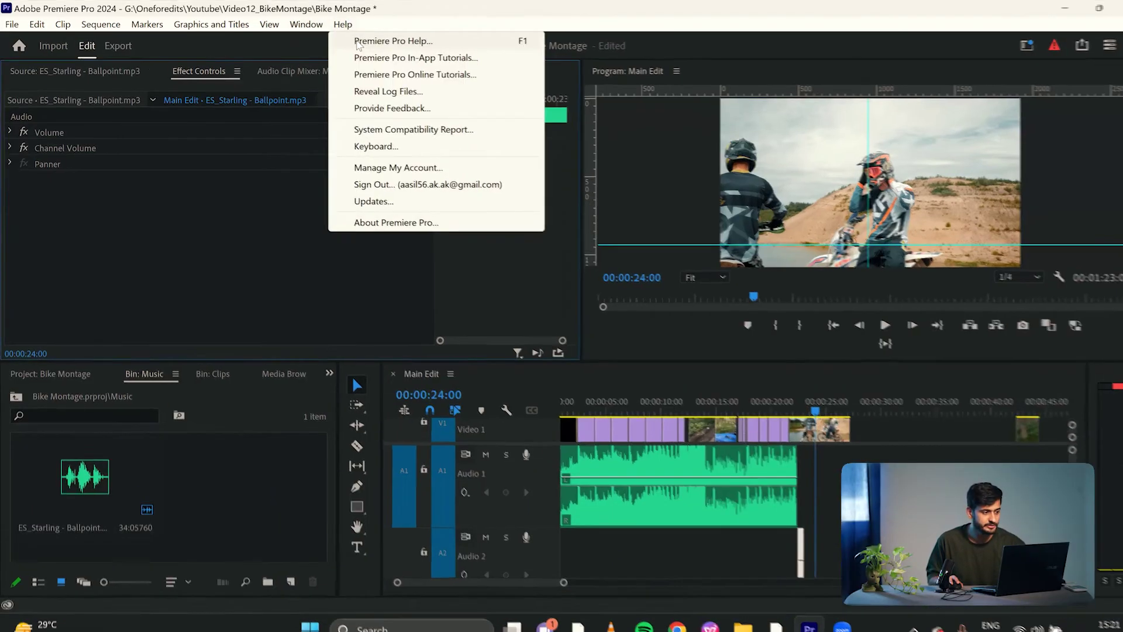
mouse_move(298, 23)
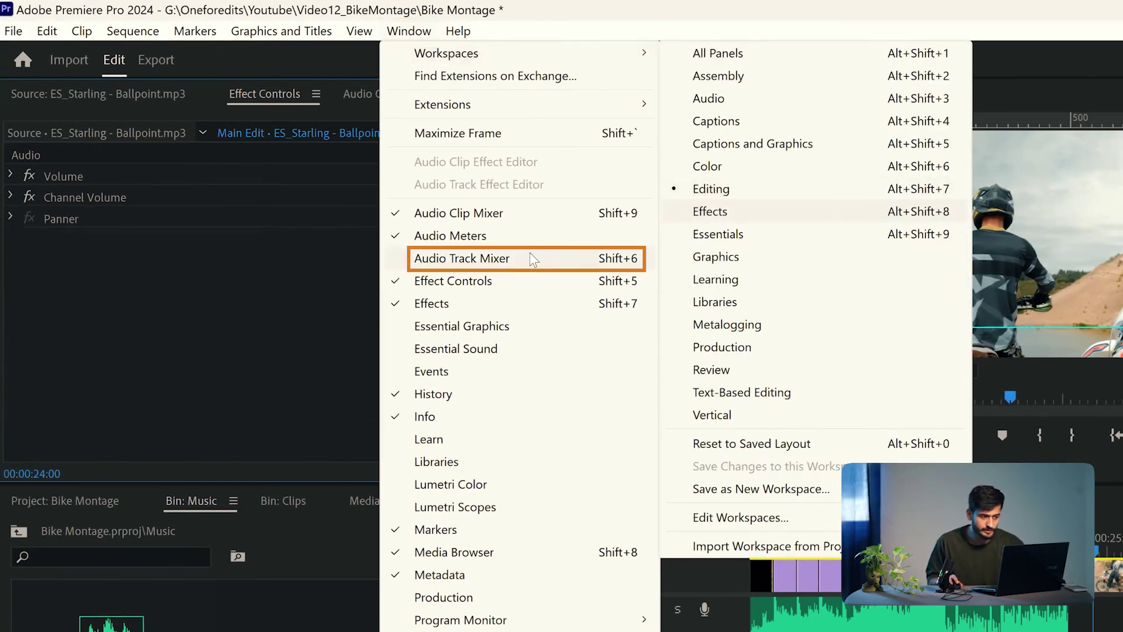
click(529, 253)
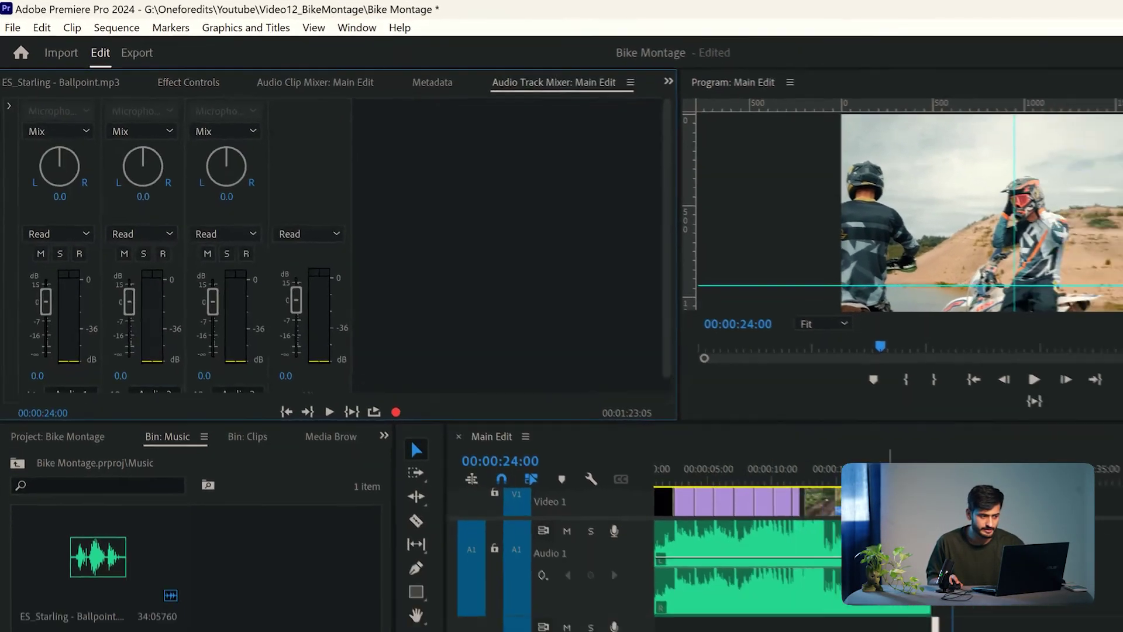
click(403, 298)
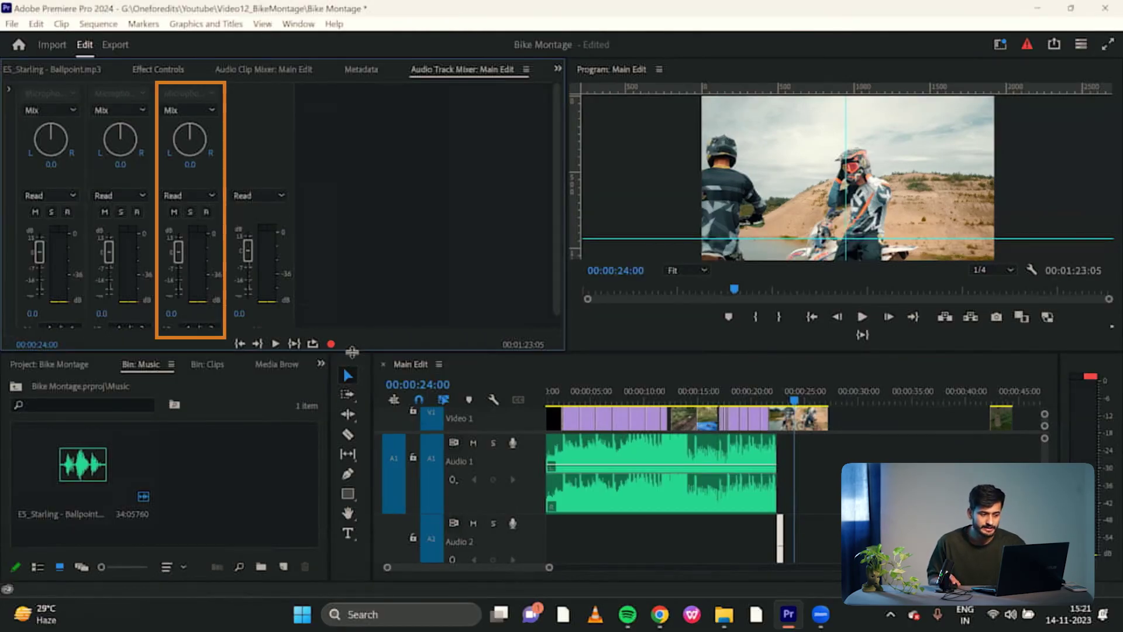
- Add the Studio Reverb effect to the first effect slot of the Audio 2 track
click(9, 89)
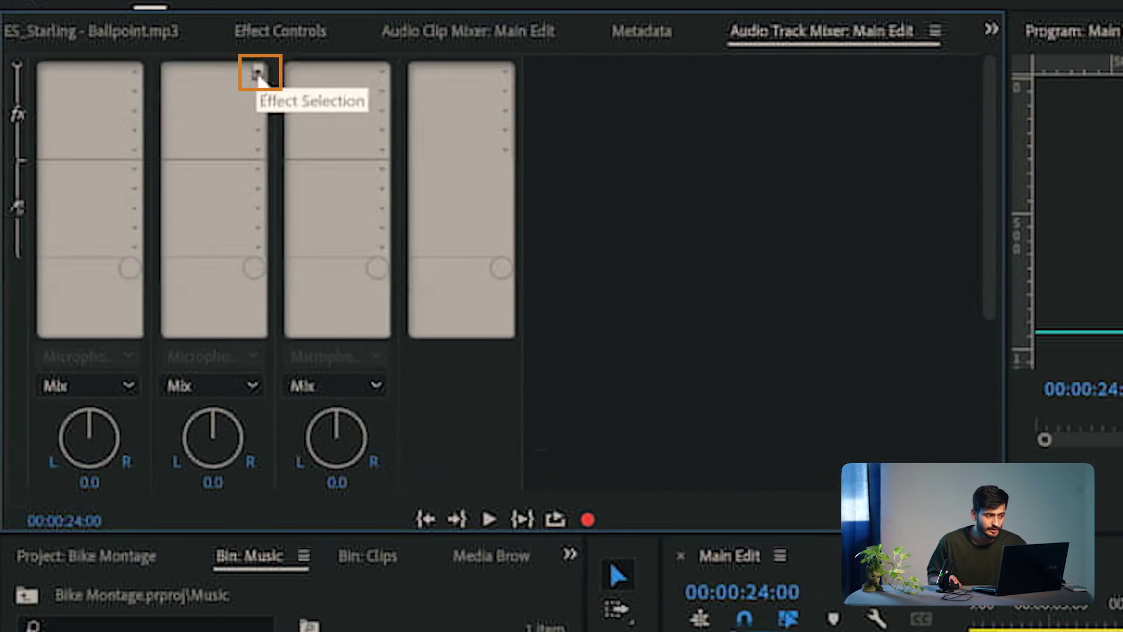
click(258, 73)
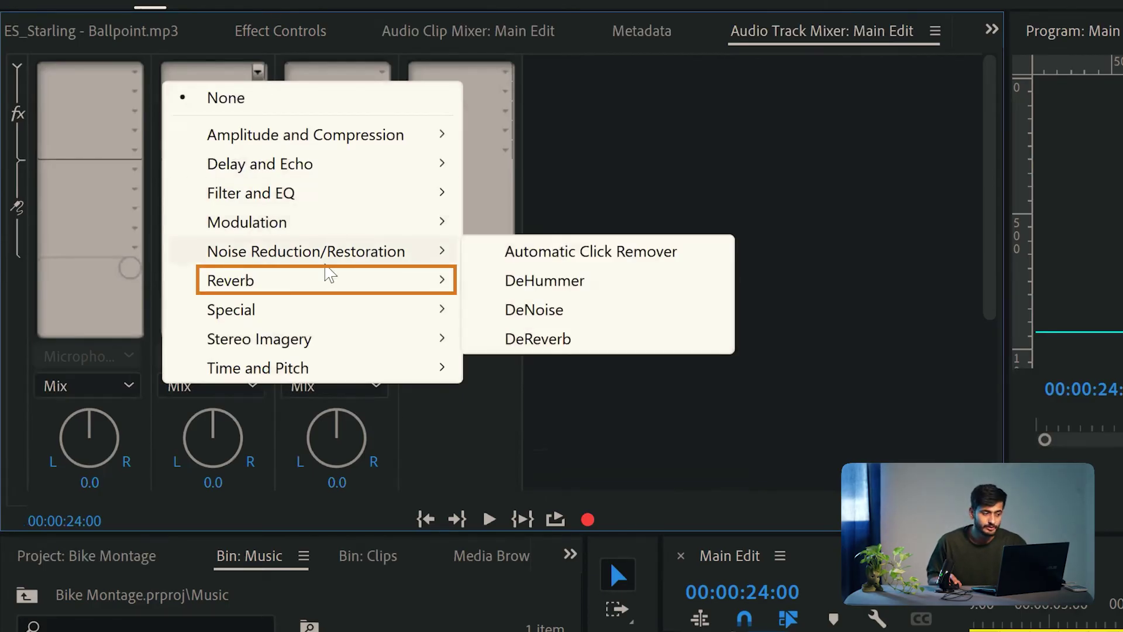
mouse_move(338, 290)
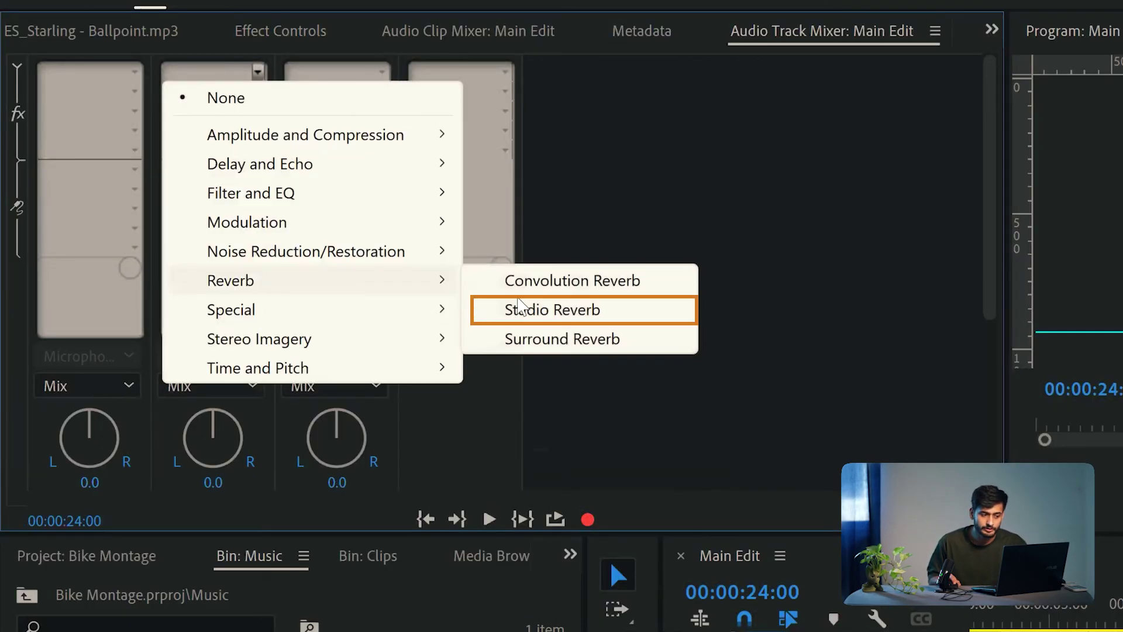
click(528, 312)
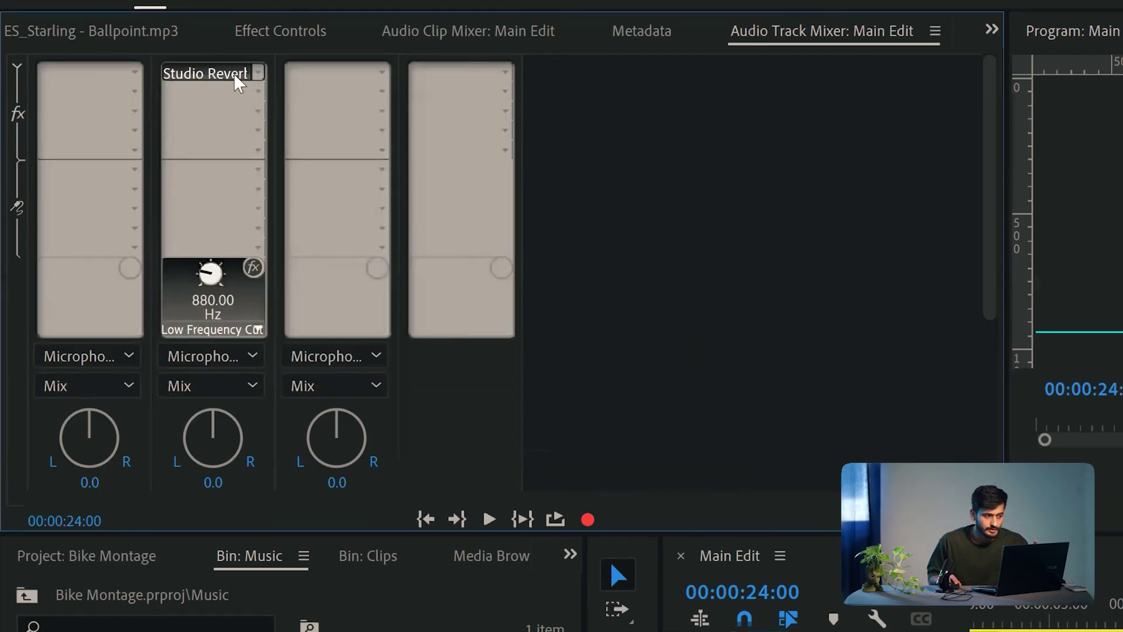
- Set the Audio 2 Studio Reverb's decay to 10000 ms, close its editor and play the montage's ending
double_click(237, 75)
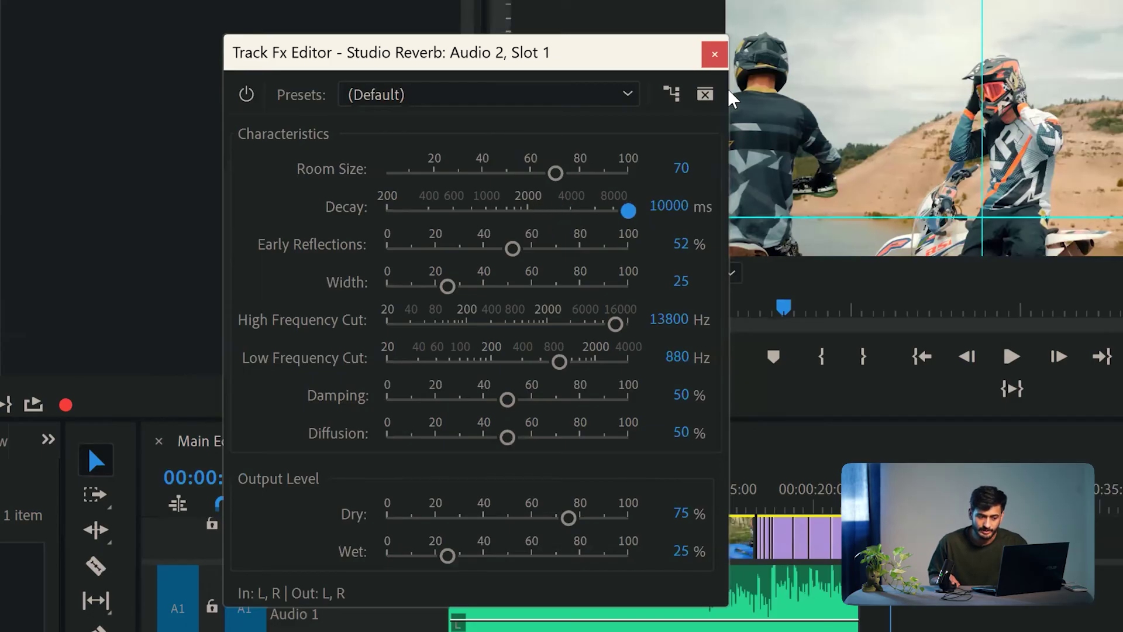
click(714, 55)
click(1011, 356)
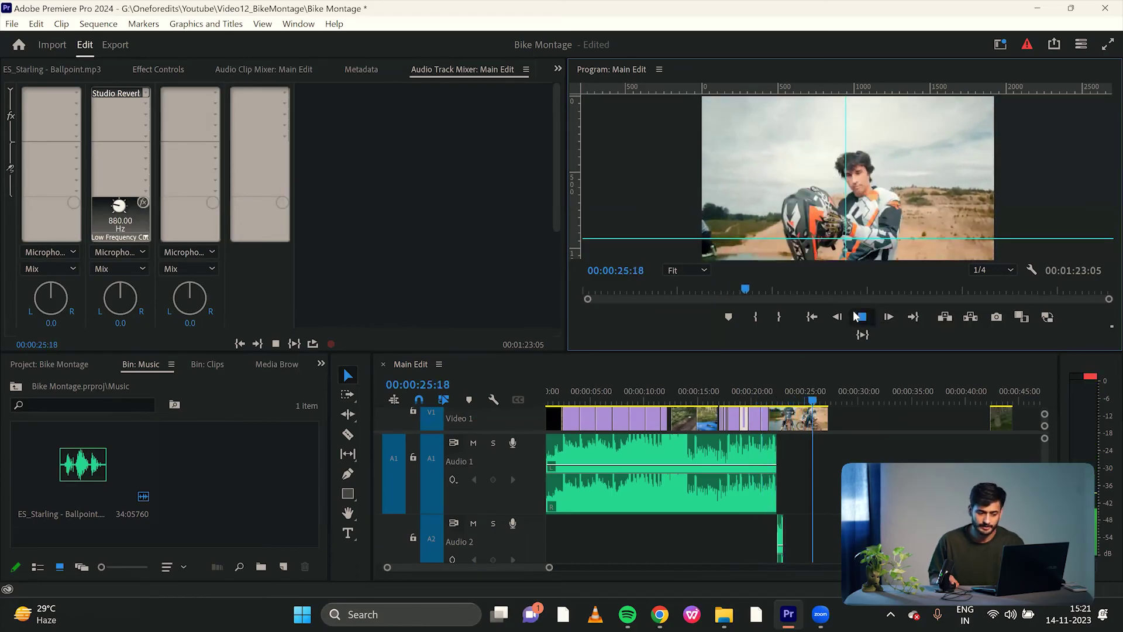
click(857, 316)
drag(823, 402, 831, 402)
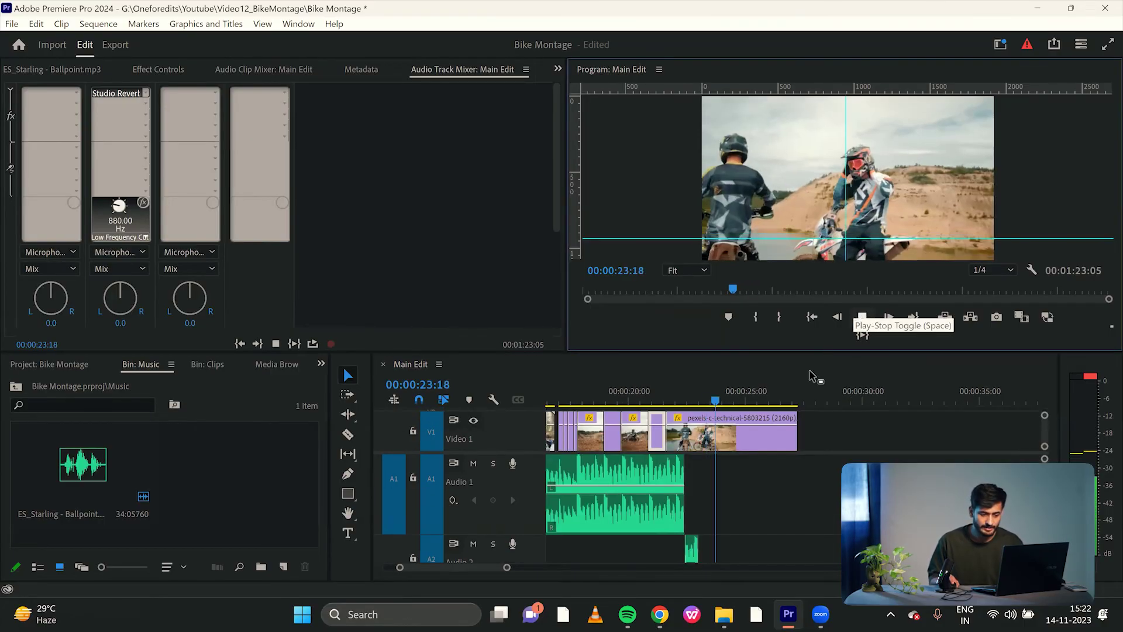
drag(741, 394, 709, 400)
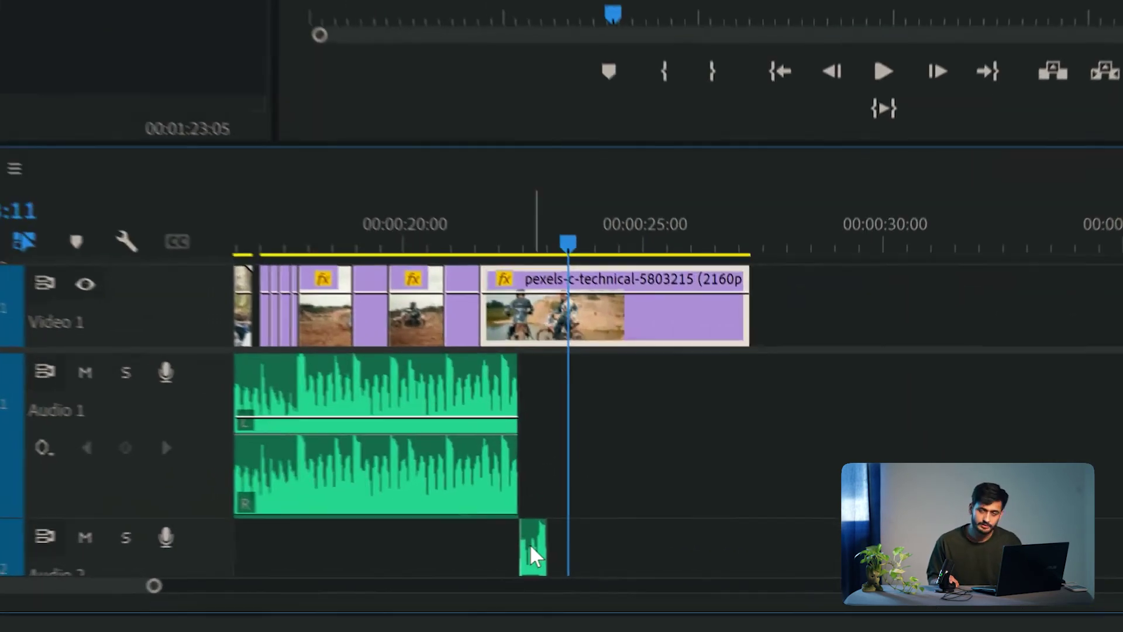
- Apply the default audio transition to the short music piece on Audio 2 and play the ending
click(692, 547)
key(ctrl+shift+d)
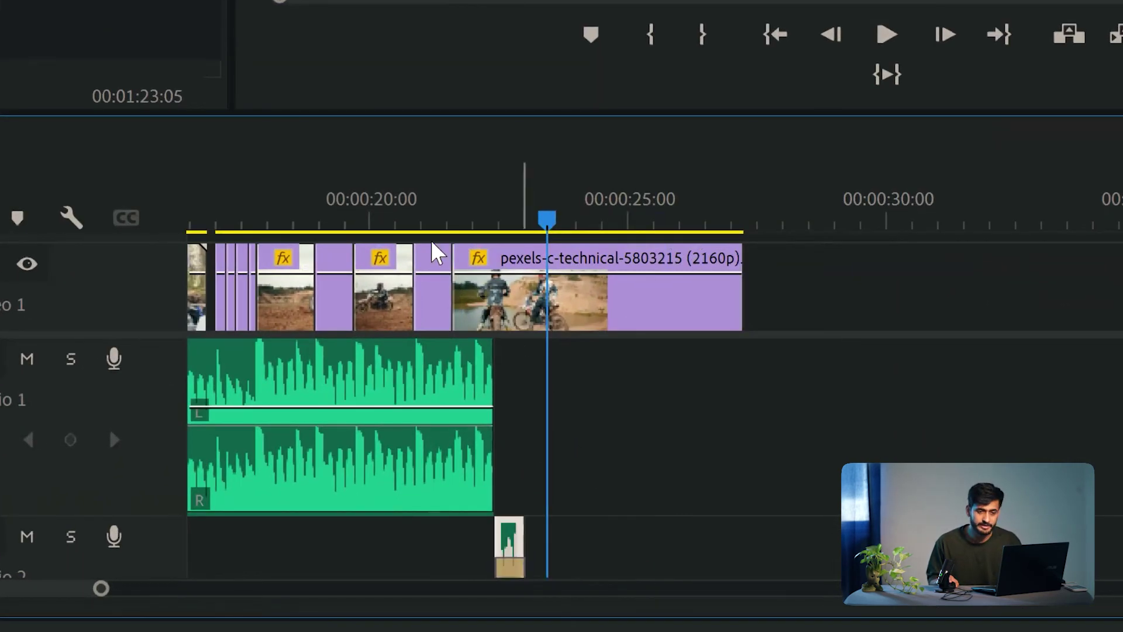
click(409, 218)
click(901, 42)
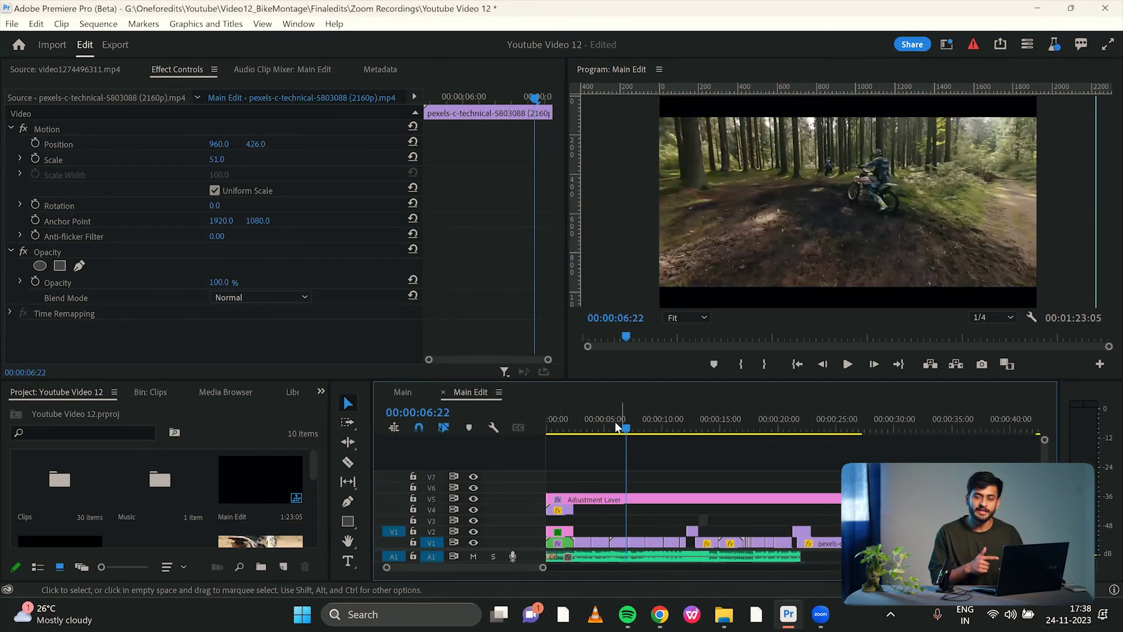
- Park the playhead at 00:00:06:11 on the forest riding clip and switch to the Color workspace
drag(615, 423, 621, 427)
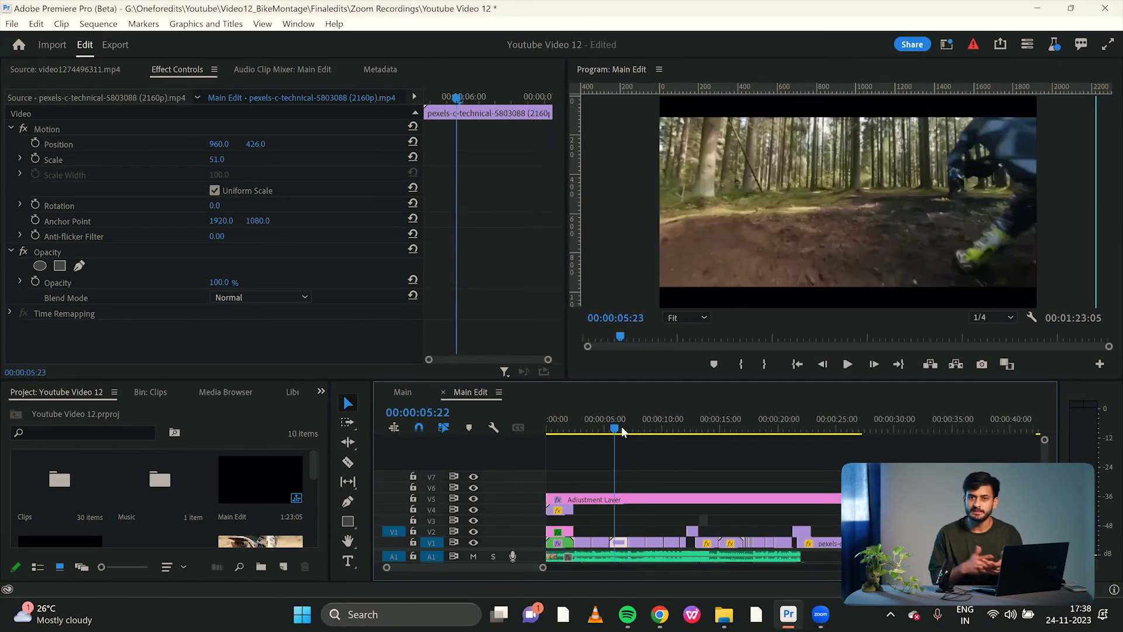
click(621, 426)
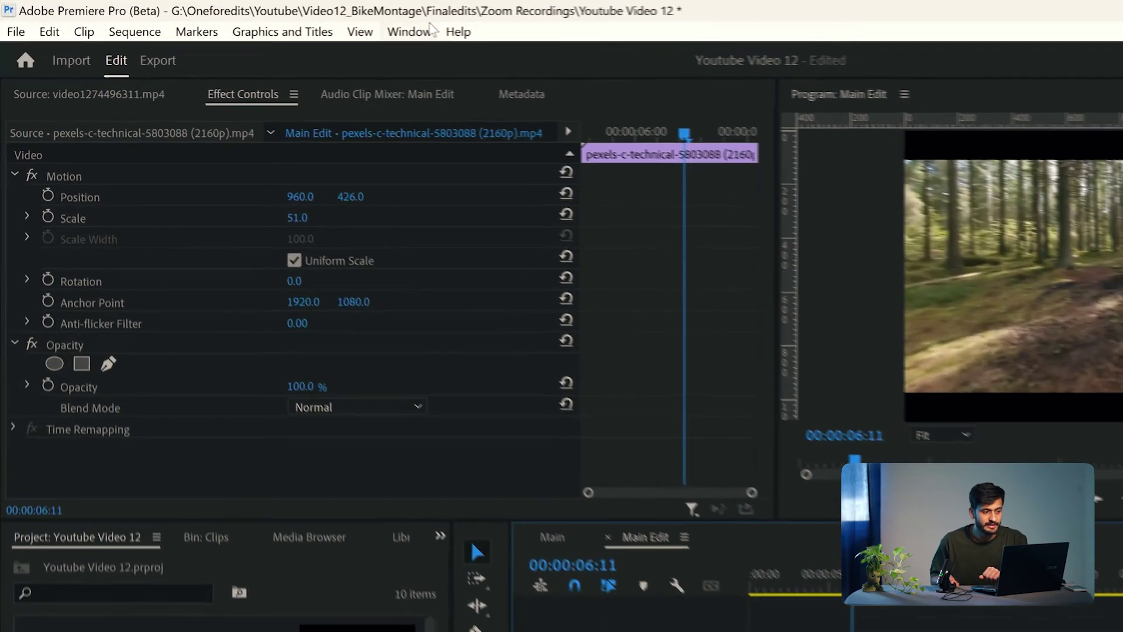
click(427, 32)
mouse_move(561, 53)
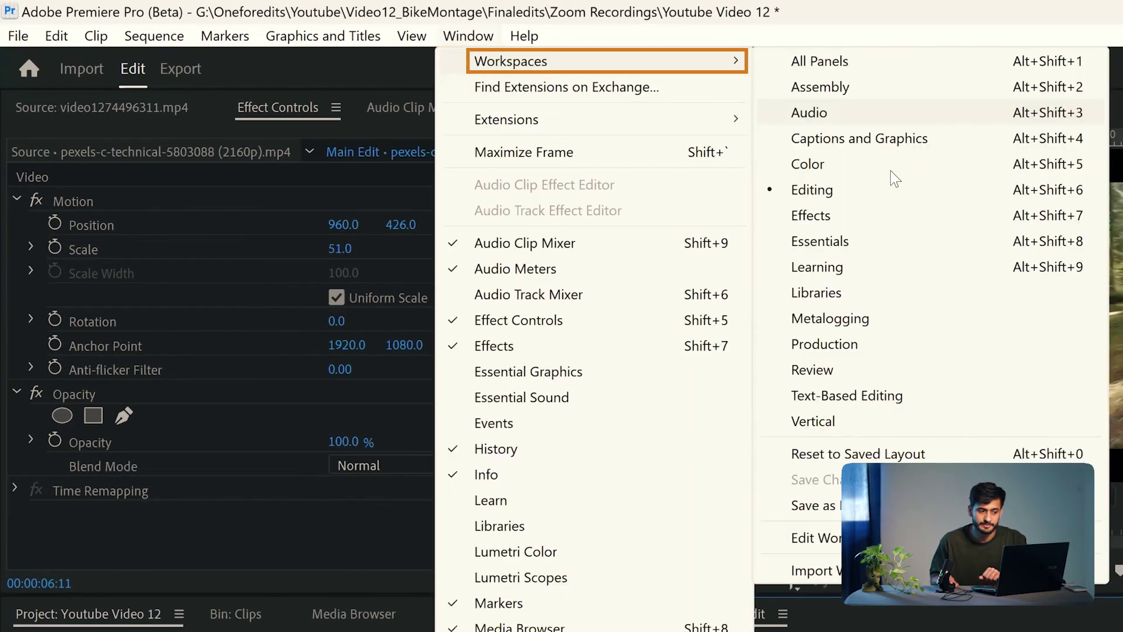
click(891, 170)
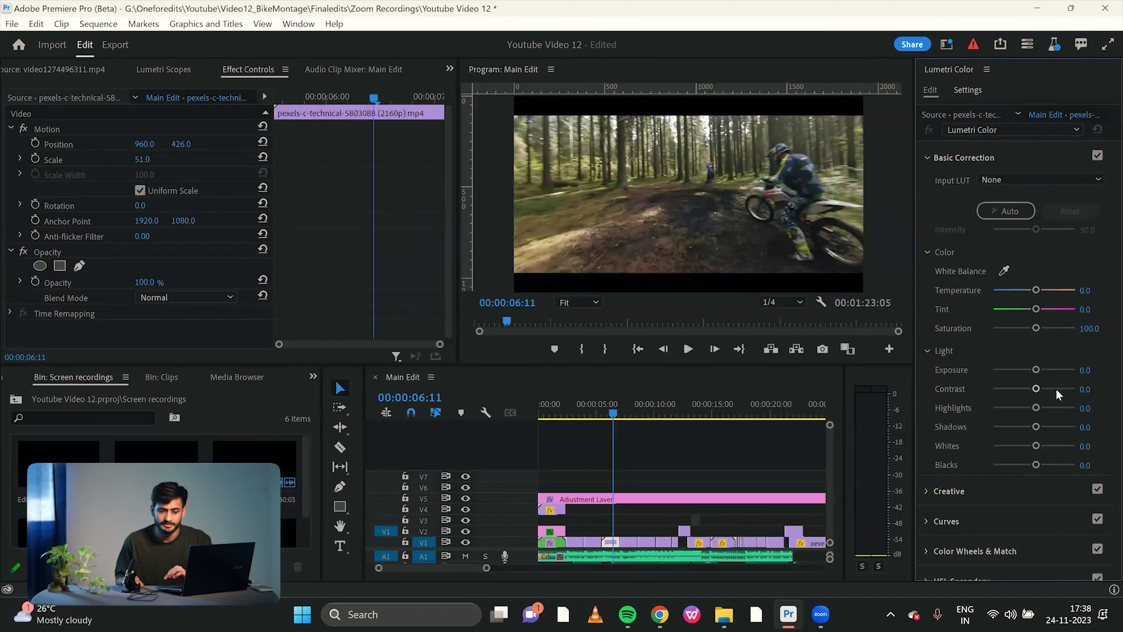
- Set the forest clip's Lumetri contrast to 23.9, highlights to -18.6 and shadows to 15.0, and copy the graded clip
click(1045, 389)
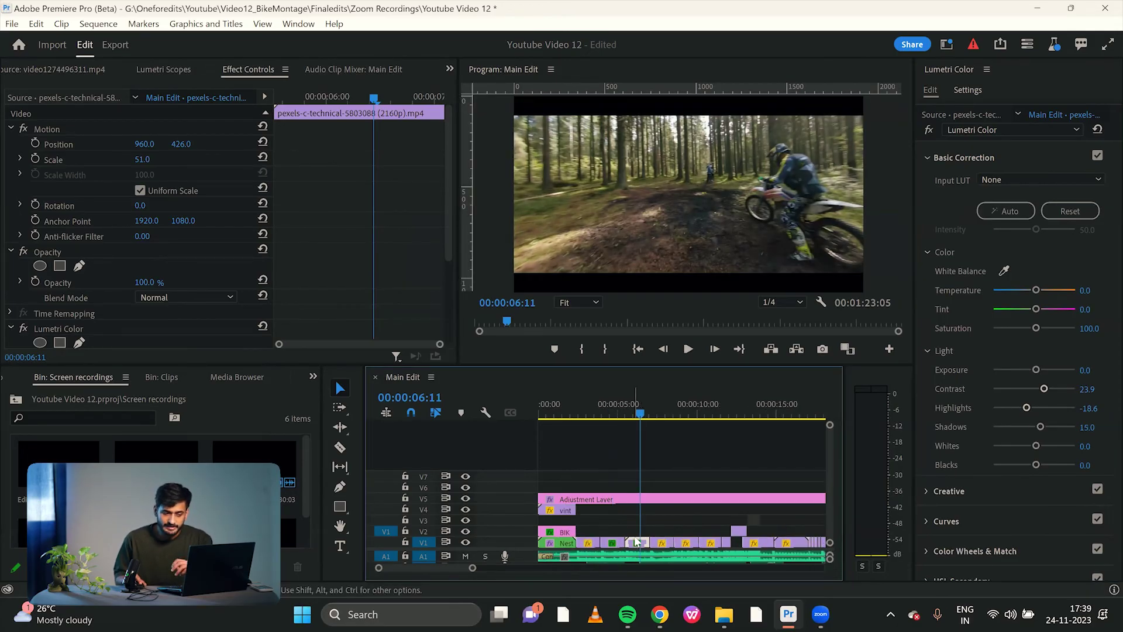
right_click(636, 542)
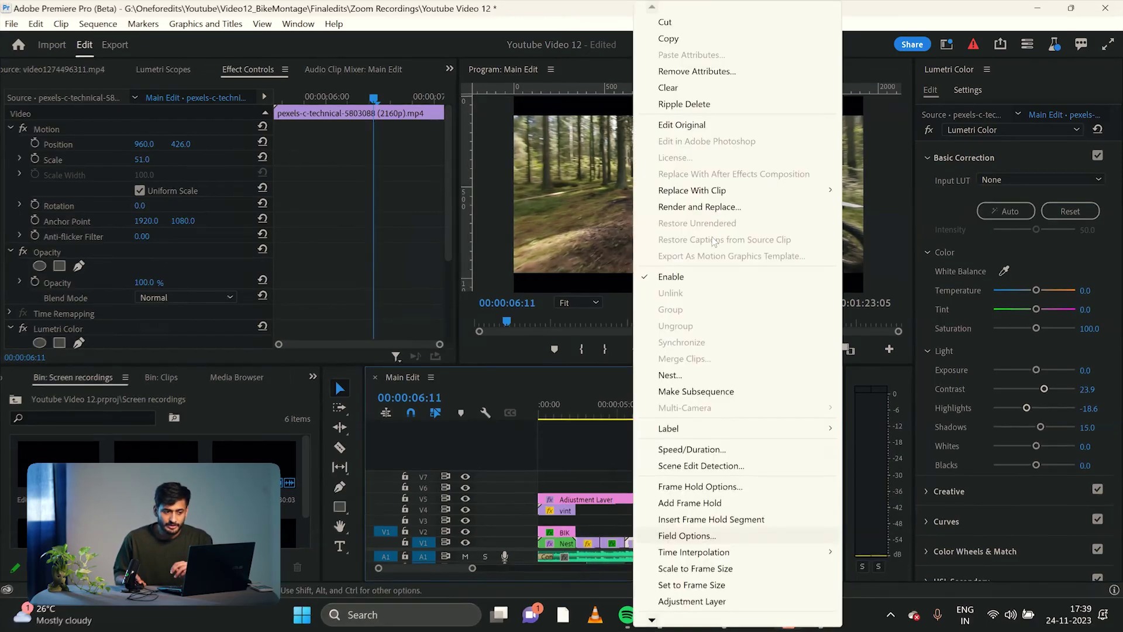
click(532, 76)
- Paste the copied clip's Lumetri Color attributes onto the montage's footage clips on V1 and V2
drag(755, 520, 561, 544)
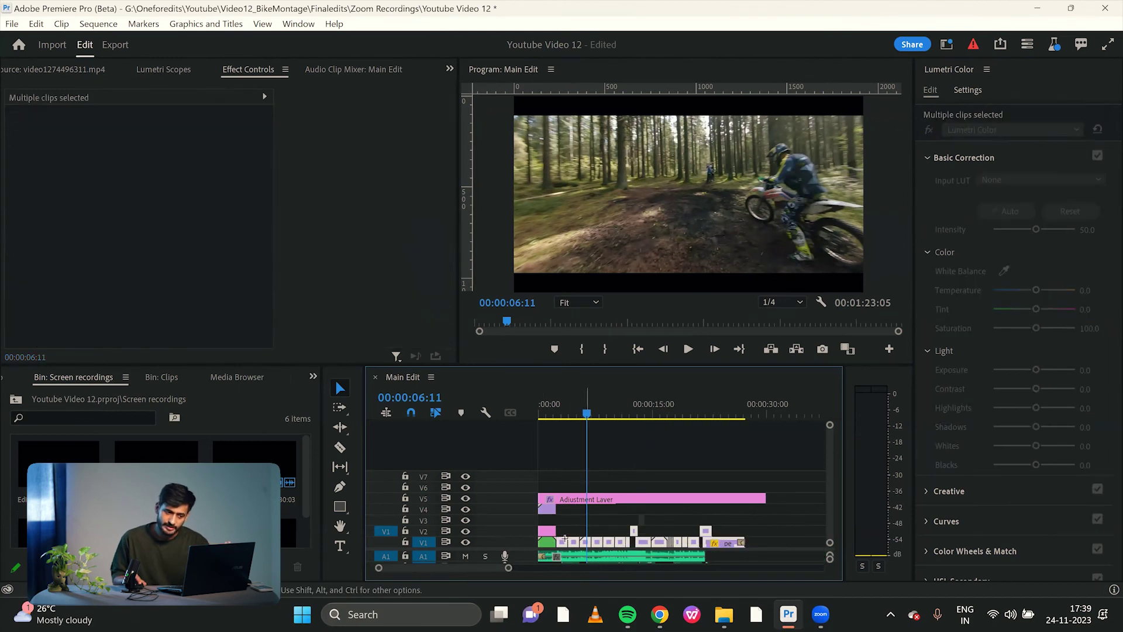
right_click(587, 542)
click(646, 55)
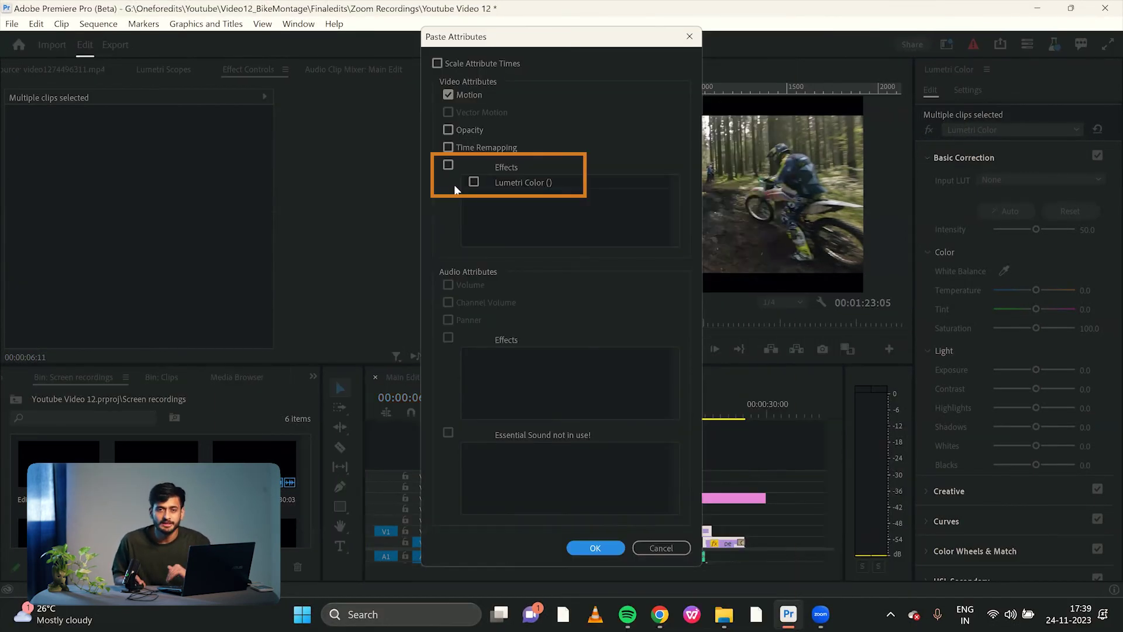
click(602, 548)
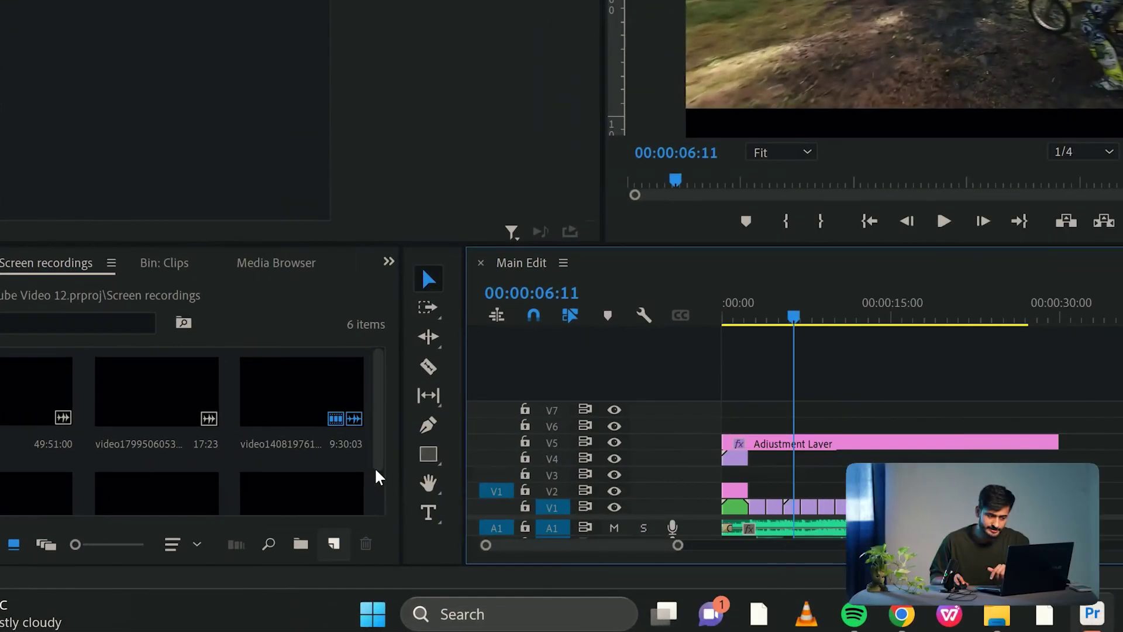
- Create a 1920 x 1080, 25 fps adjustment layer and place it on V6 across the whole montage
click(276, 566)
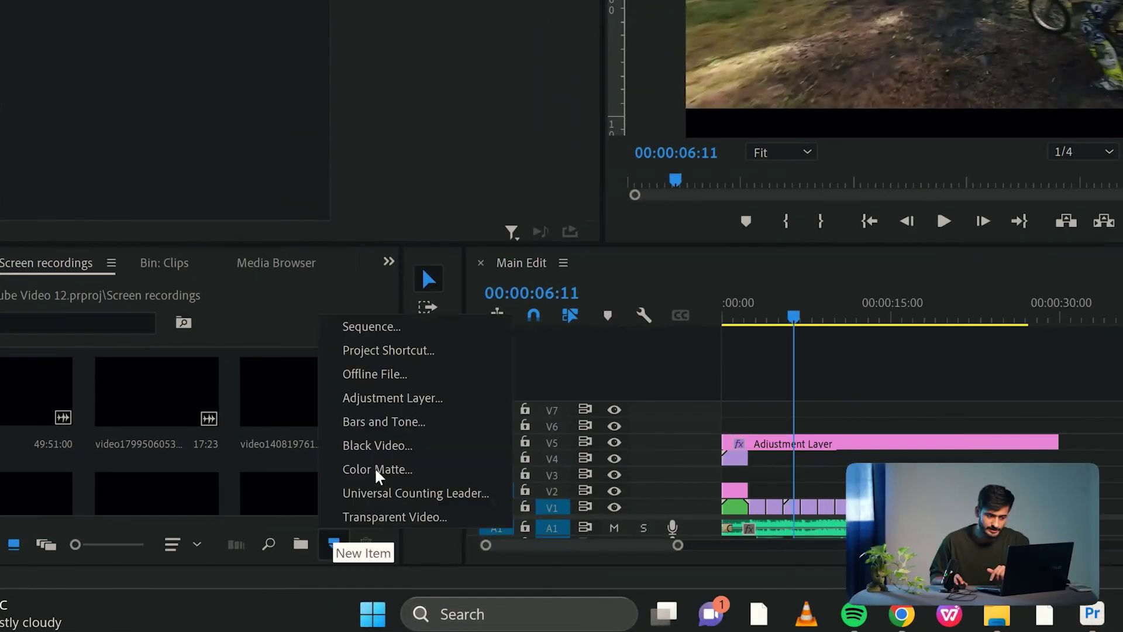
click(375, 405)
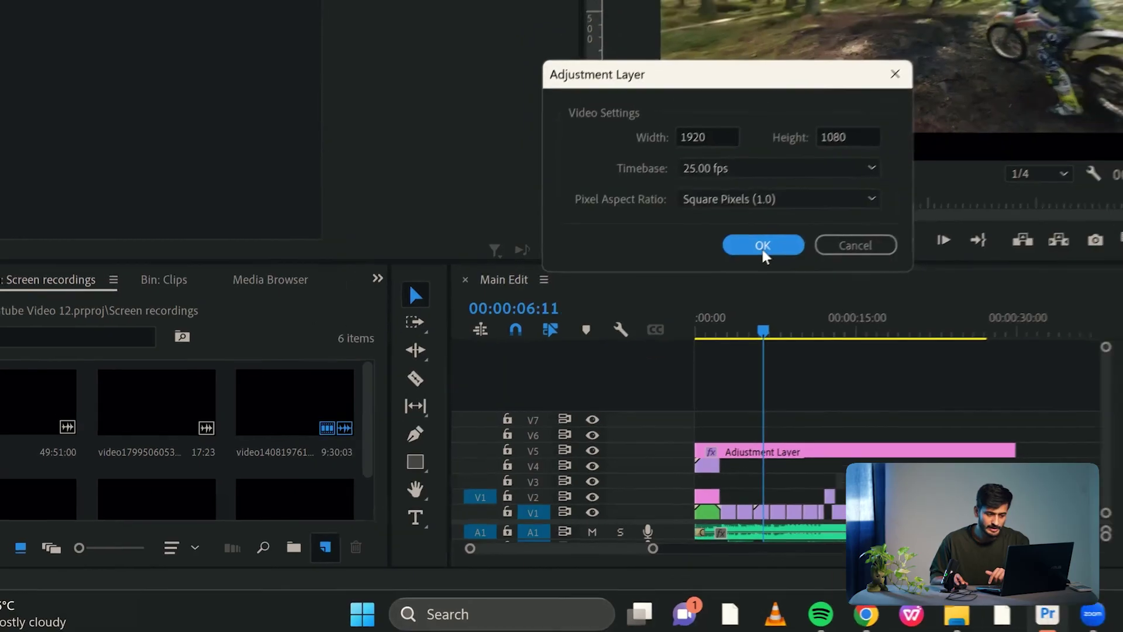
click(793, 225)
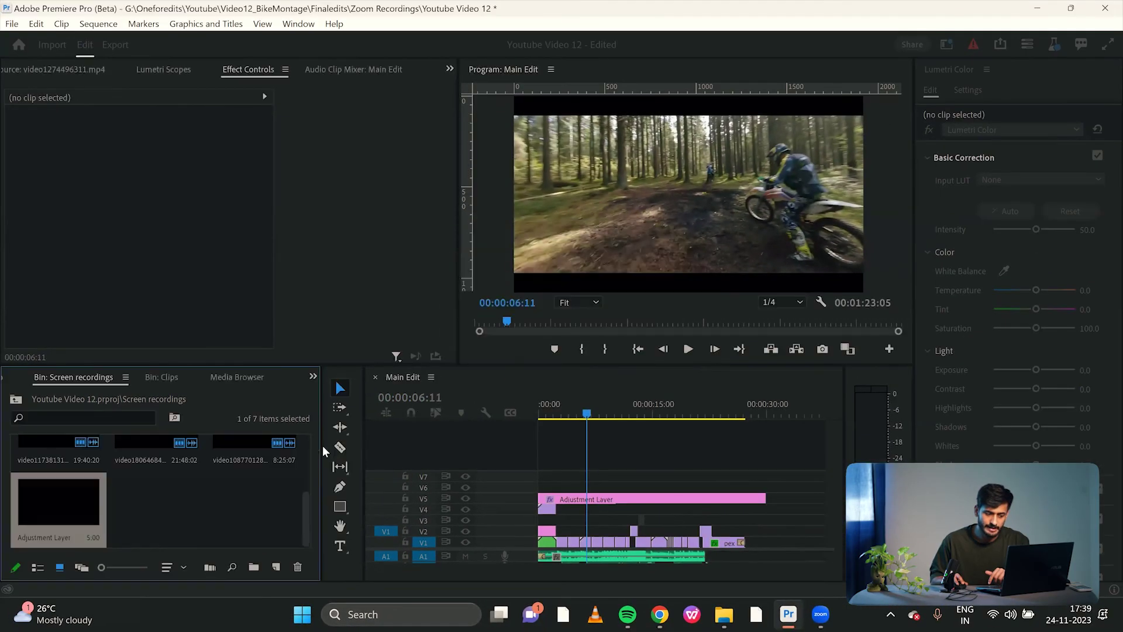
drag(325, 450, 751, 493)
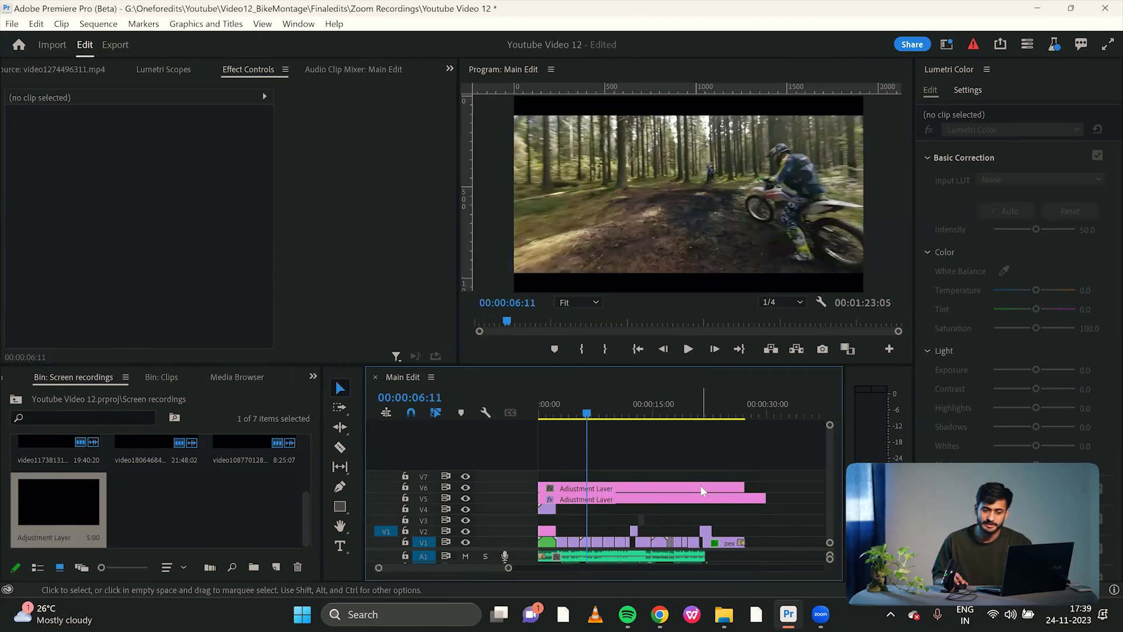
- Load Teal and Orange.cube from the Look LUTs folder as the V6 adjustment layer's Input LUT
click(702, 490)
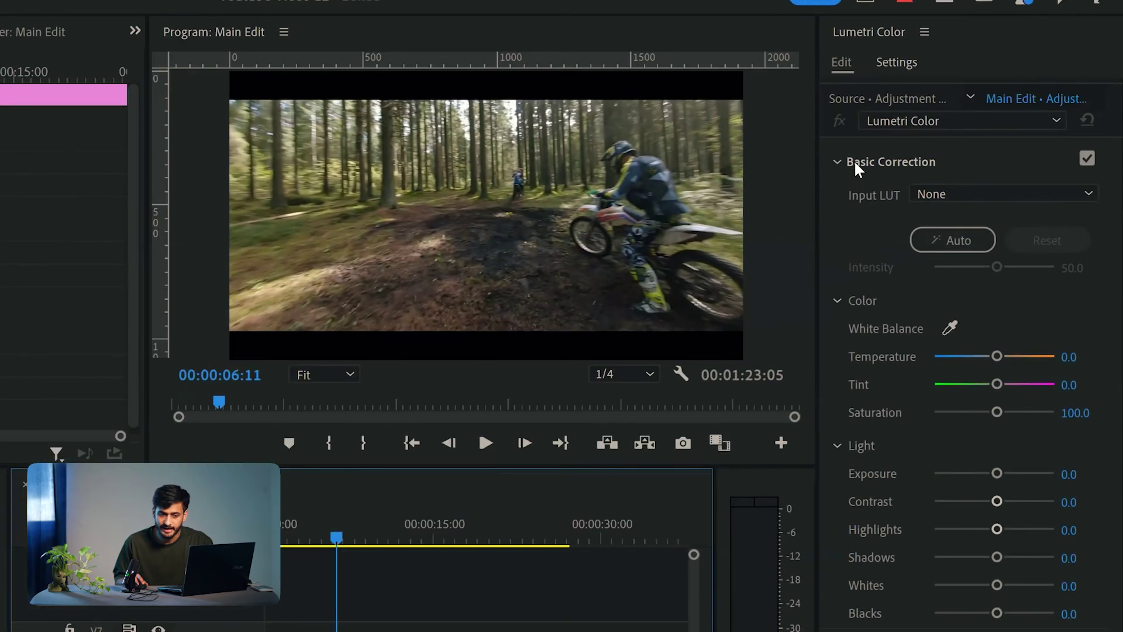
click(946, 193)
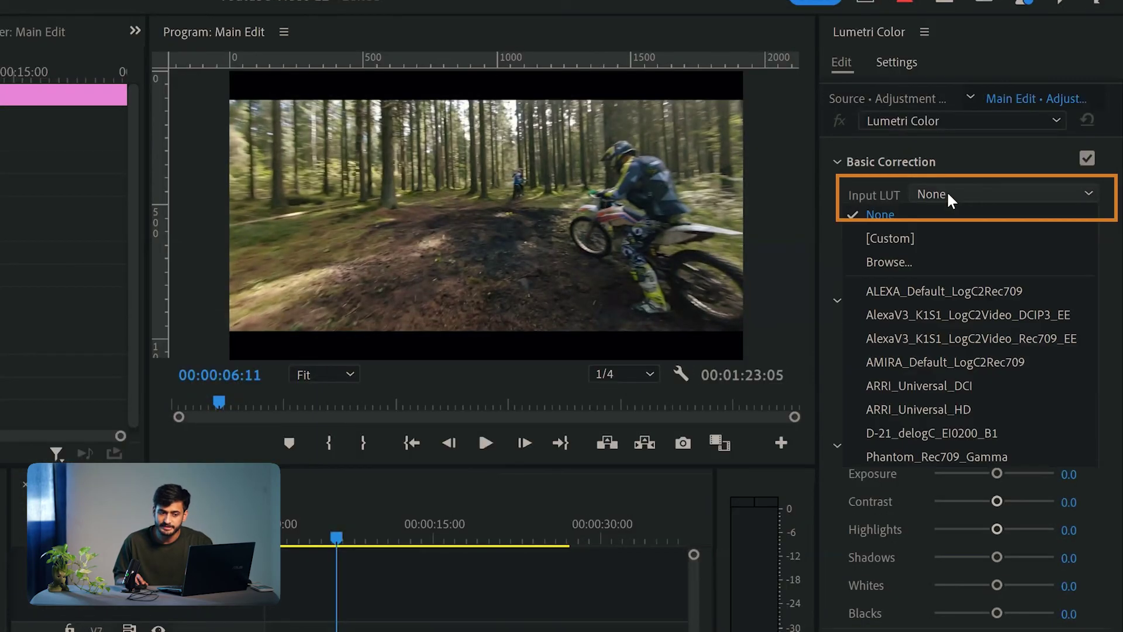
click(917, 257)
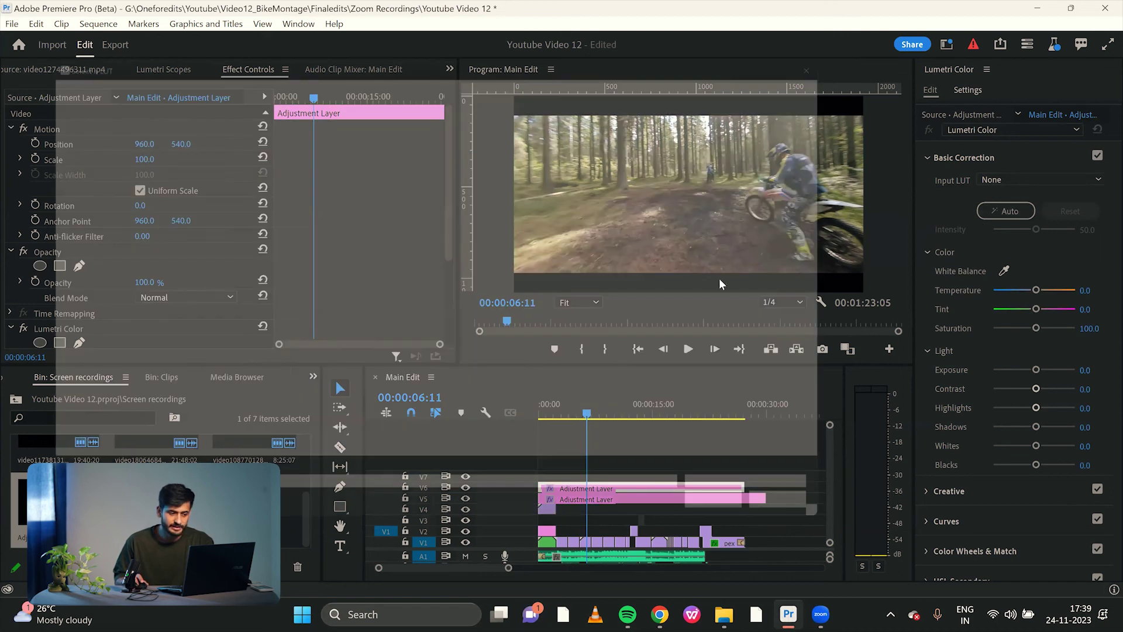
scroll(104, 299, down, 3)
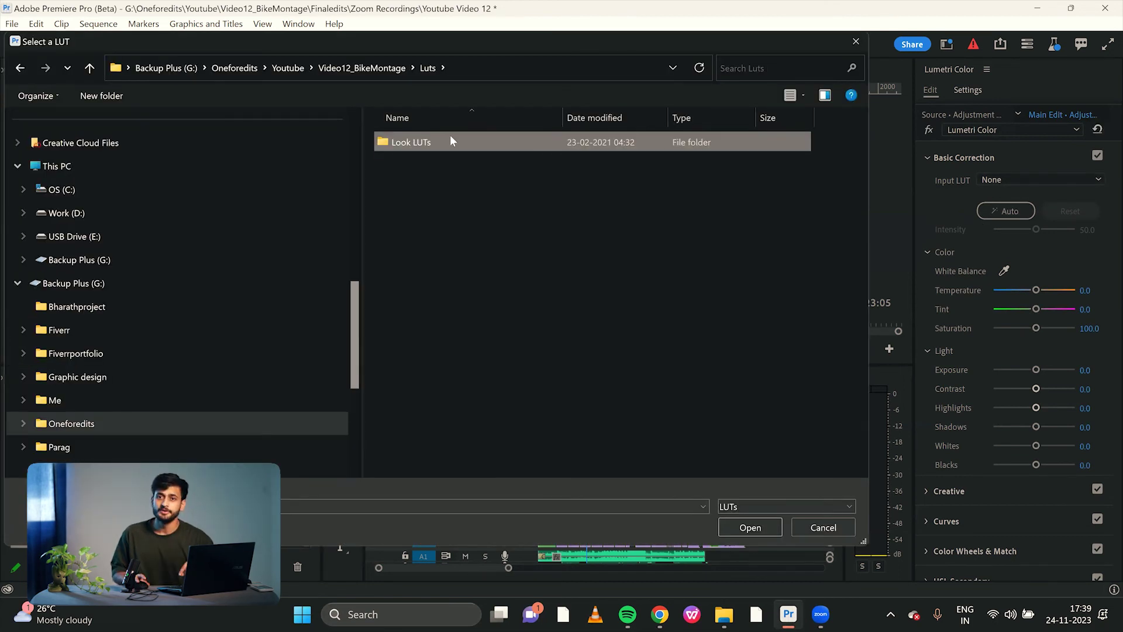
double_click(450, 136)
scroll(473, 351, down, 8)
click(473, 398)
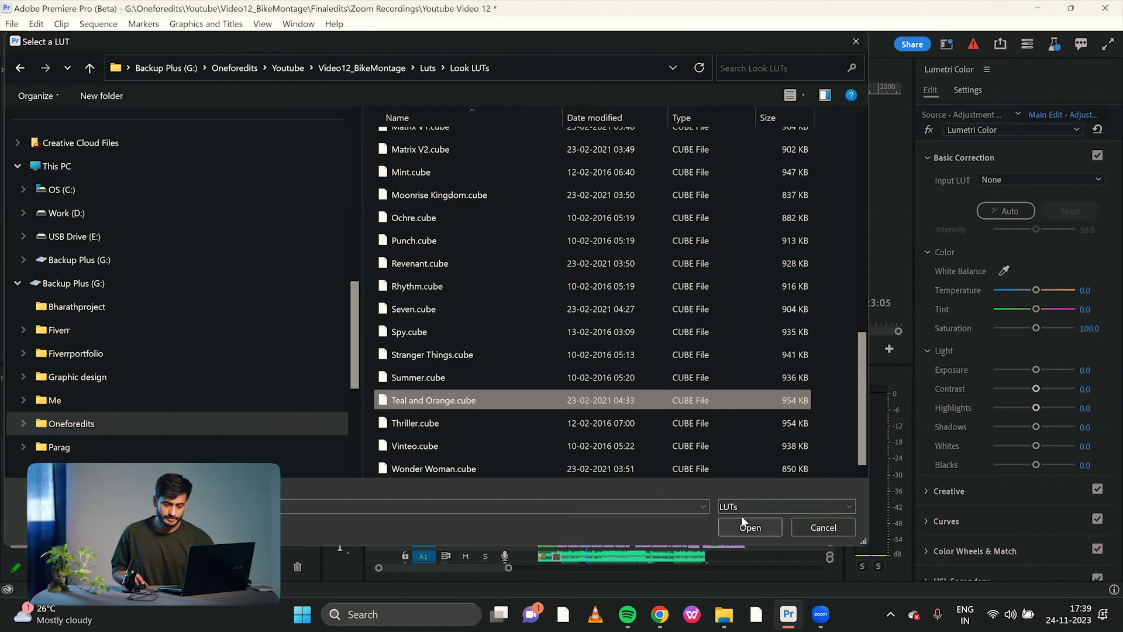
click(747, 528)
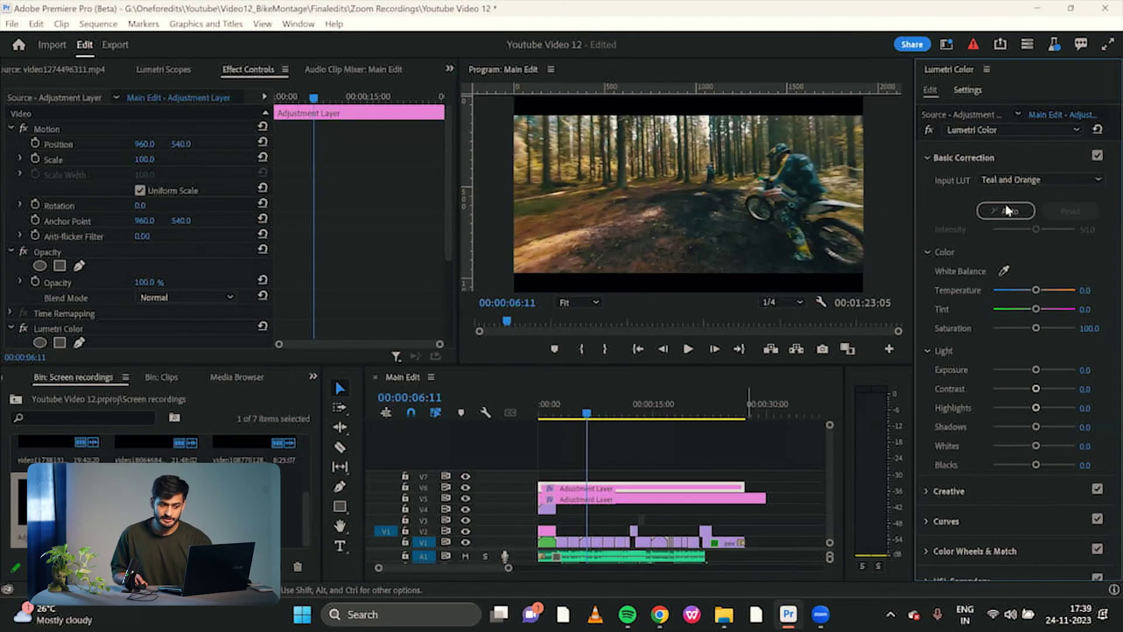
- Lower the Teal and Orange adjustment layer's opacity to 50%
click(154, 281)
click(88, 253)
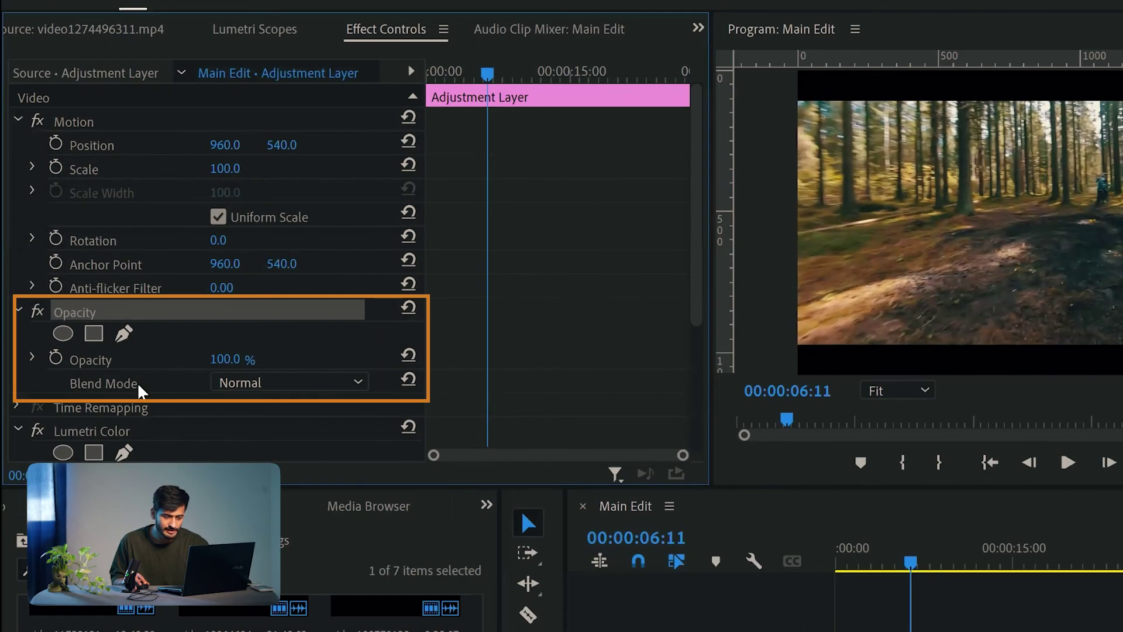
click(294, 30)
click(365, 30)
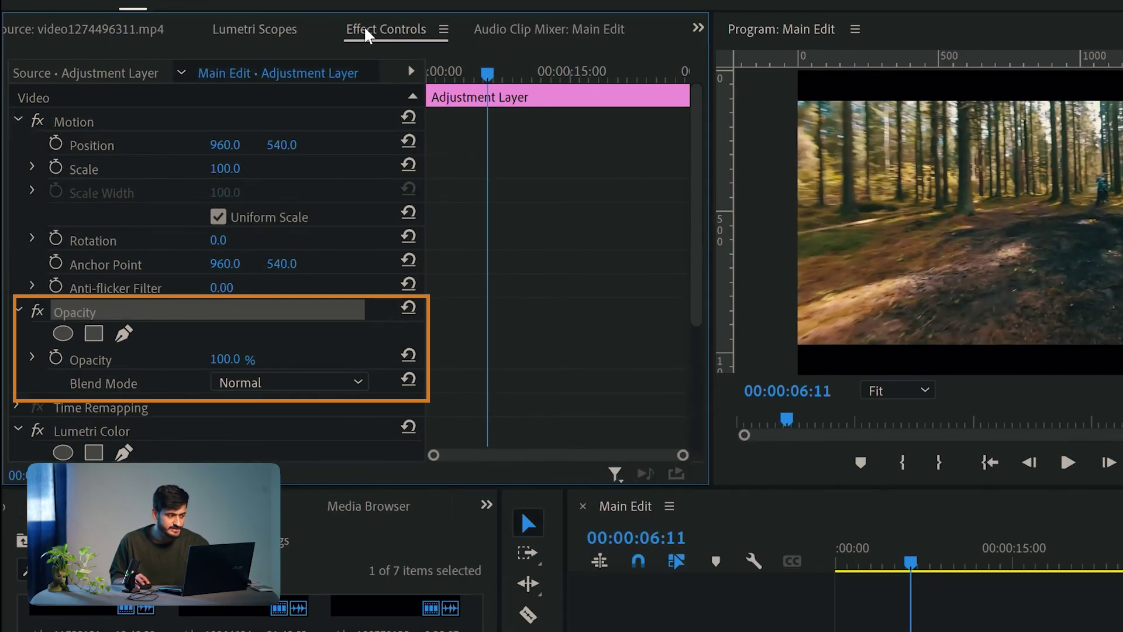
click(237, 359)
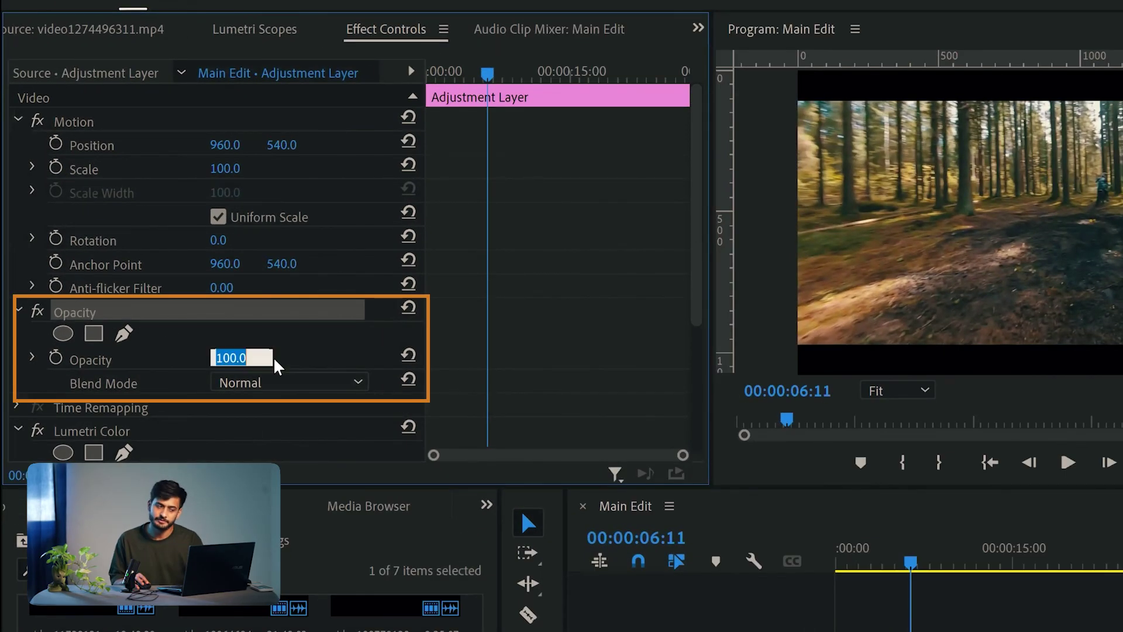
text(50)
key(Return)
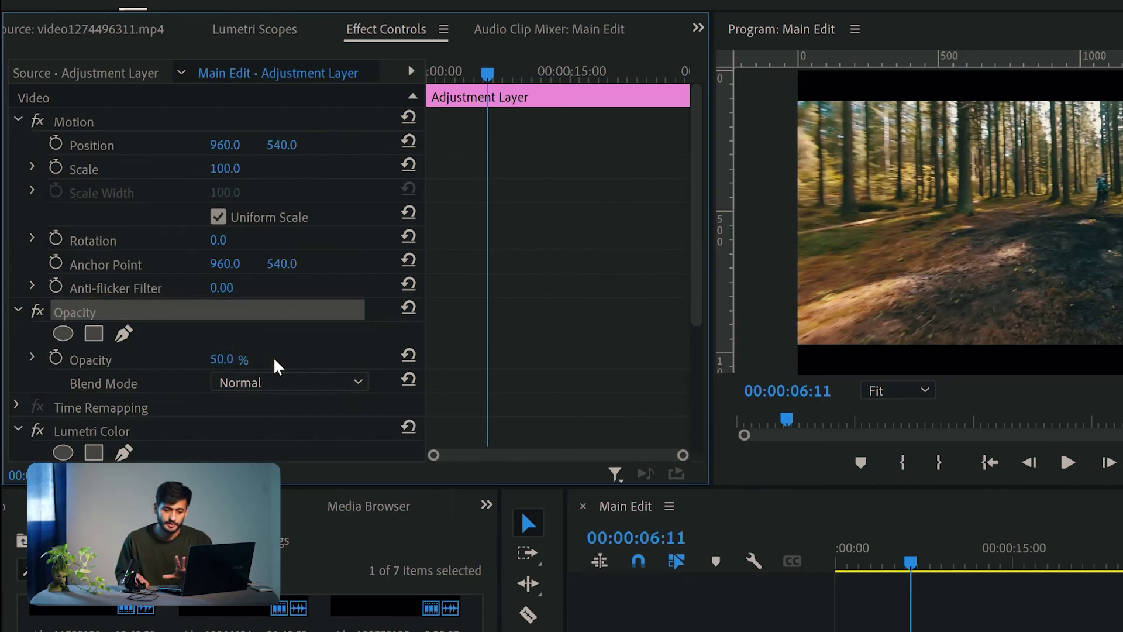
- Mark the sequence's Out point at the end of the last montage clip, at 00:00:27:06
click(629, 446)
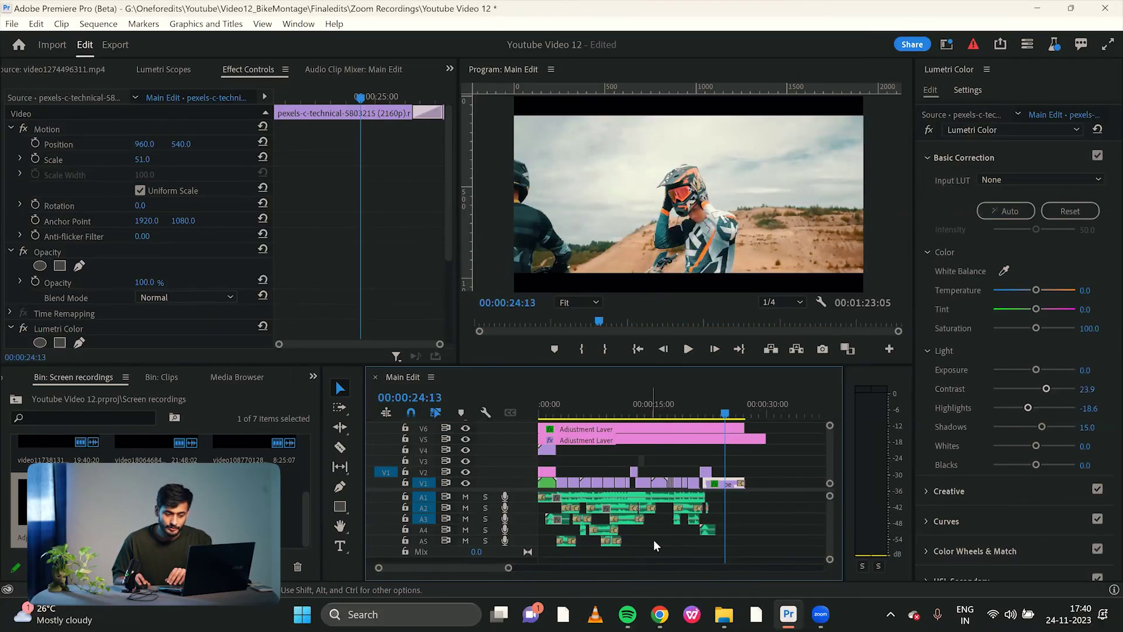
key(=)
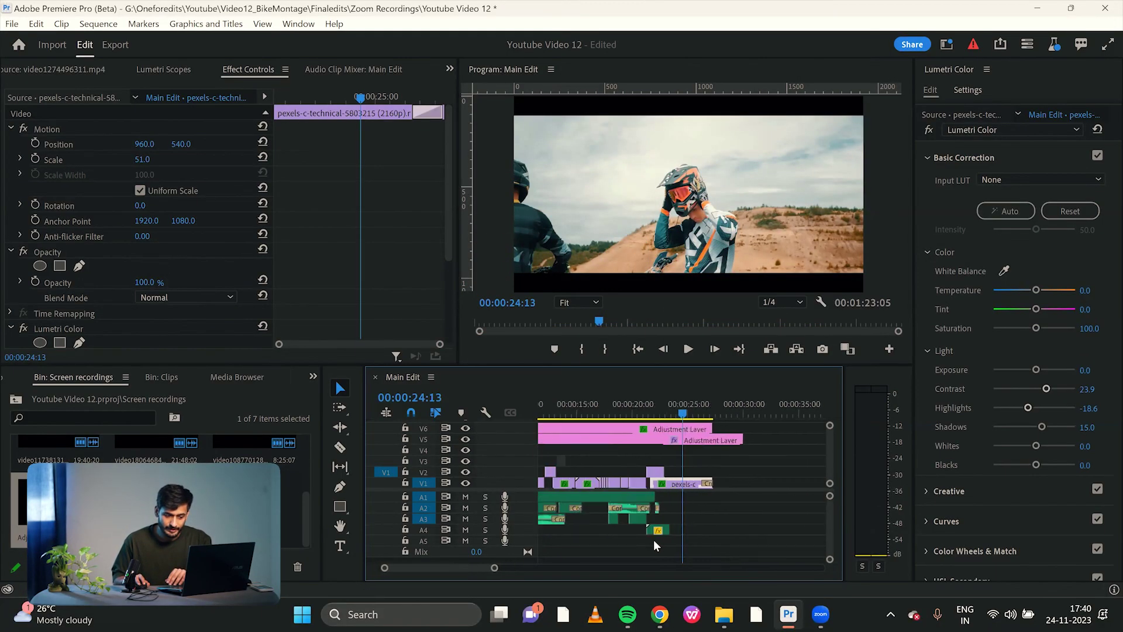
key(Down)
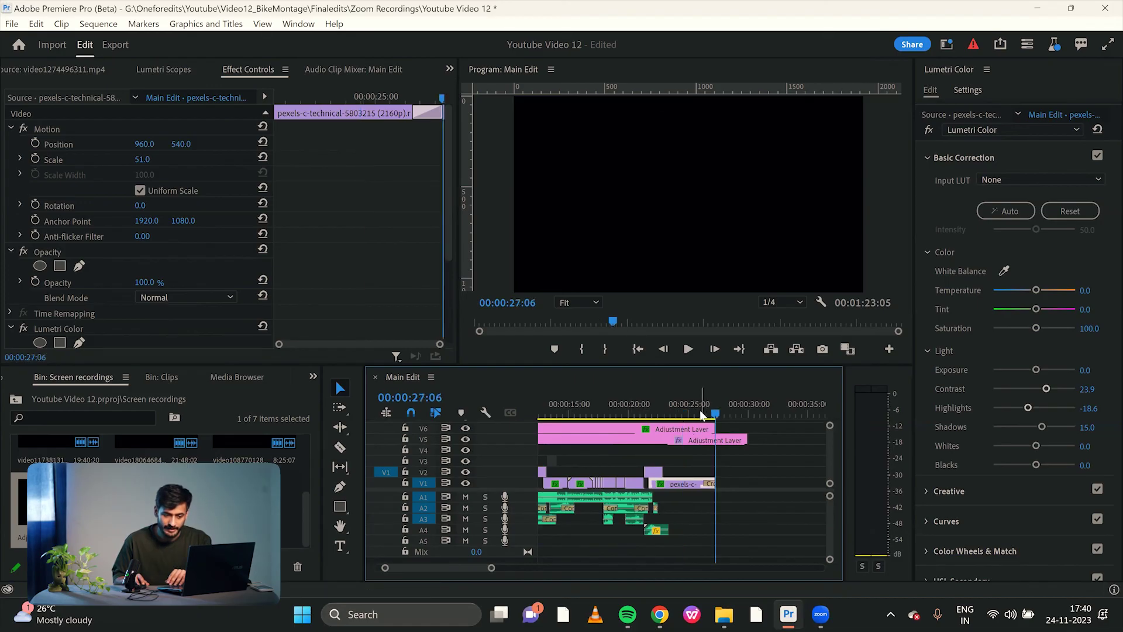
key(o)
key(minus)
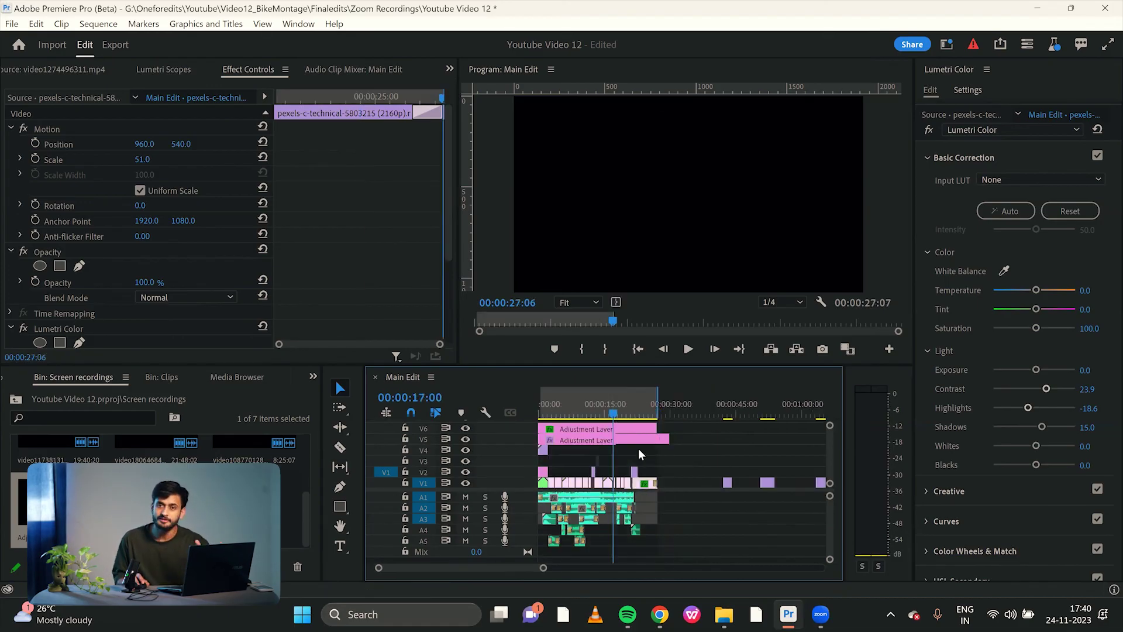
click(716, 465)
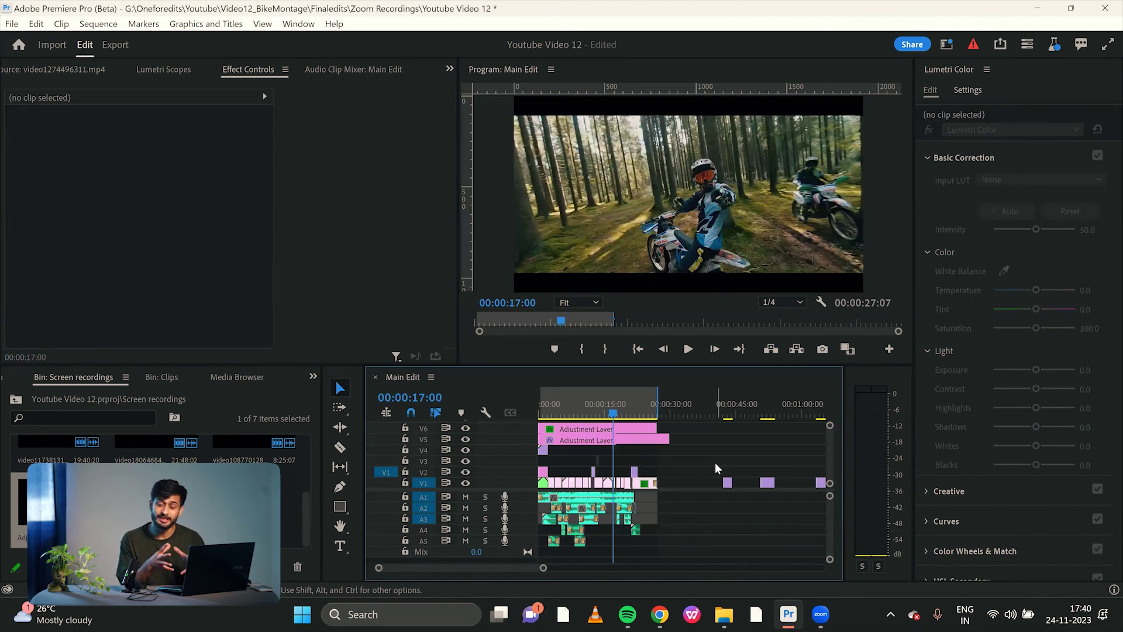
- Bring up the sequence's export settings, name the file Bike Montage and save it in the Video12_BikeMontage folder
key(ctrl+m)
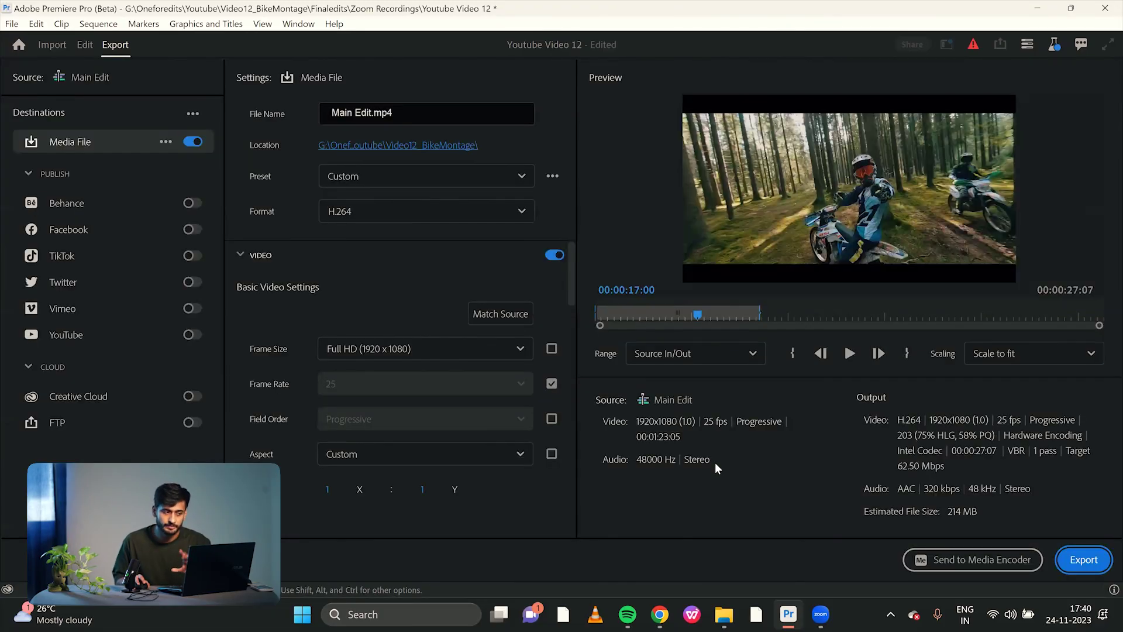
drag(421, 113, 307, 116)
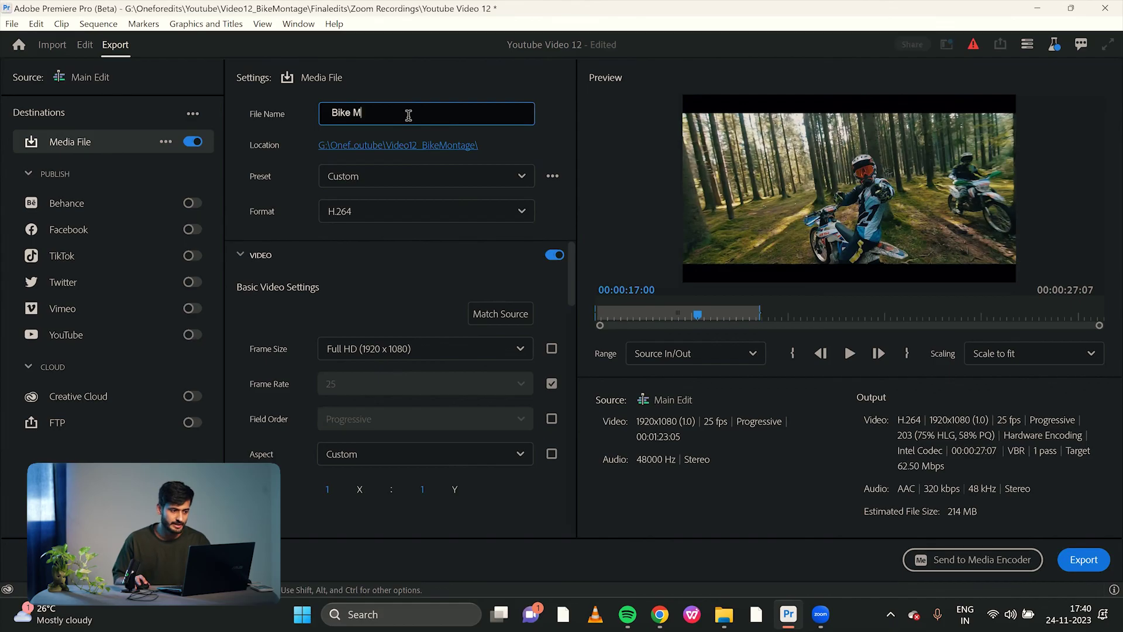
text(Bike Montage)
click(455, 146)
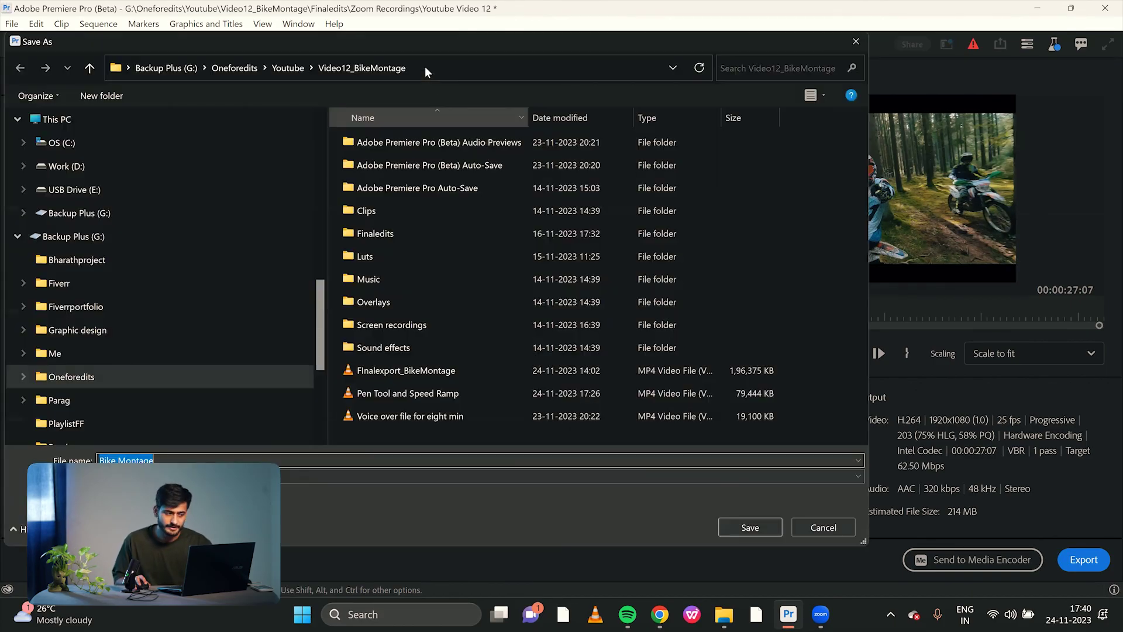
click(753, 527)
- Choose the High Quality 1080p HD export preset and the H.264 format
click(405, 180)
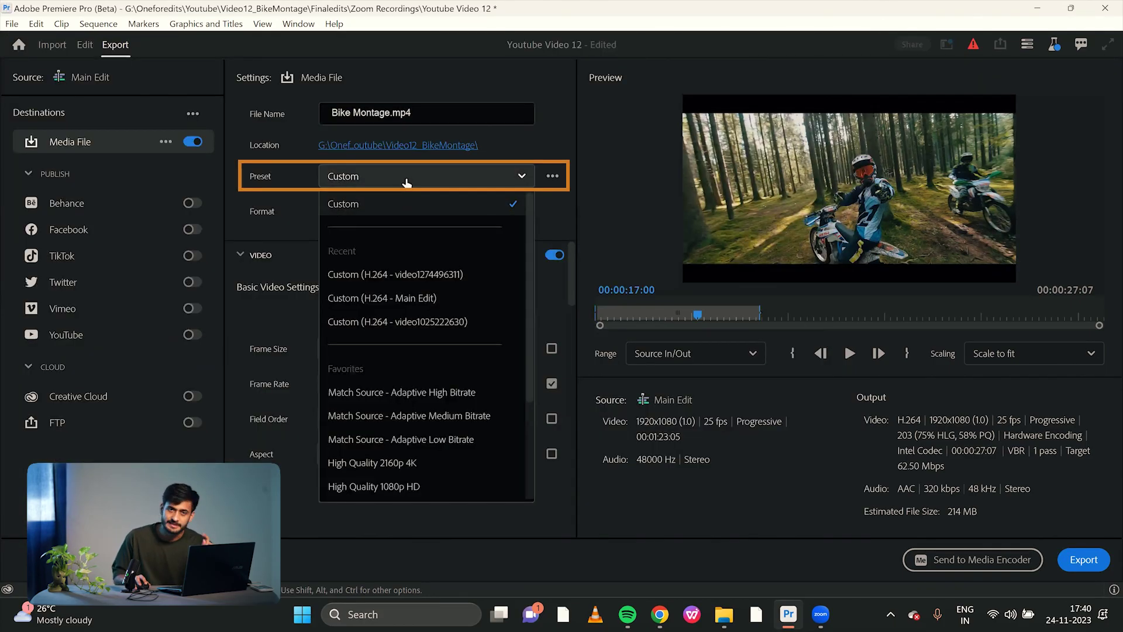
scroll(433, 286, down, 1)
scroll(430, 289, down, 2)
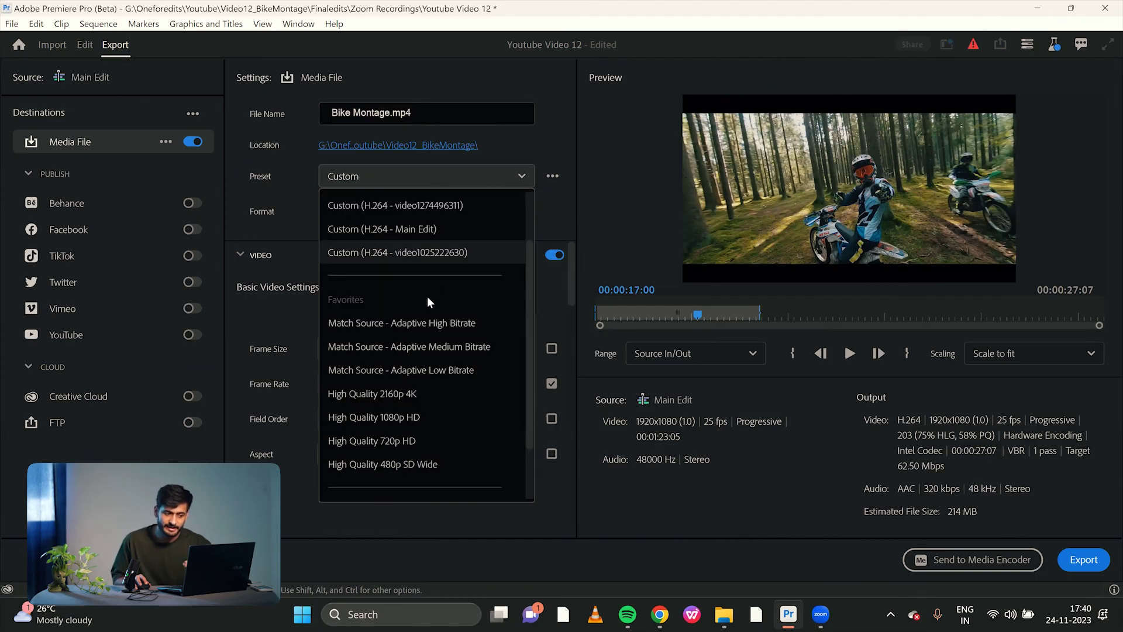
click(431, 420)
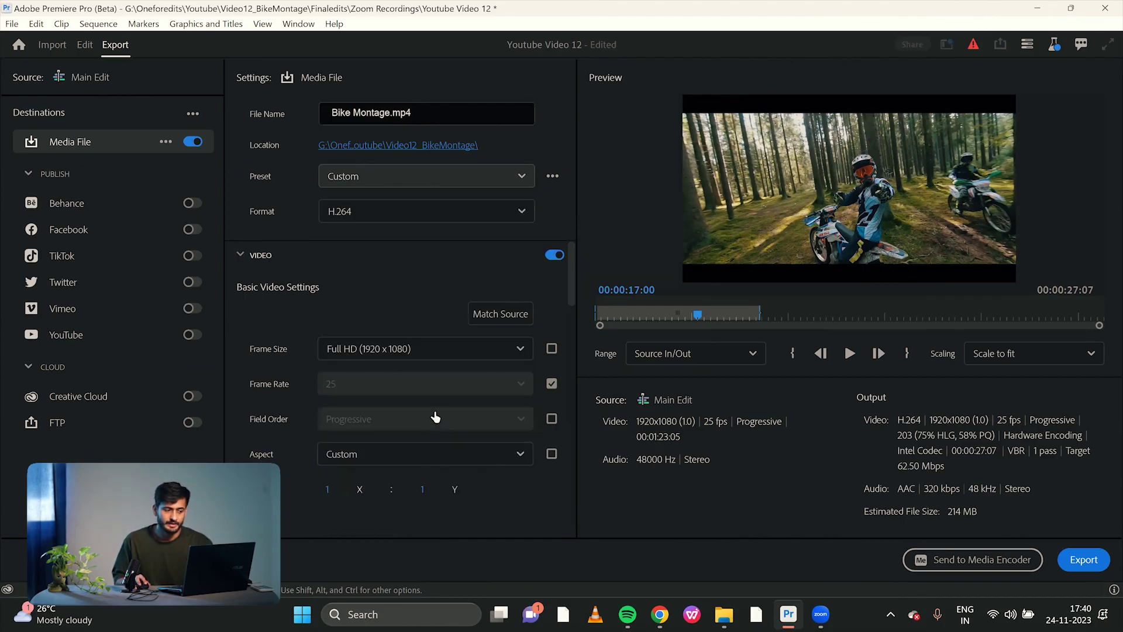
click(418, 216)
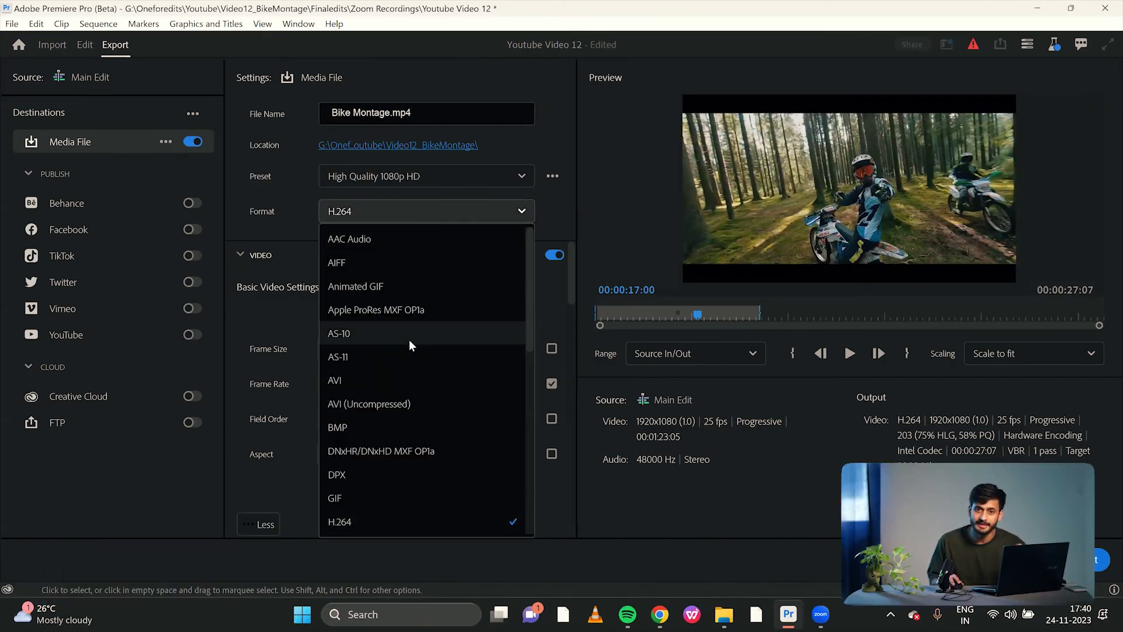
scroll(411, 351, down, 2)
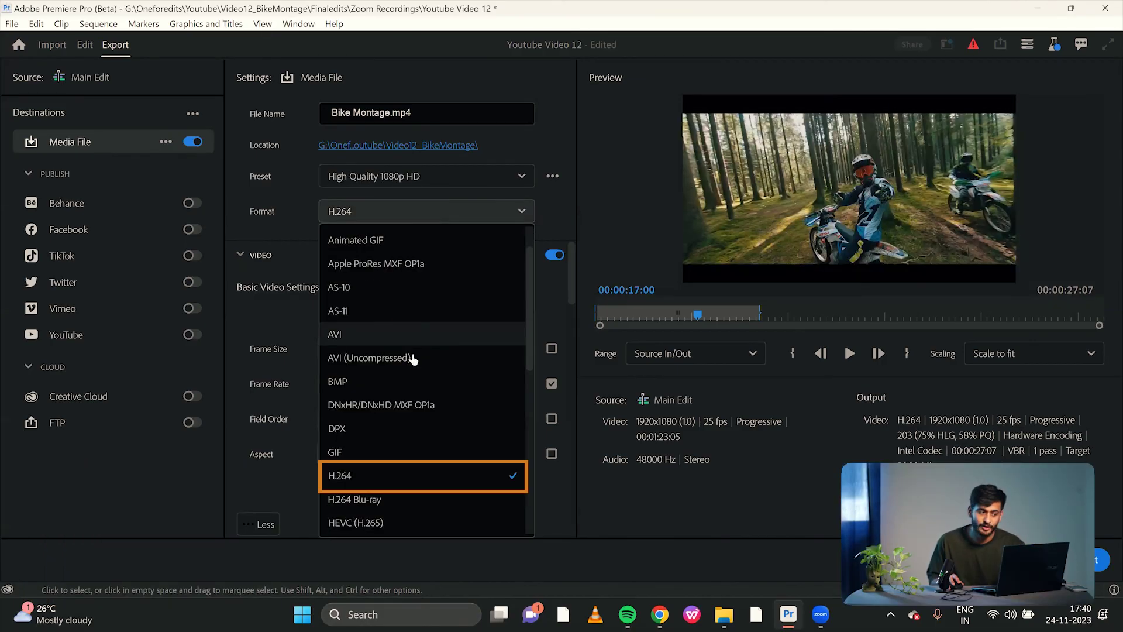
click(371, 477)
- Match the export's video settings to the source and export the montage
click(500, 312)
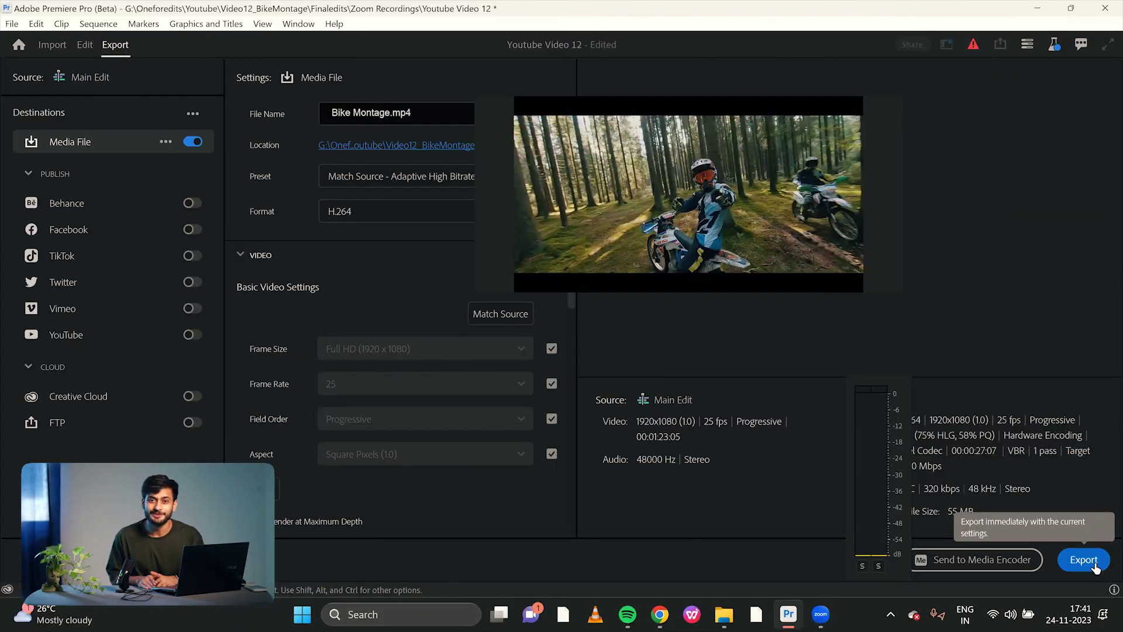
click(1094, 562)
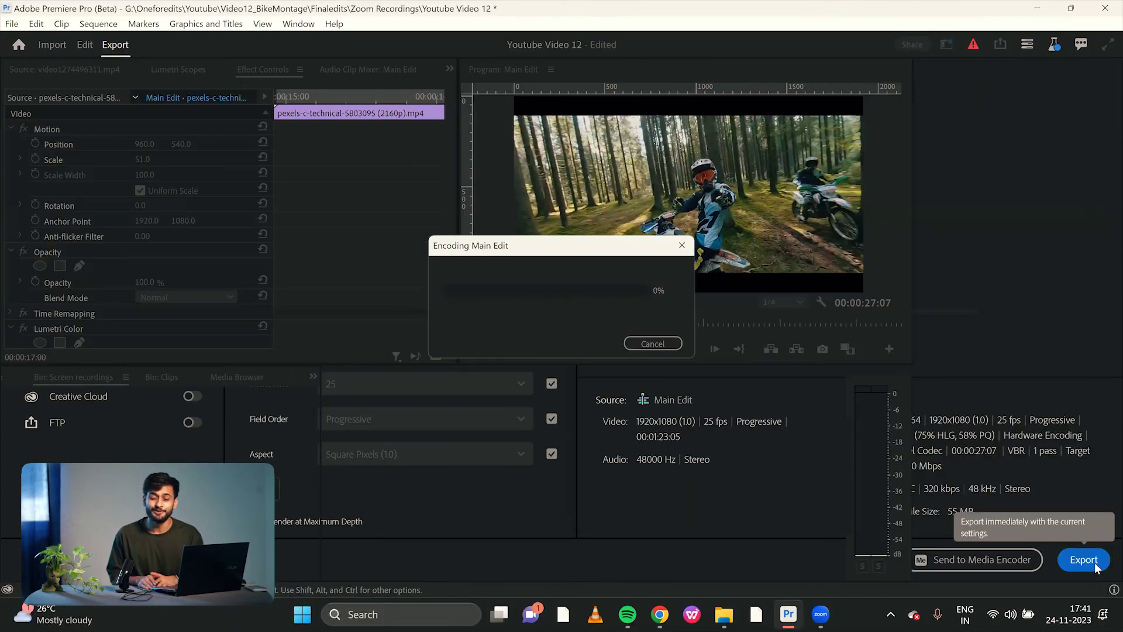